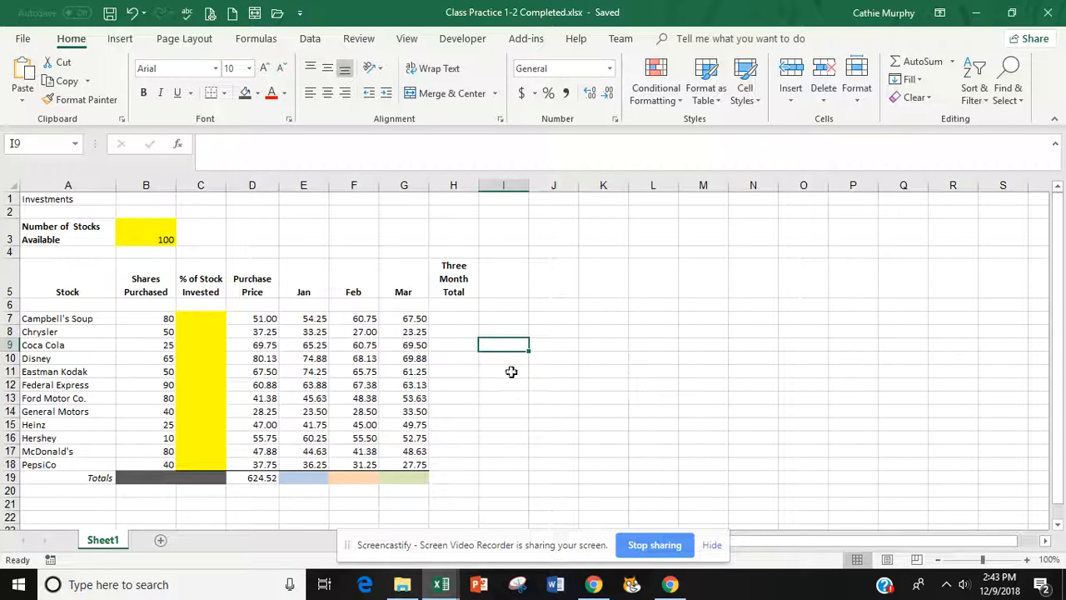
# - Start a page header and footer from the Insert tab's Text group
pyautogui.click(457, 321)
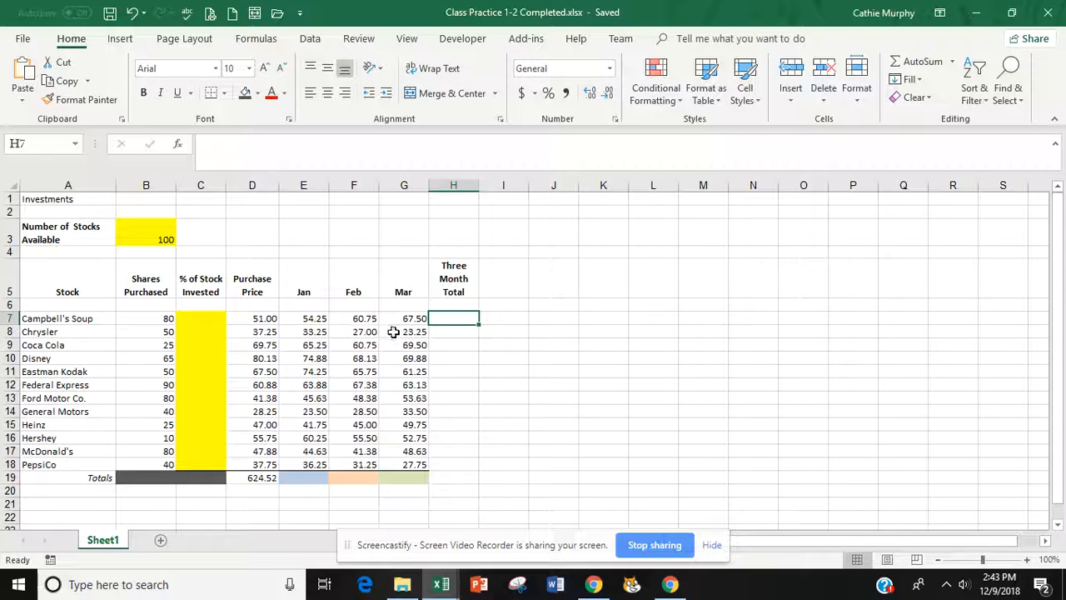
pyautogui.click(121, 42)
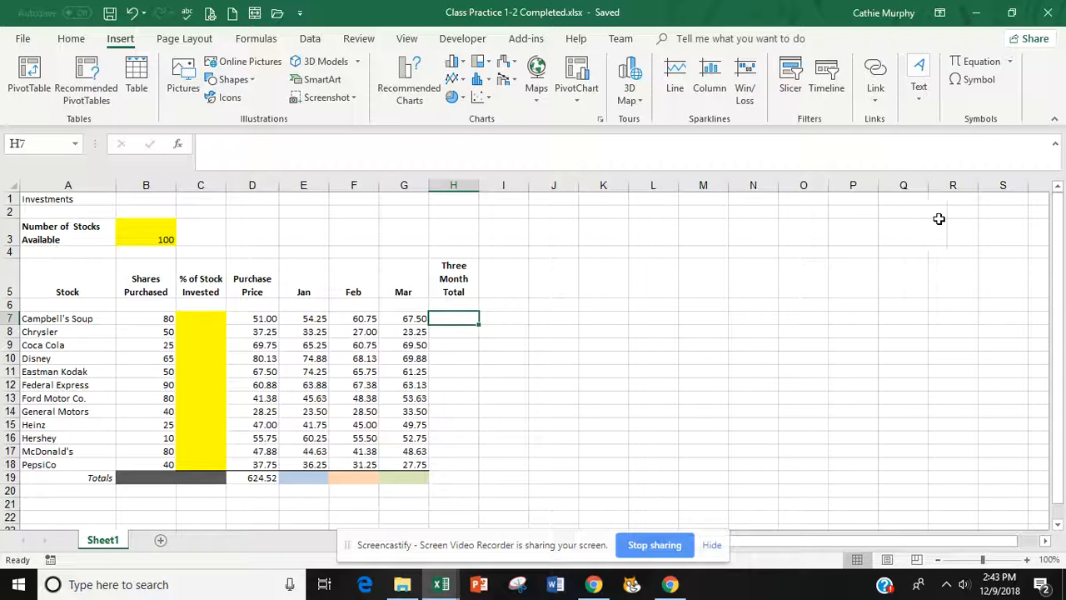
pyautogui.click(876, 104)
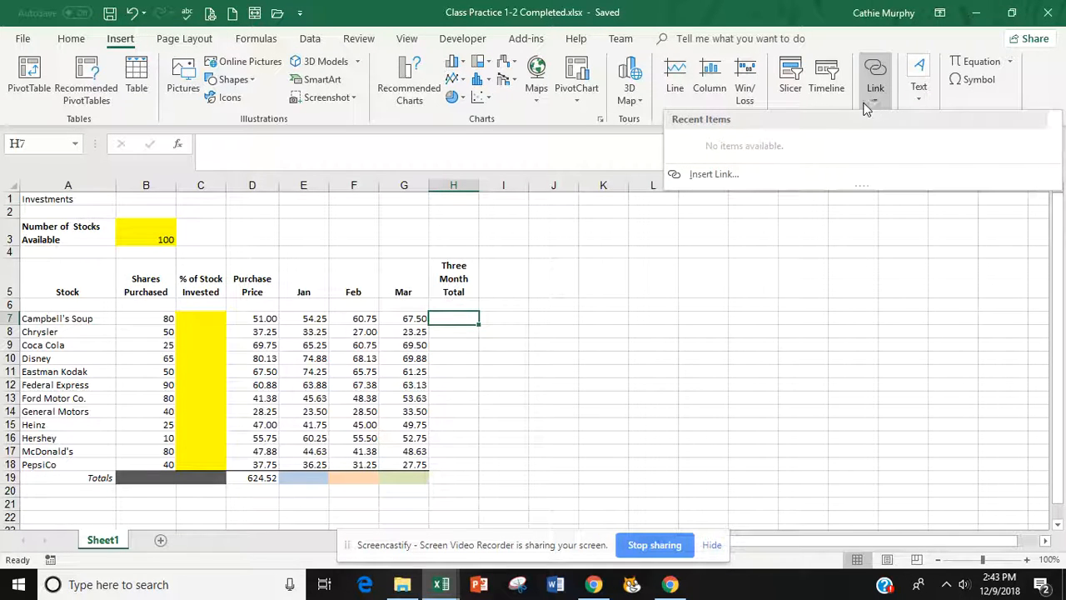
pyautogui.click(920, 98)
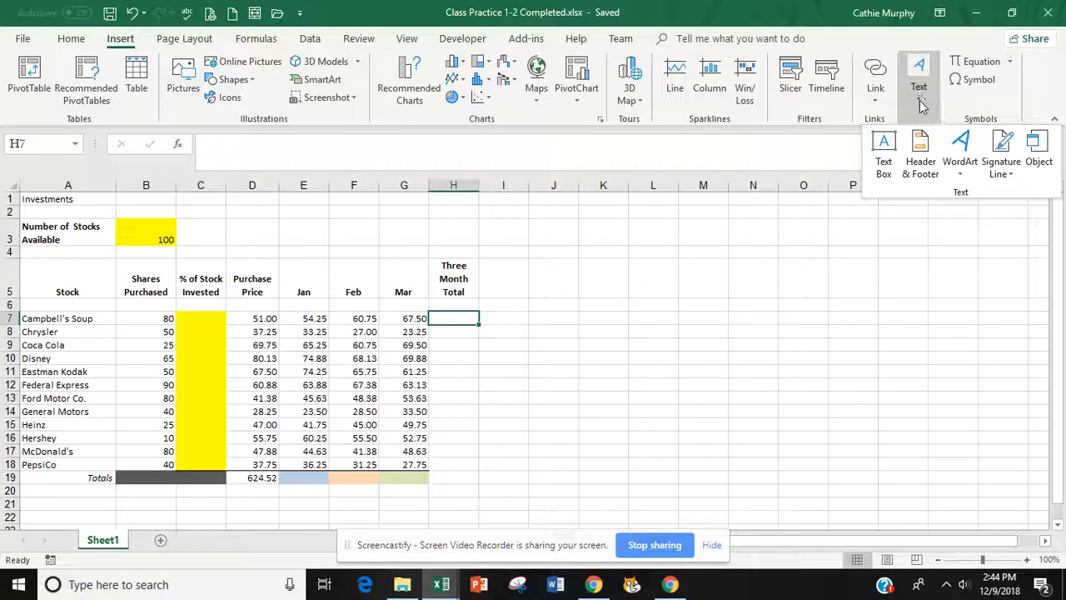
pyautogui.click(920, 157)
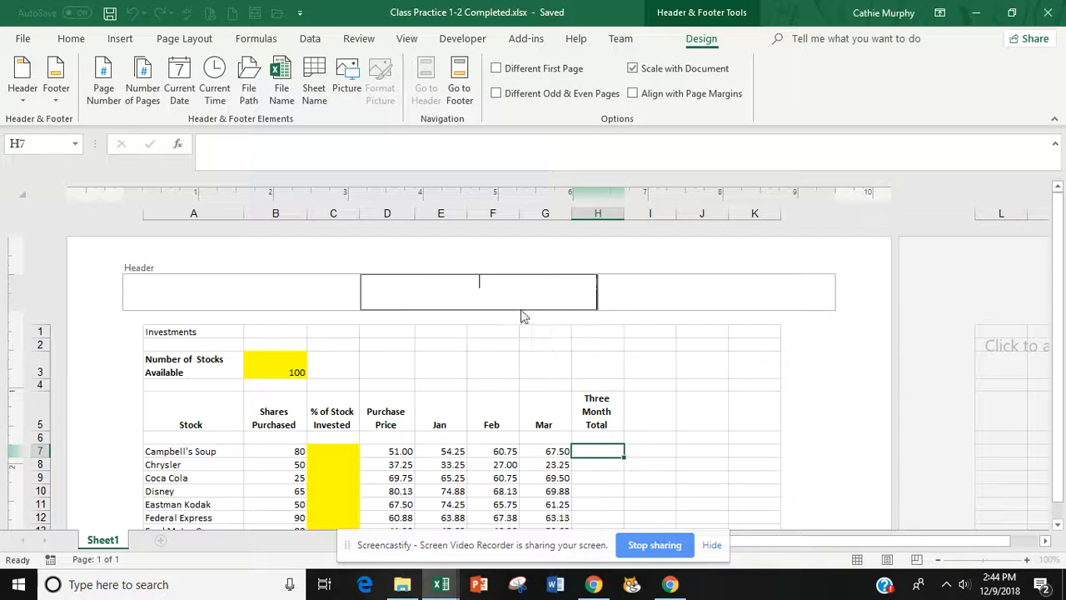
# - Put the author's name, current date and current time in the header's right section
pyautogui.click(730, 285)
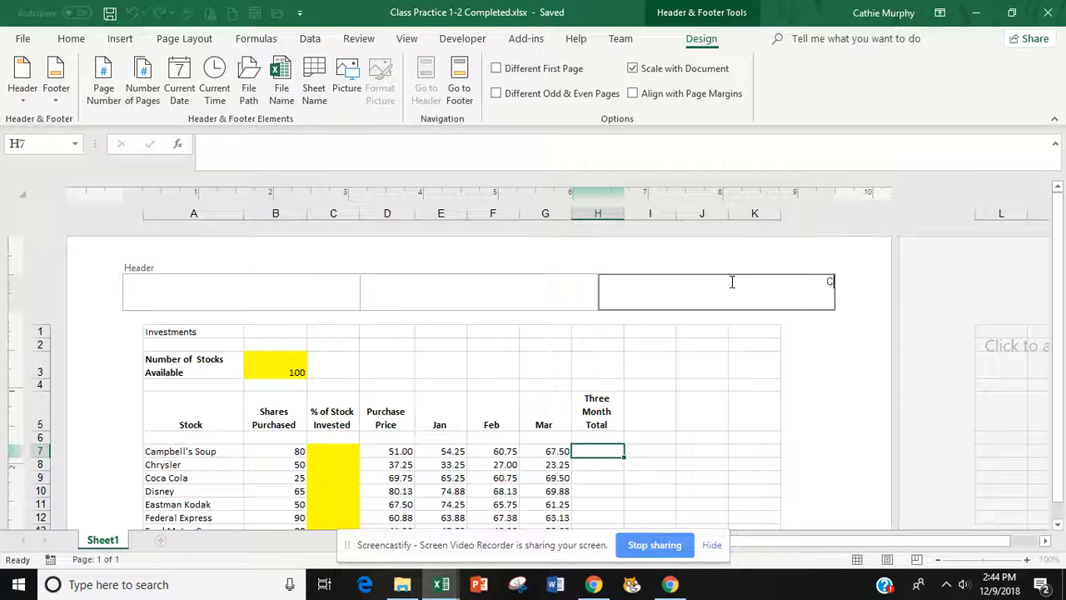
pyautogui.write('Cathie Murphy')
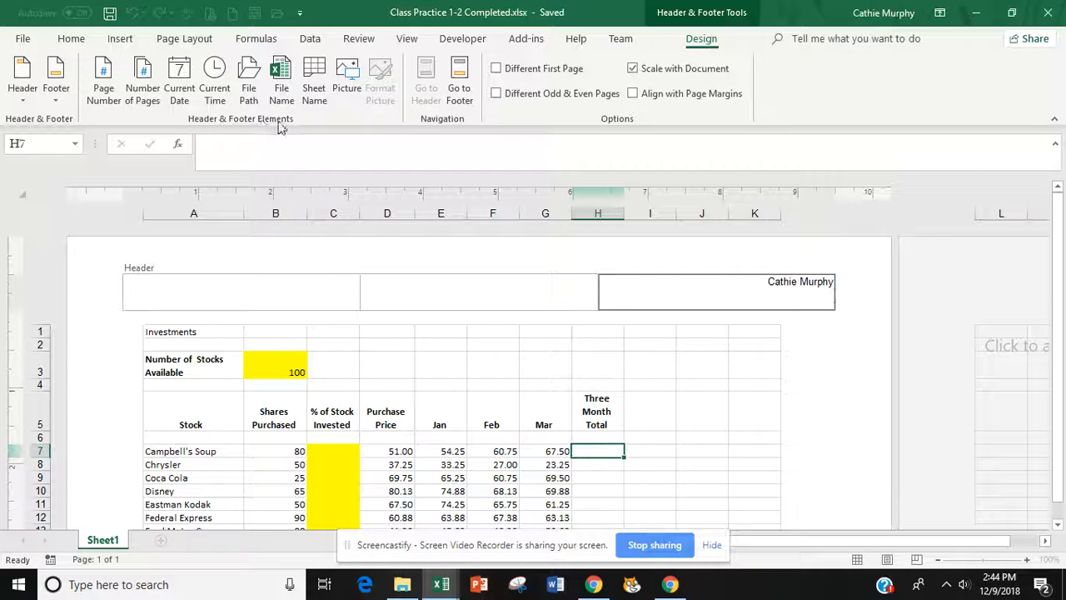
pyautogui.click(182, 87)
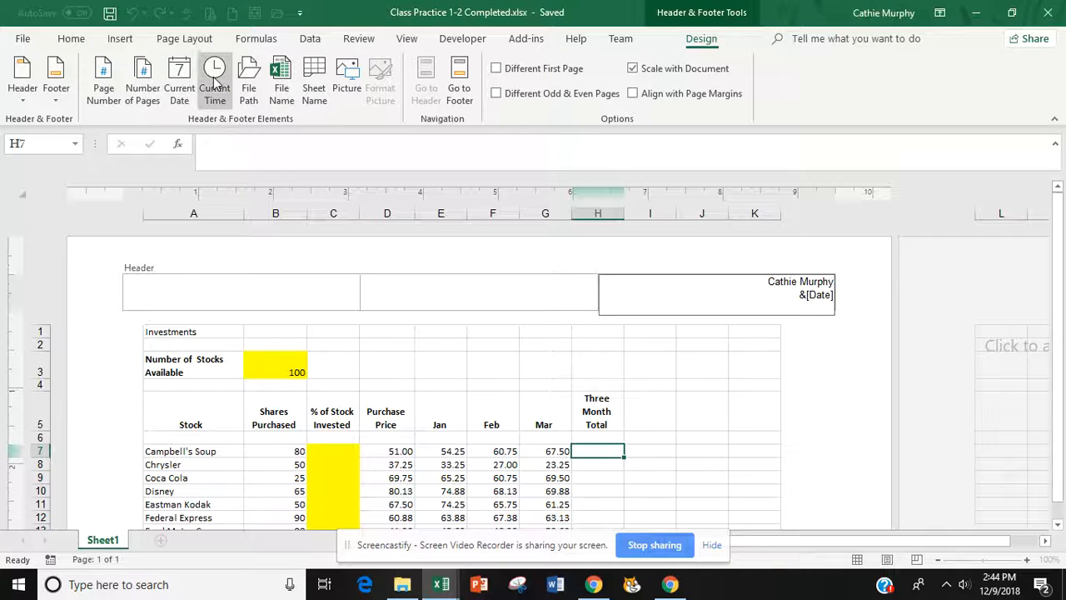
pyautogui.click(214, 81)
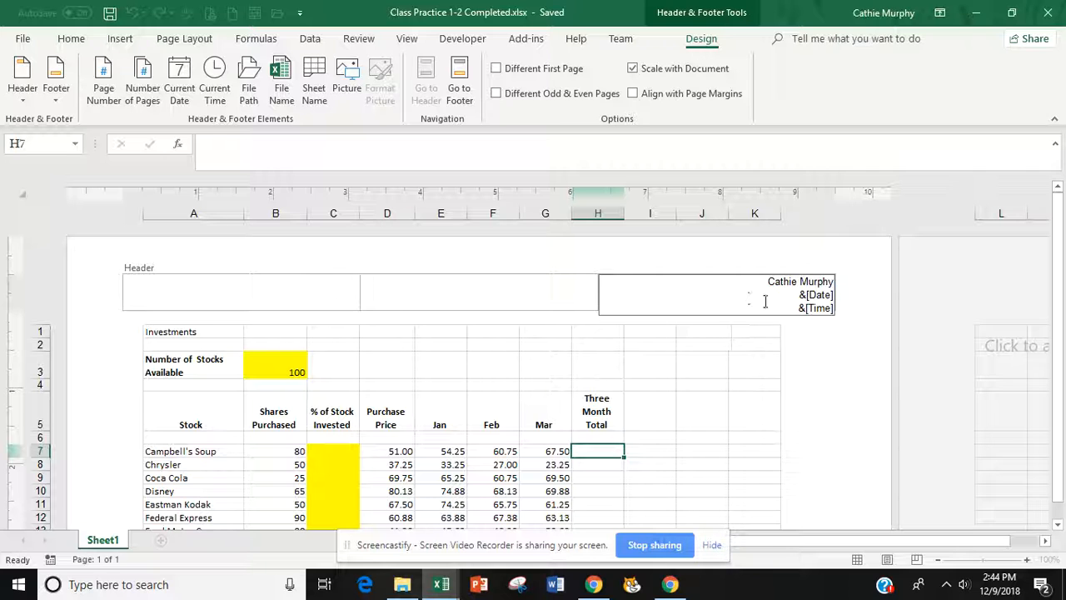
pyautogui.click(459, 78)
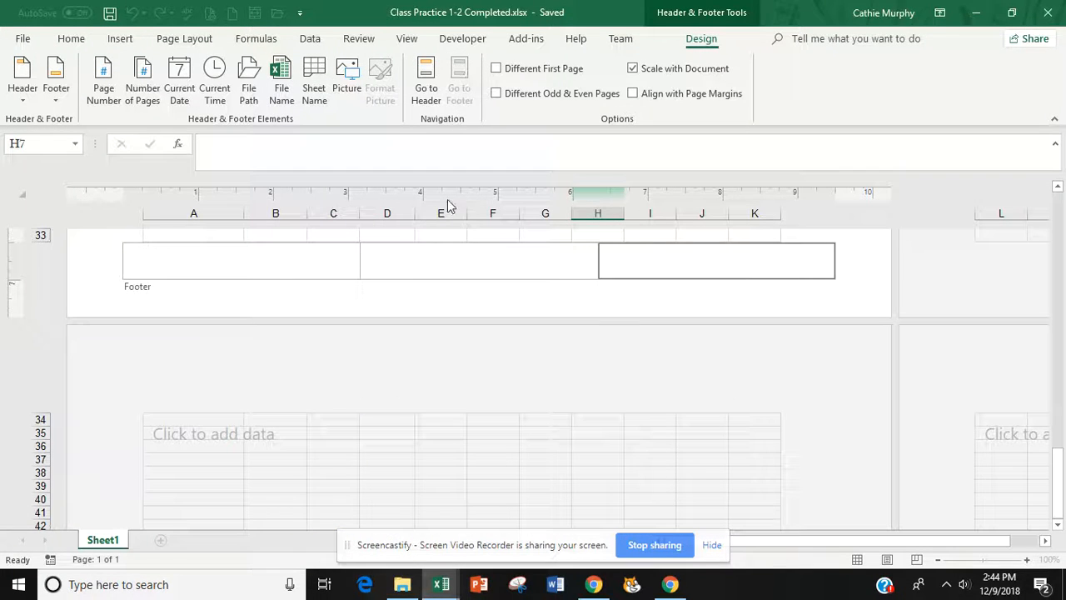
# - Enter 'Class Activity 1-2' in the footer's centre section and finish header/footer editing
pyautogui.click(478, 262)
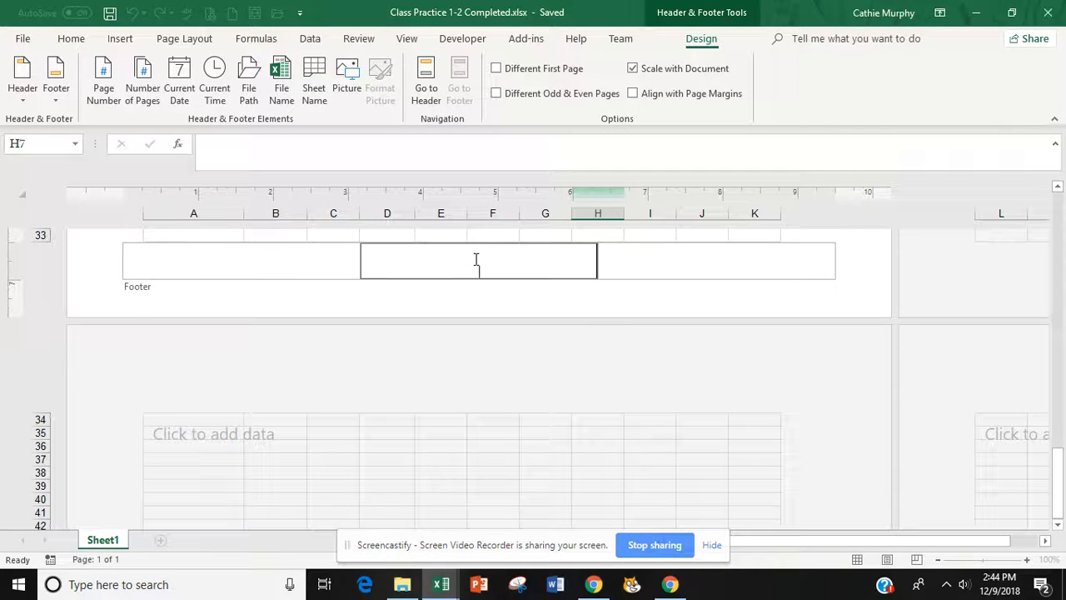
pyautogui.write('Exercise')
pyautogui.write('Class Activity')
pyautogui.write(' 1-2')
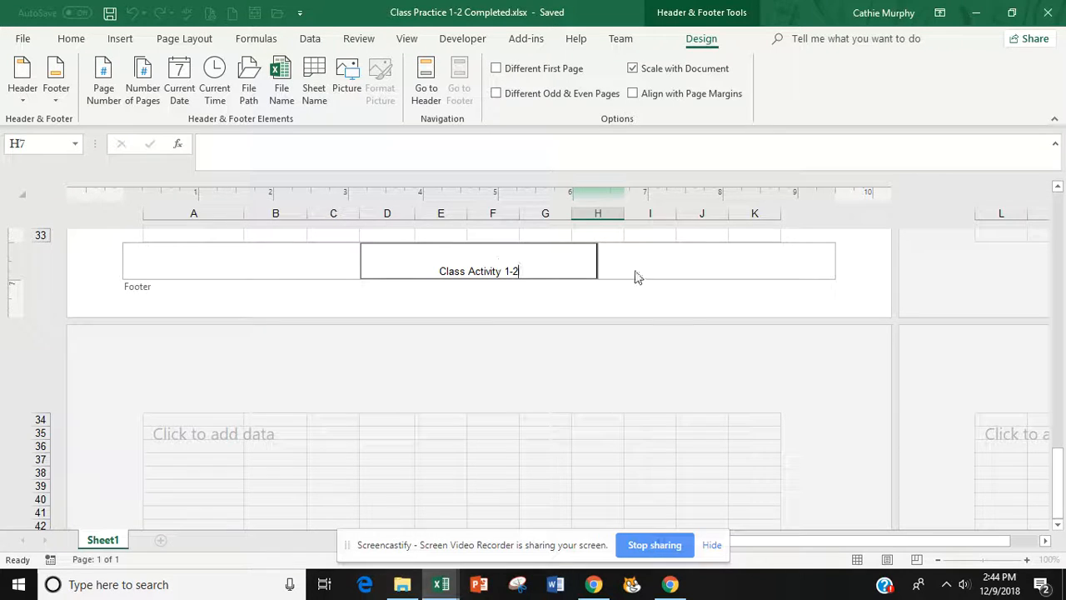
pyautogui.click(425, 84)
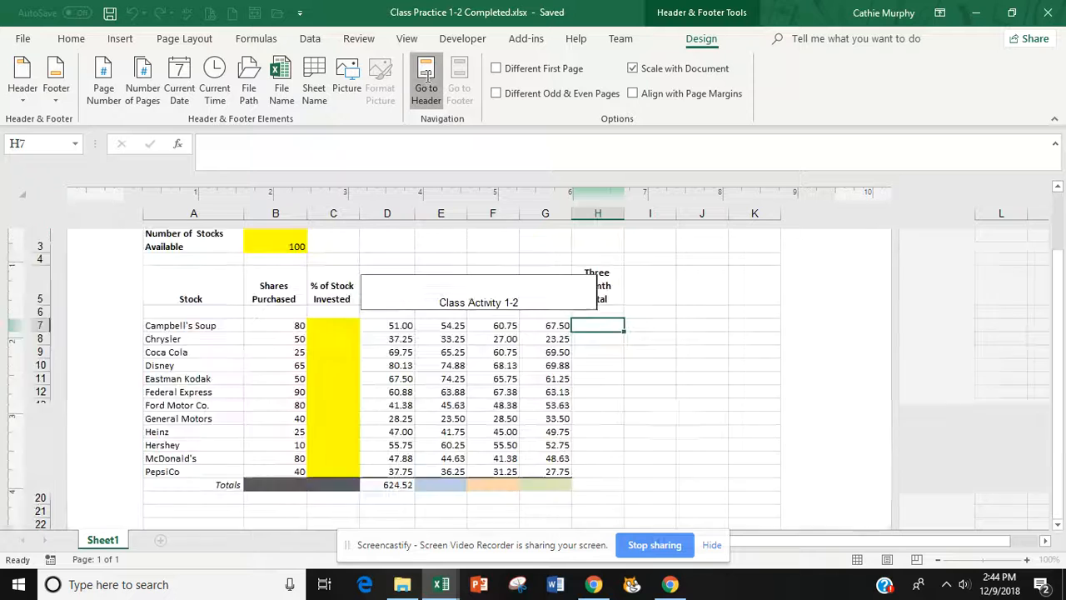
pyautogui.click(662, 342)
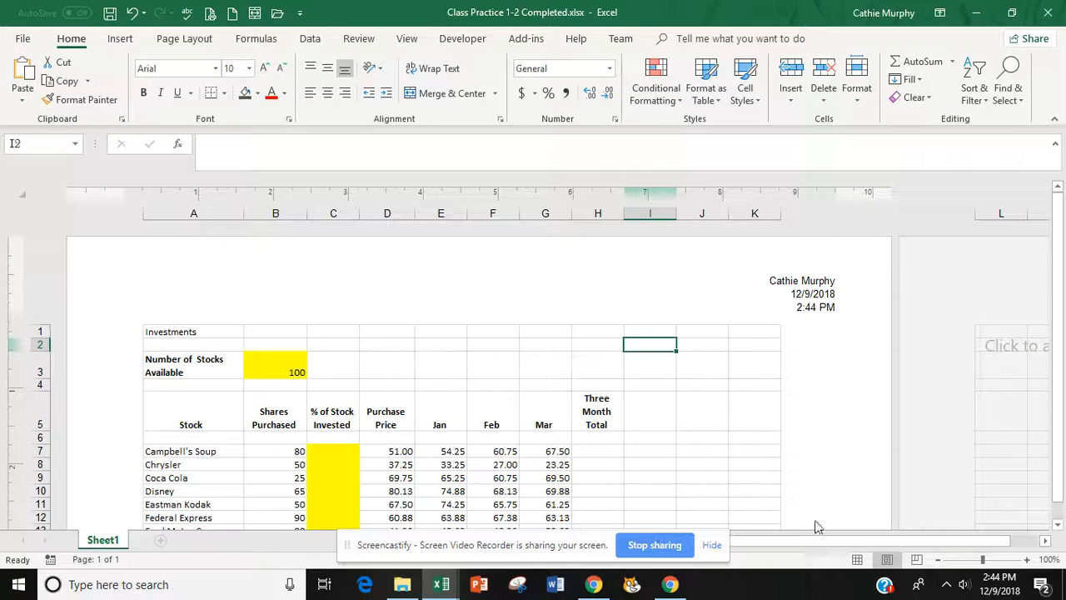
# - Return to Normal view and merge and centre the Investments title across A1:H1
pyautogui.click(861, 564)
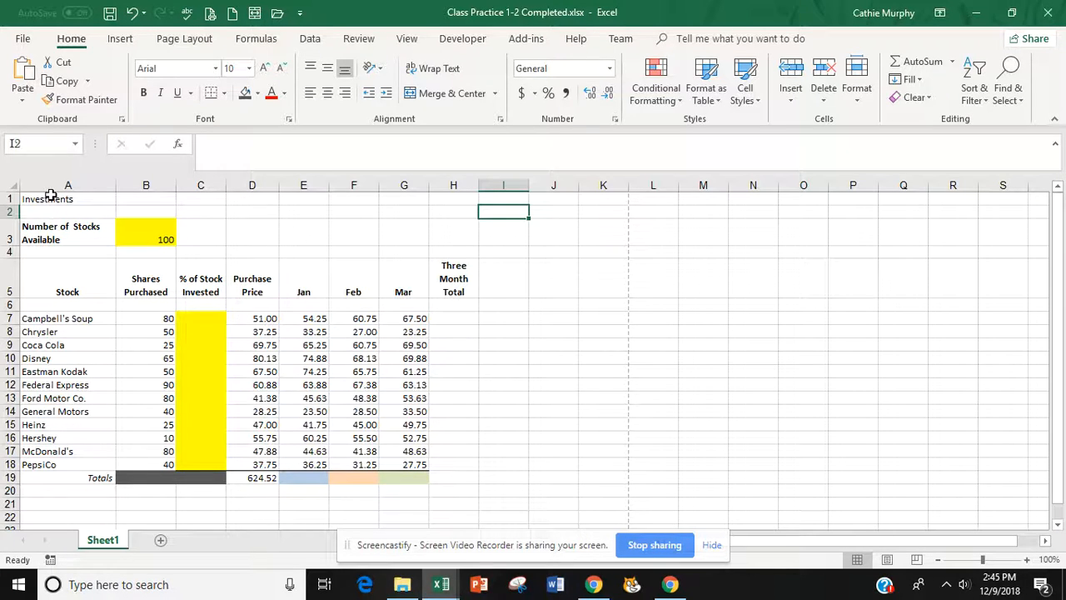
pyautogui.moveTo(50, 198); pyautogui.dragTo(444, 208)
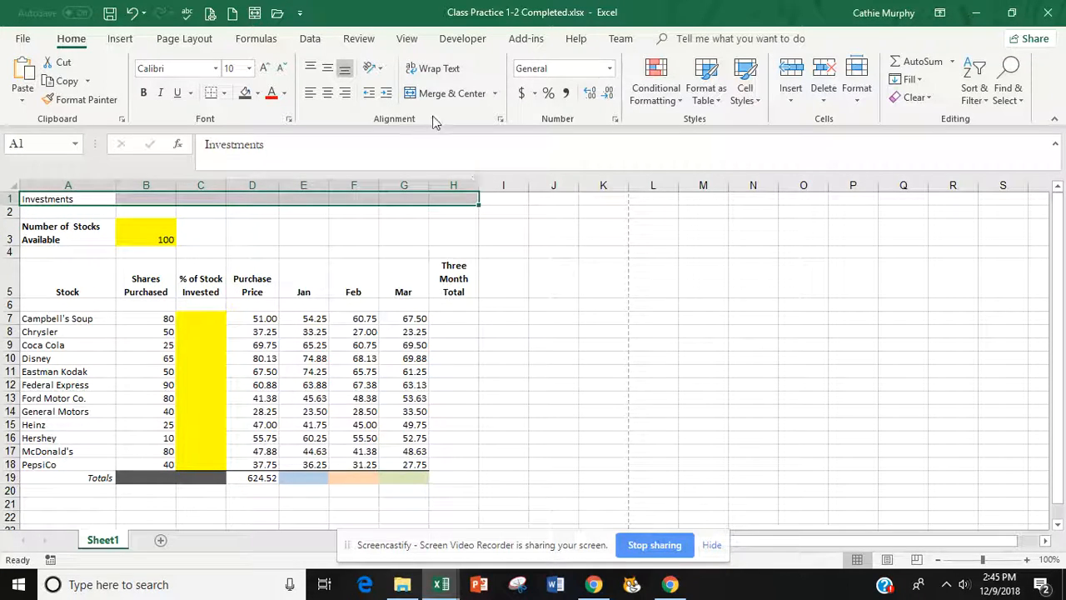
pyautogui.click(446, 96)
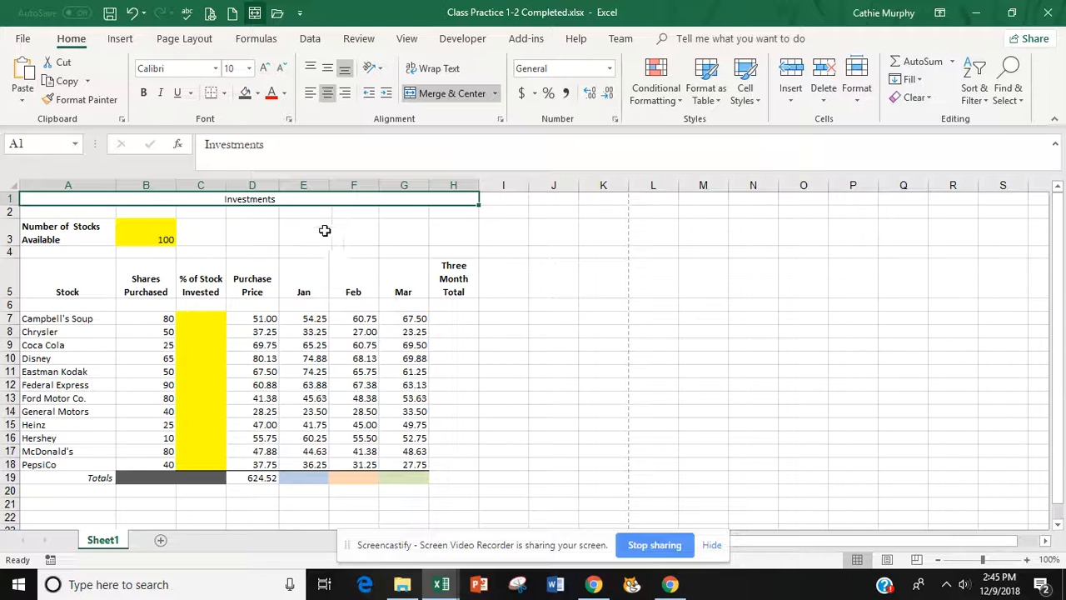
pyautogui.click(354, 233)
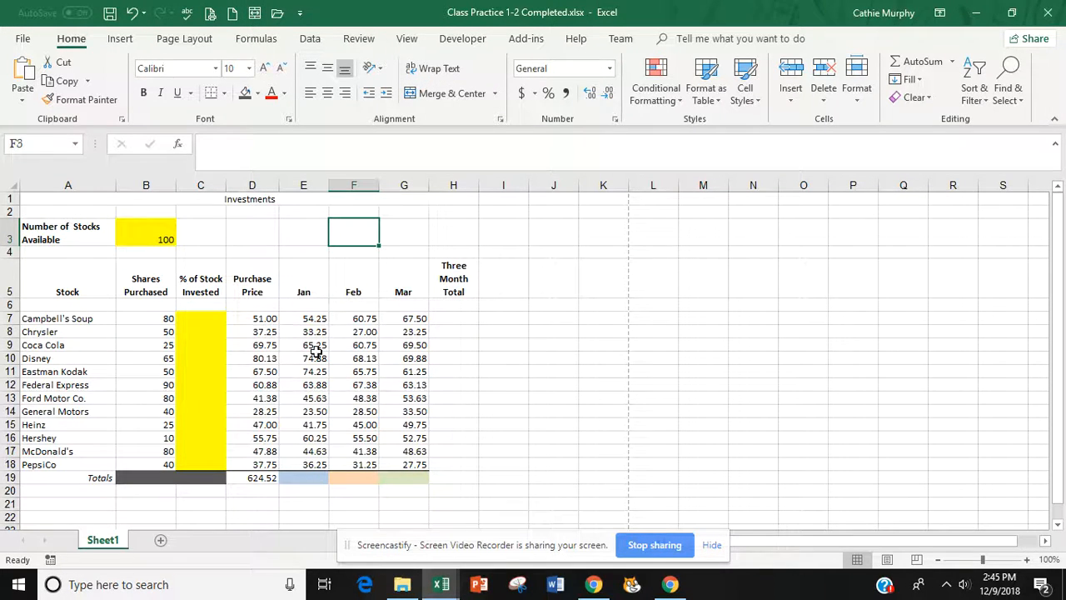
# - Set the entire worksheet to Times New Roman at 12 point
pyautogui.click(12, 185)
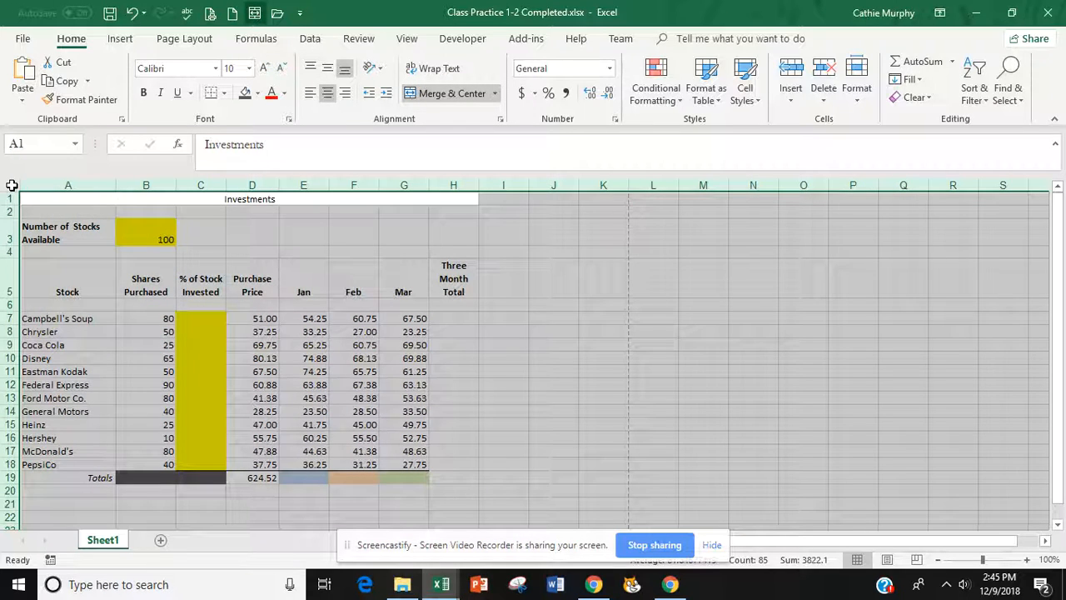
pyautogui.click(217, 70)
pyautogui.write('Times New Roma')
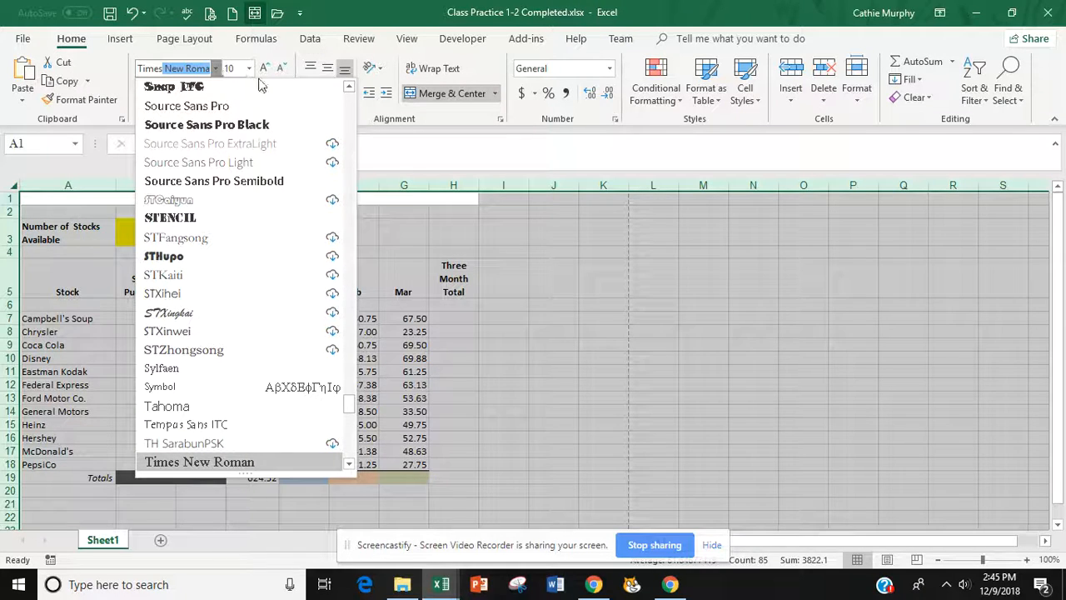
pyautogui.press('Return')
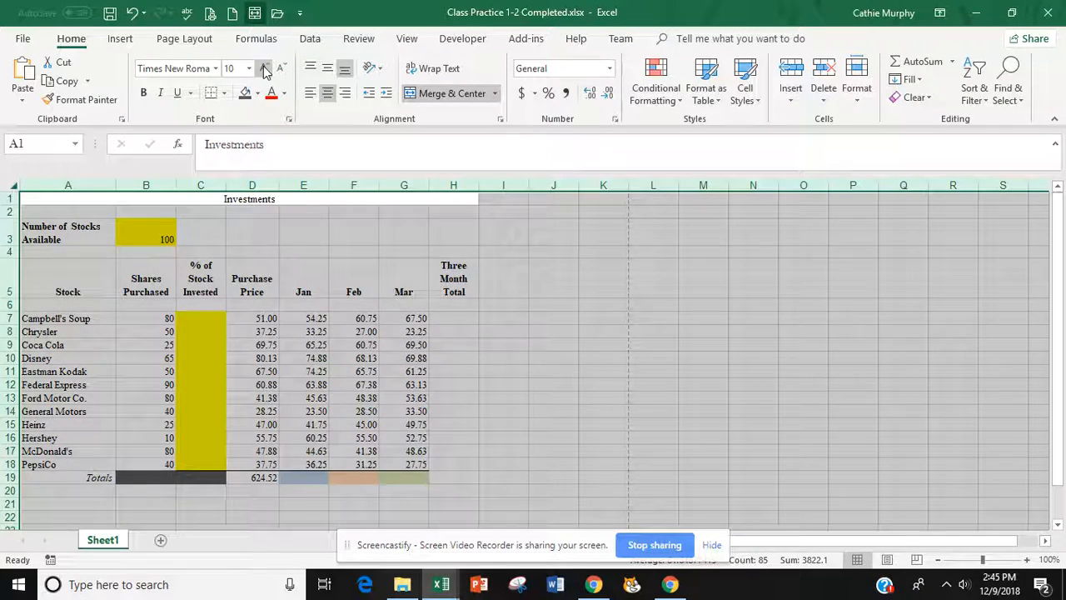
pyautogui.click(264, 68)
pyautogui.click(262, 66)
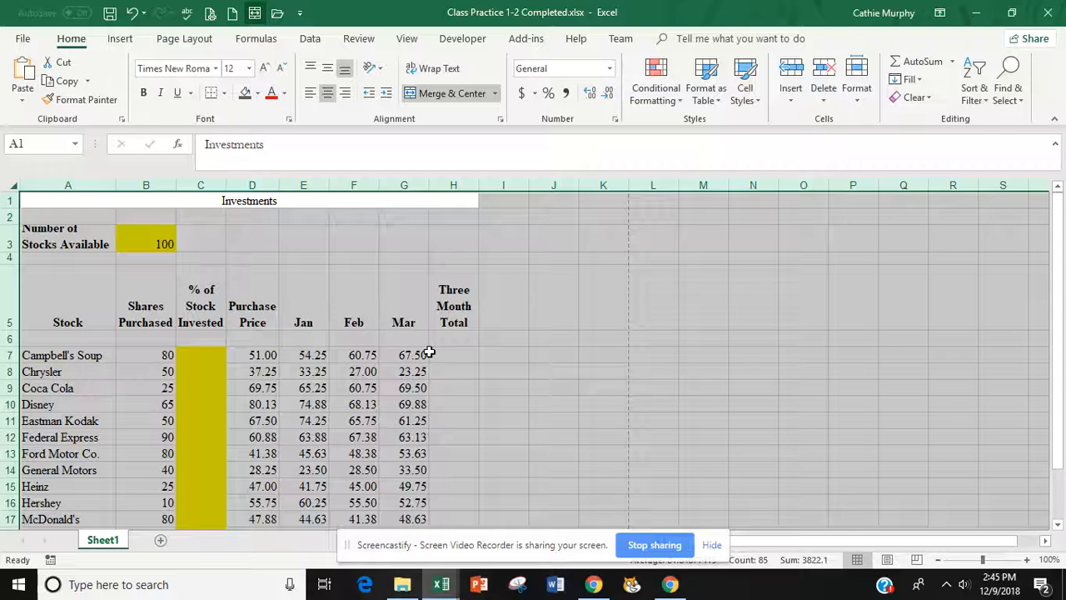
# - Enlarge the Investments title in A1 to 16 point
pyautogui.click(487, 386)
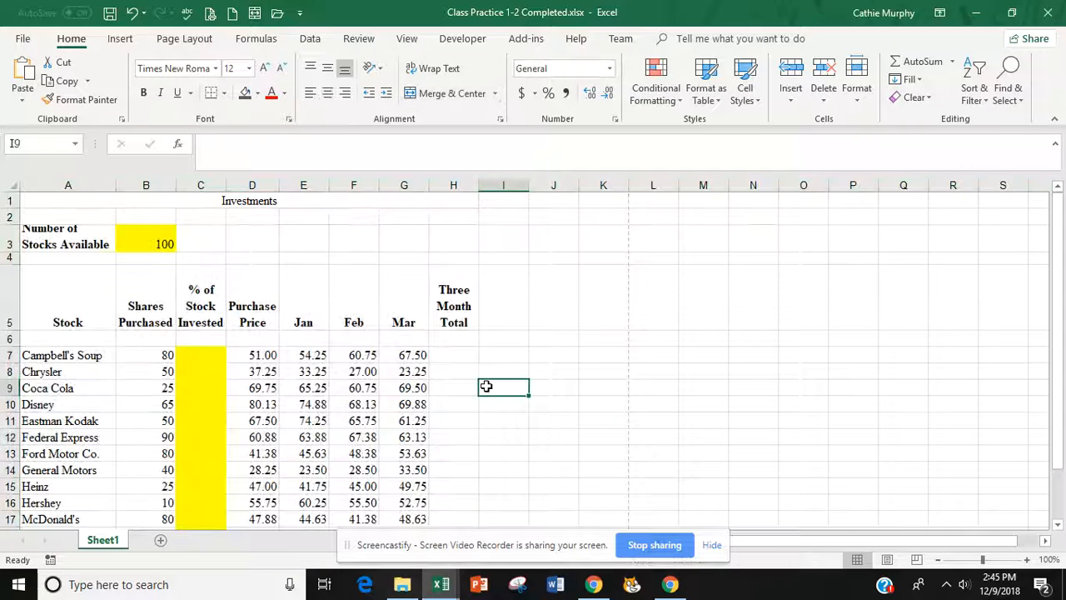
pyautogui.click(238, 202)
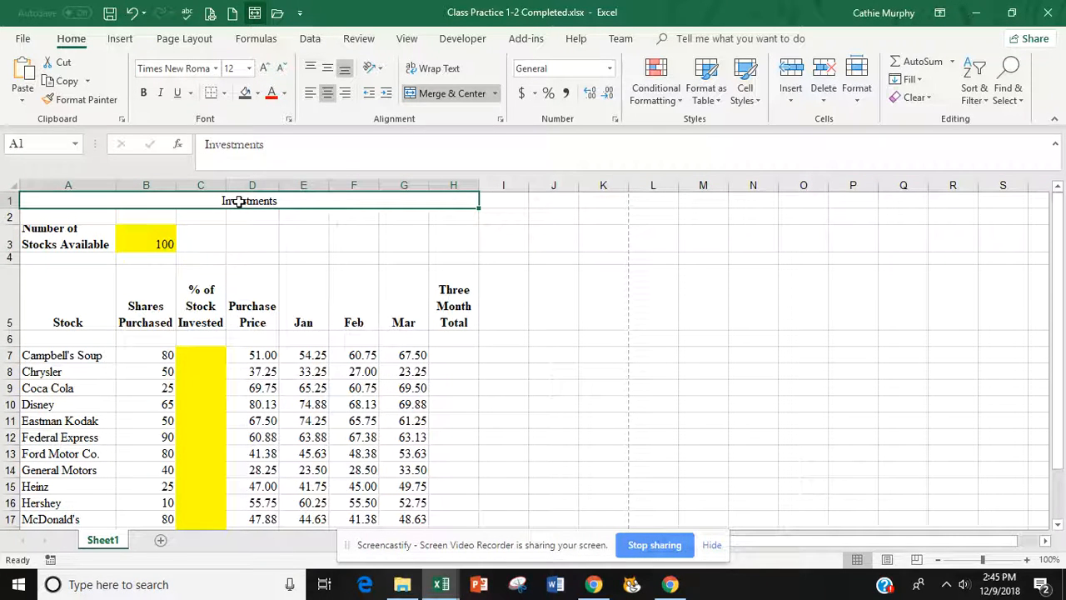
pyautogui.click(263, 70)
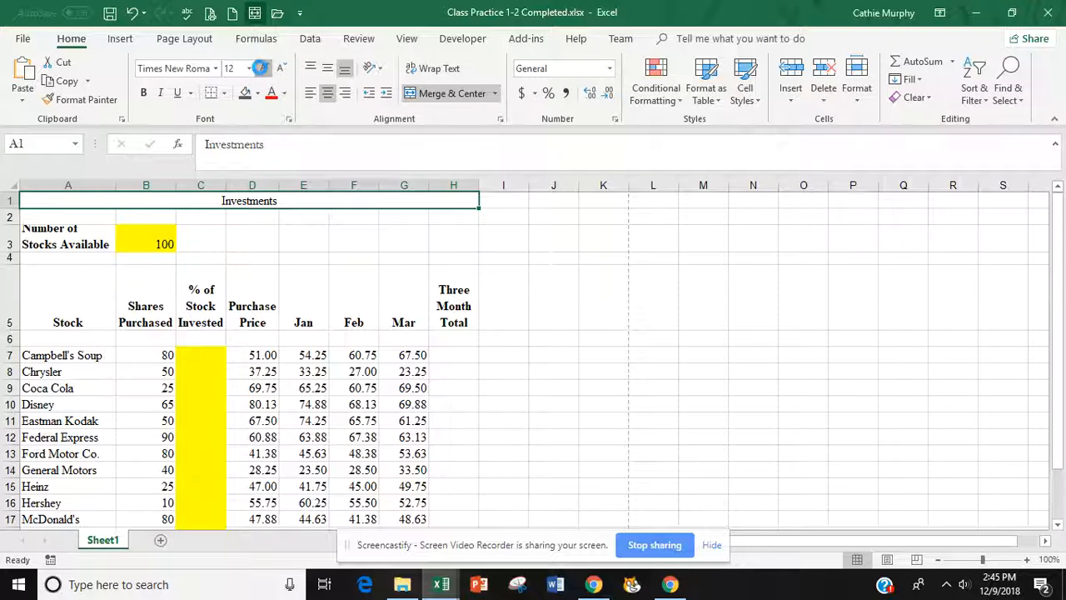
pyautogui.click(262, 70)
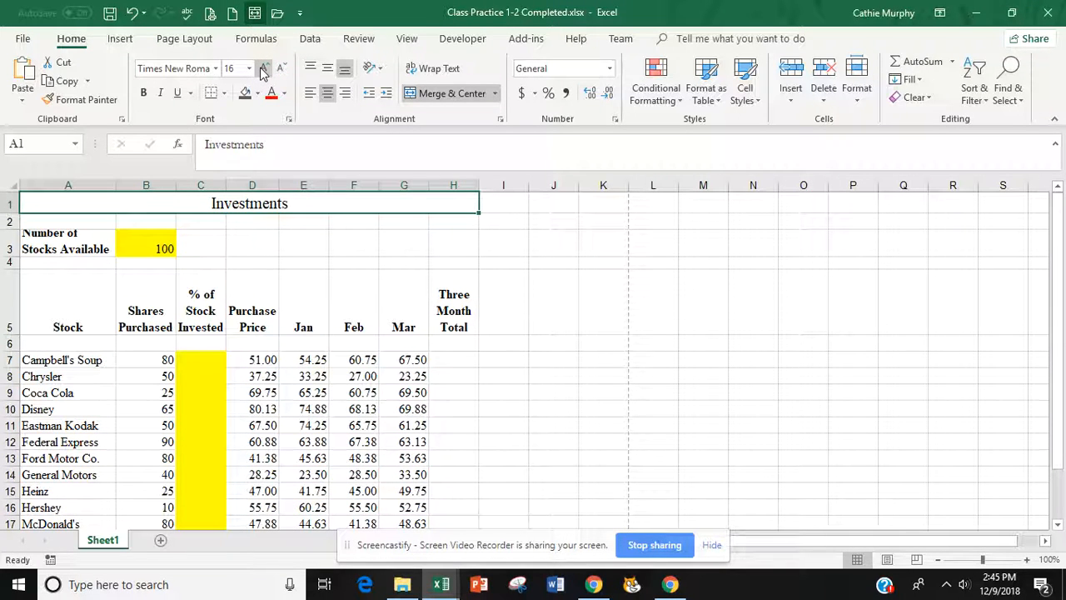
# - Apply the Title cell style to the merged Investments heading
pyautogui.click(759, 102)
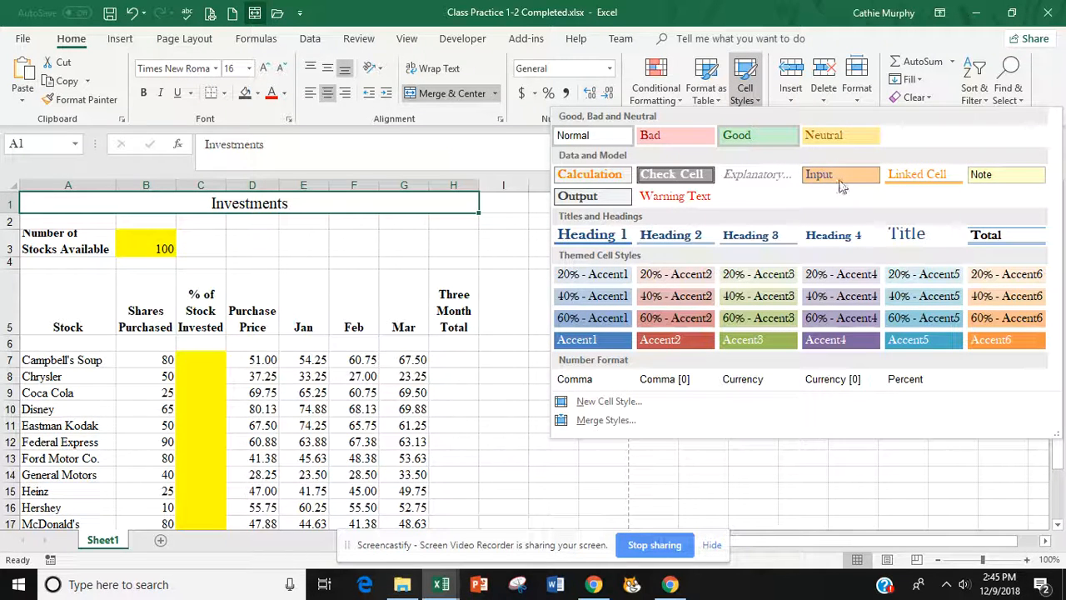
pyautogui.click(905, 237)
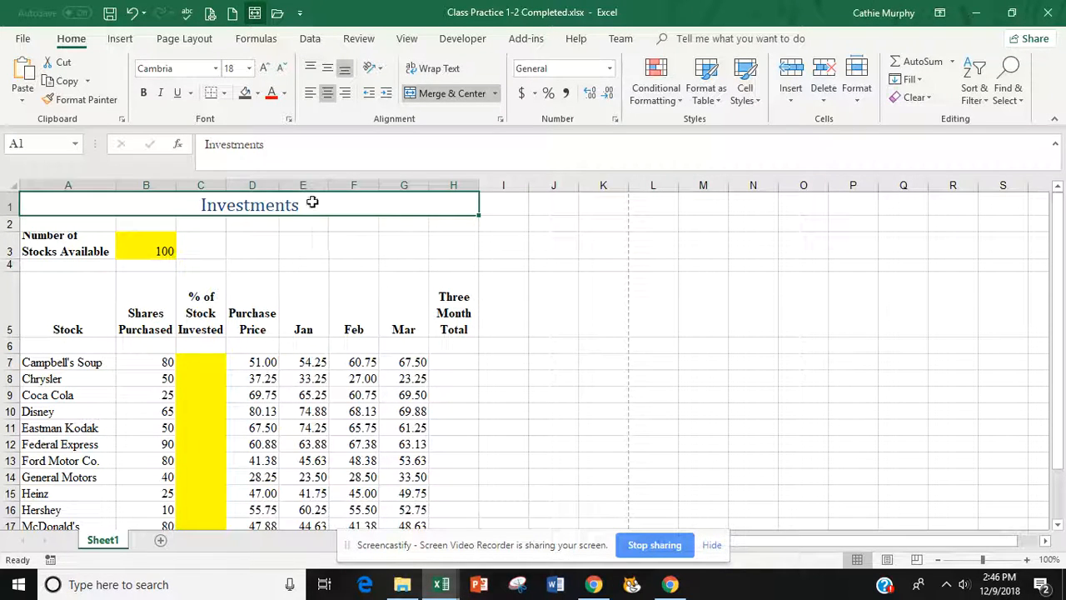
pyautogui.click(753, 99)
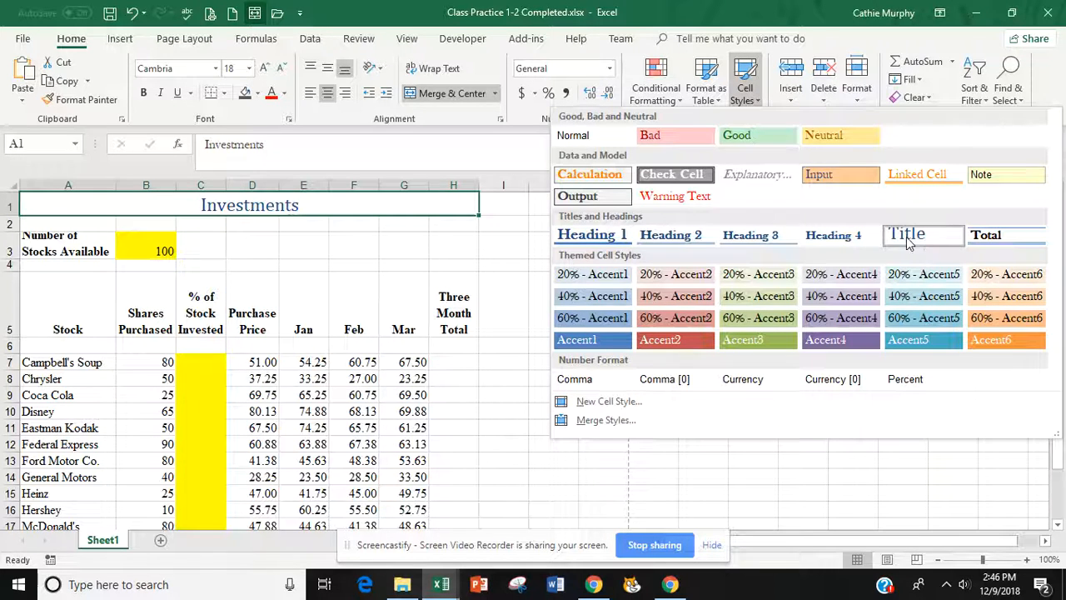
pyautogui.click(329, 205)
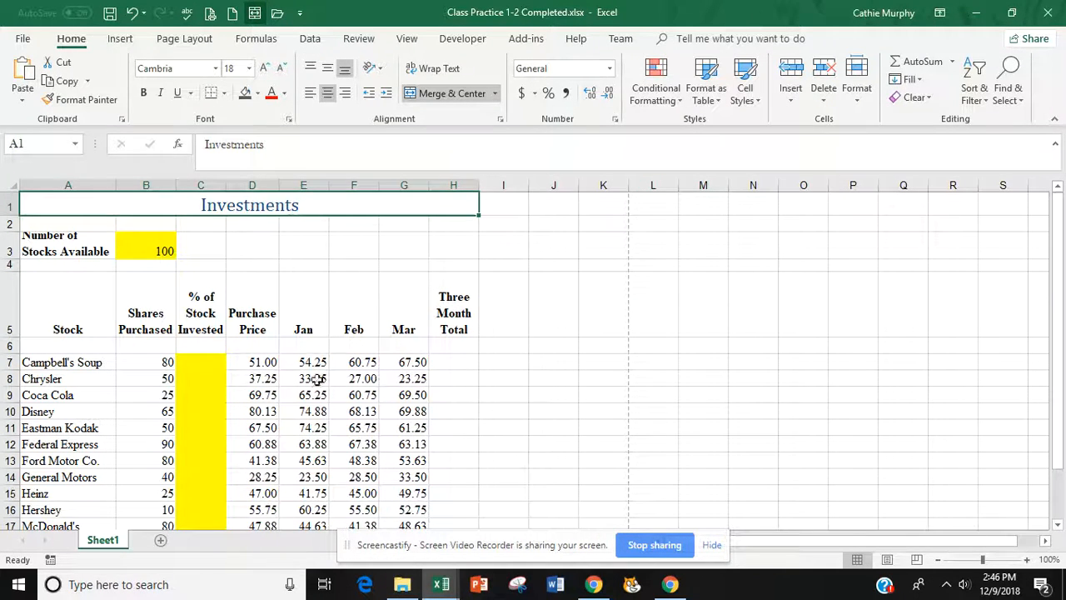
pyautogui.click(48, 310)
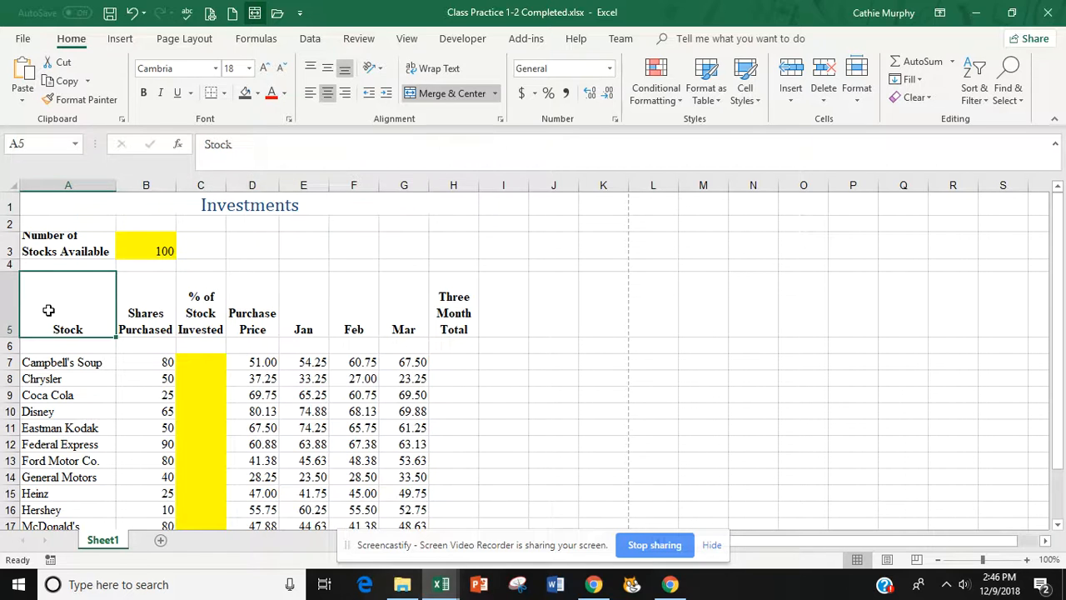
# - Apply the Heading 2 cell style to the A5:H5 column headings
pyautogui.moveTo(84, 306); pyautogui.dragTo(454, 298)
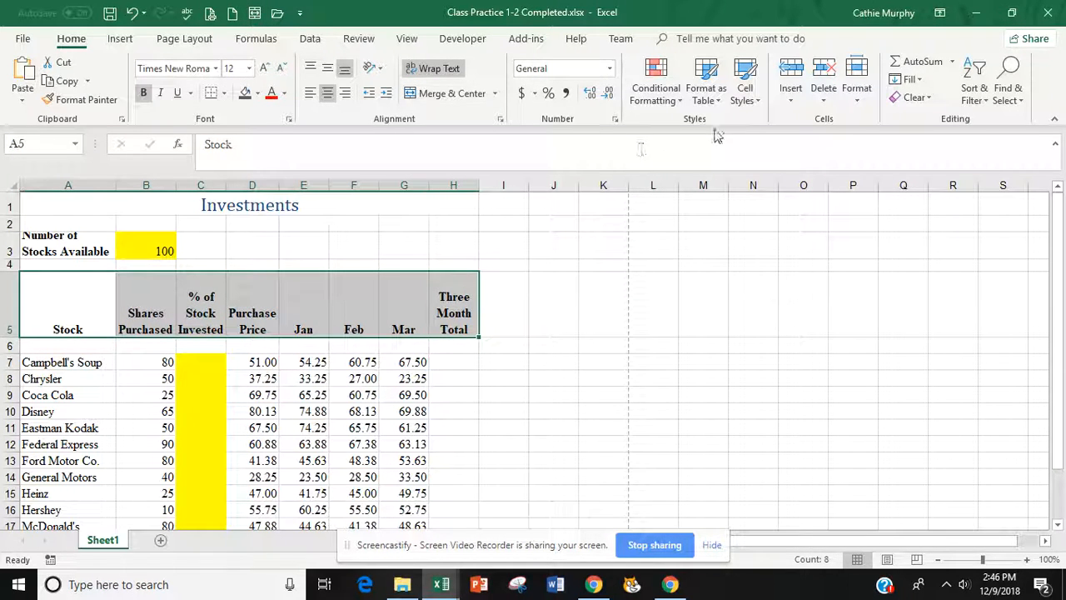
pyautogui.click(757, 100)
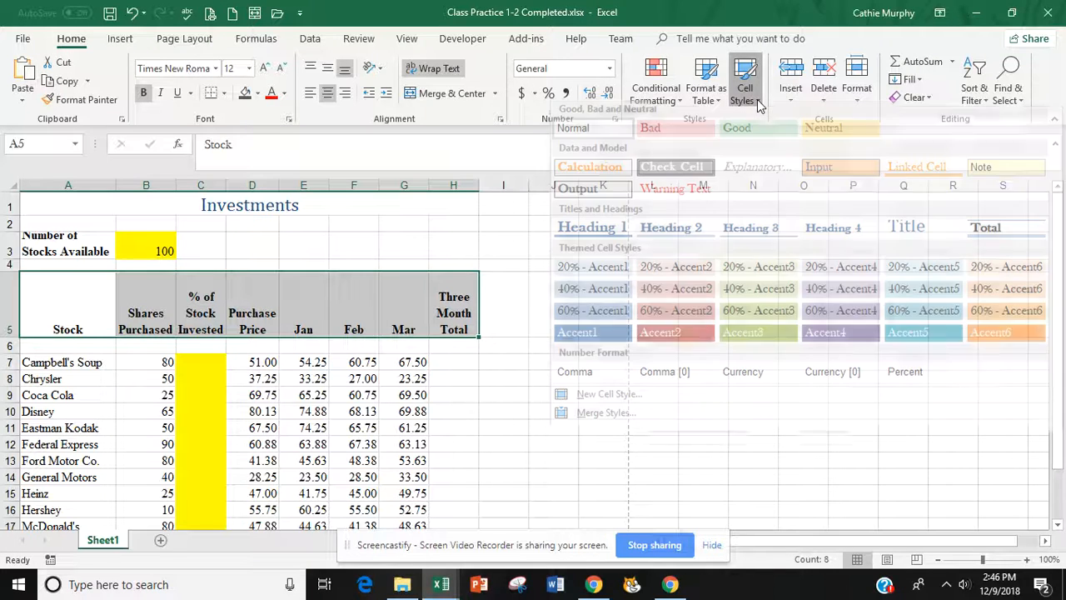
pyautogui.click(678, 236)
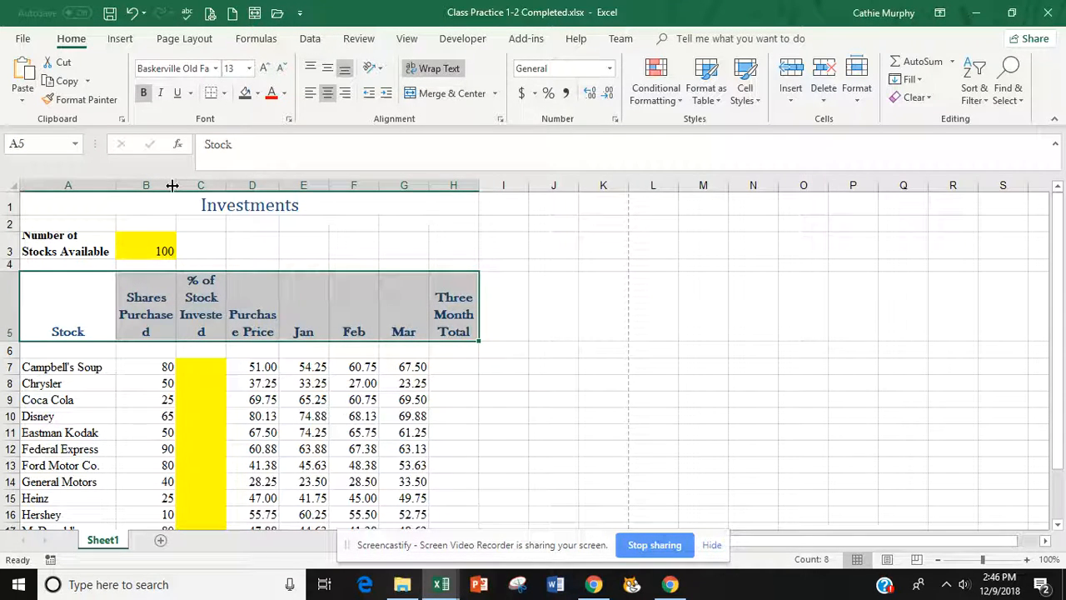
# - Widen column B and shorten row 5 so the headings wrap neatly
pyautogui.moveTo(174, 185); pyautogui.dragTo(307, 186)
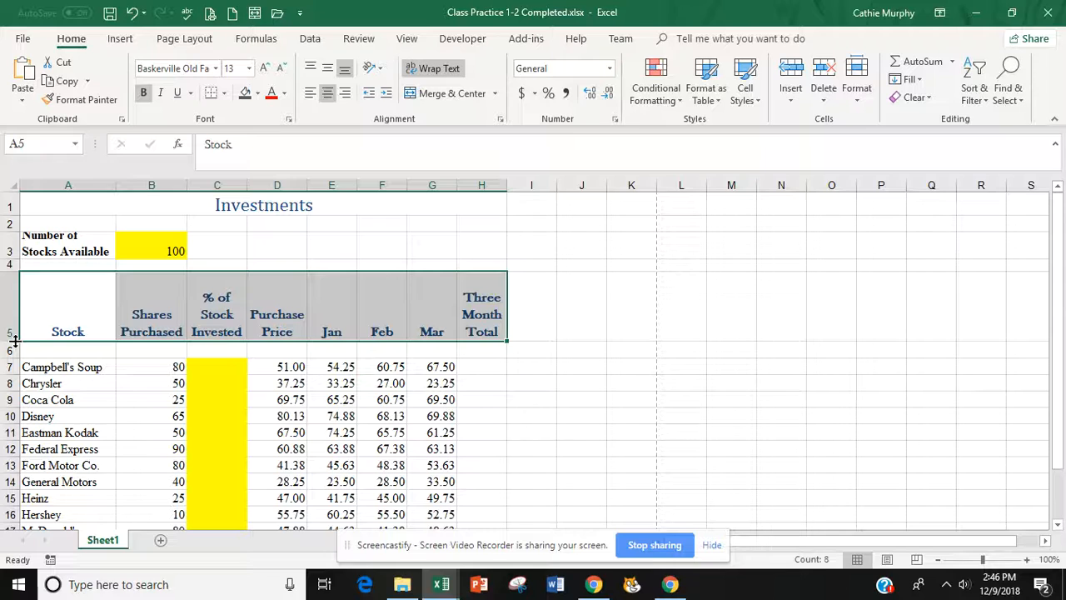
pyautogui.moveTo(14, 340); pyautogui.dragTo(13, 321)
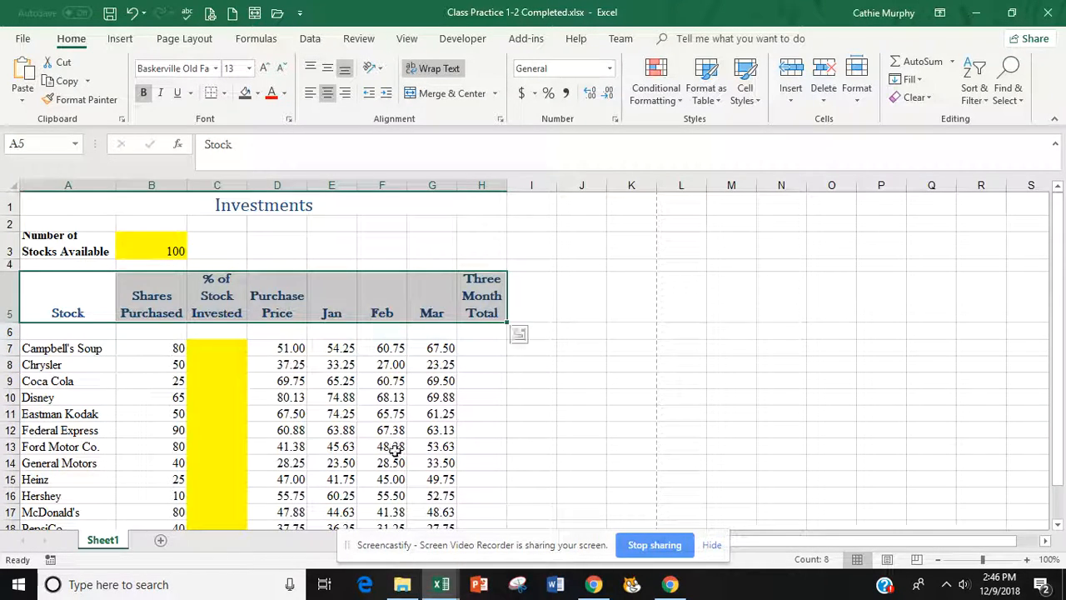
pyautogui.click(585, 427)
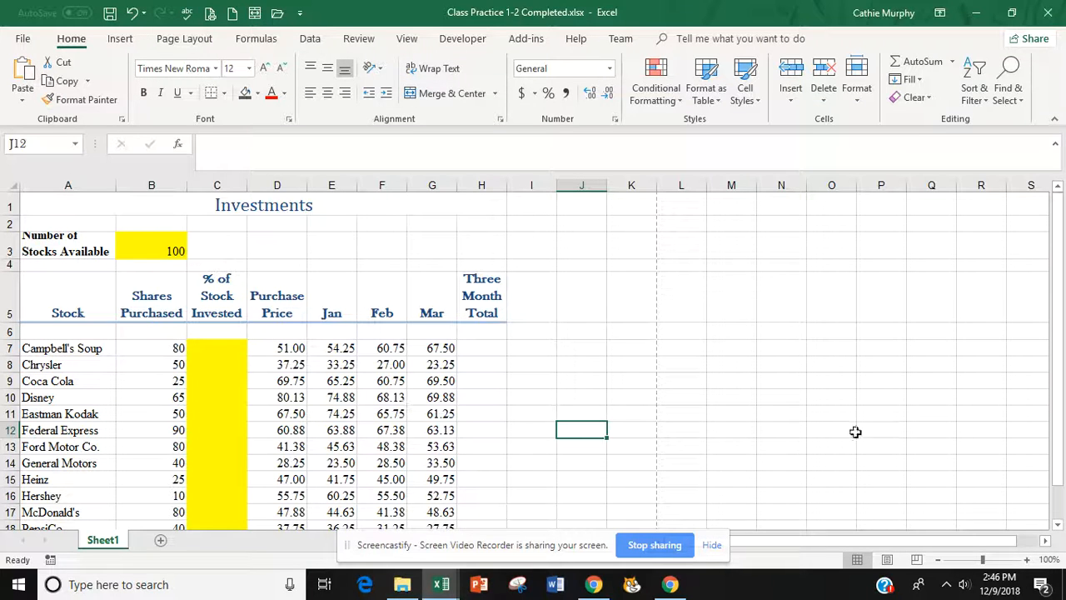
pyautogui.moveTo(1063, 396); pyautogui.dragTo(1063, 441)
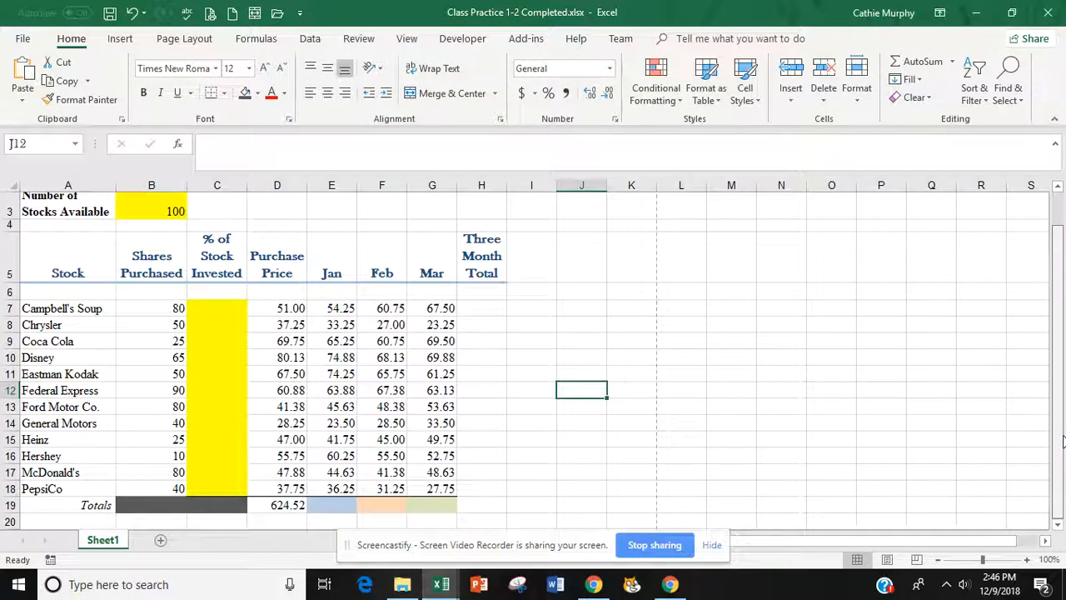
# - Enter =SUM(E7:G7) in H7 to total Campbell's Soup's Jan–Mar values, 182.50
pyautogui.click(481, 308)
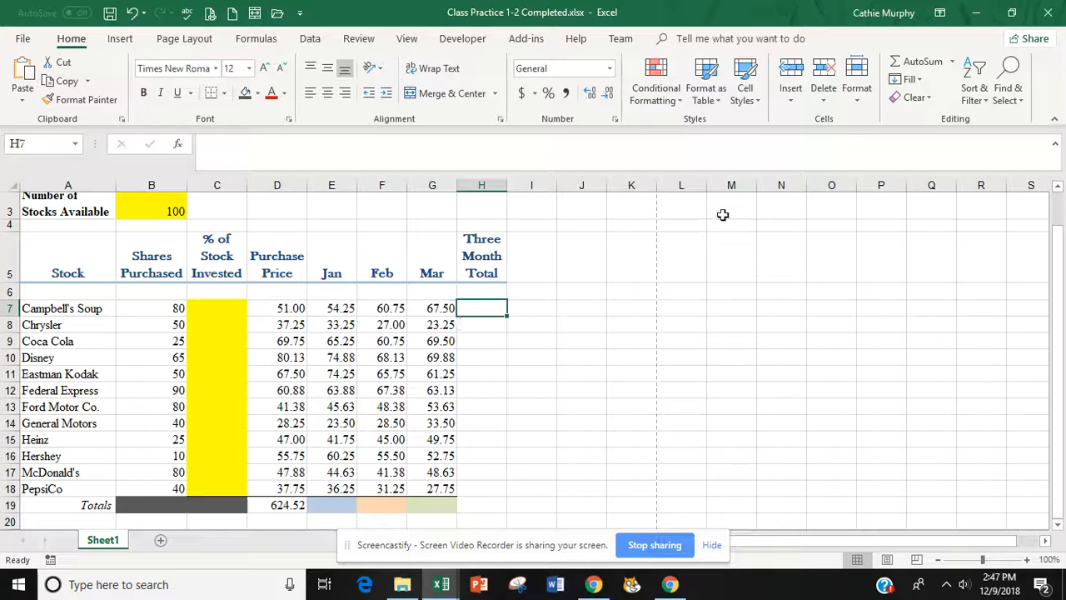
pyautogui.click(954, 62)
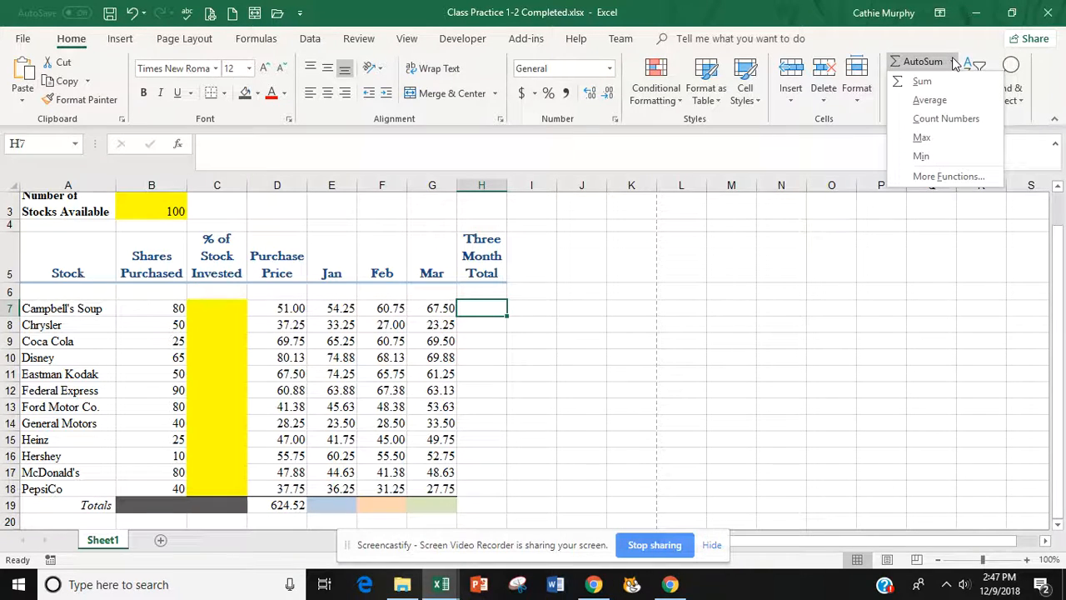
pyautogui.click(923, 81)
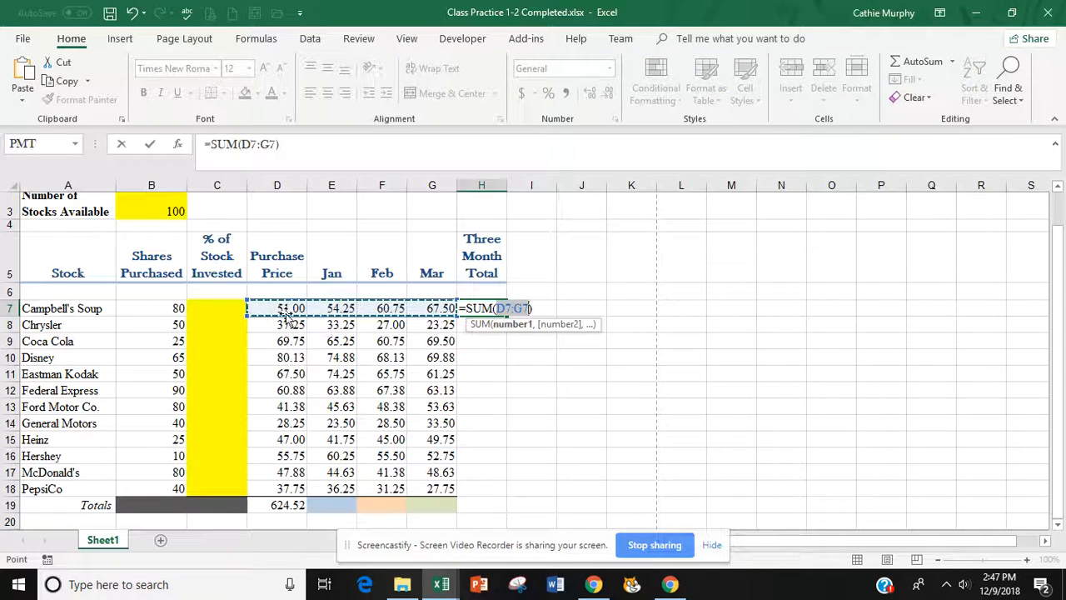
pyautogui.click(330, 308)
pyautogui.moveTo(331, 307); pyautogui.dragTo(434, 307)
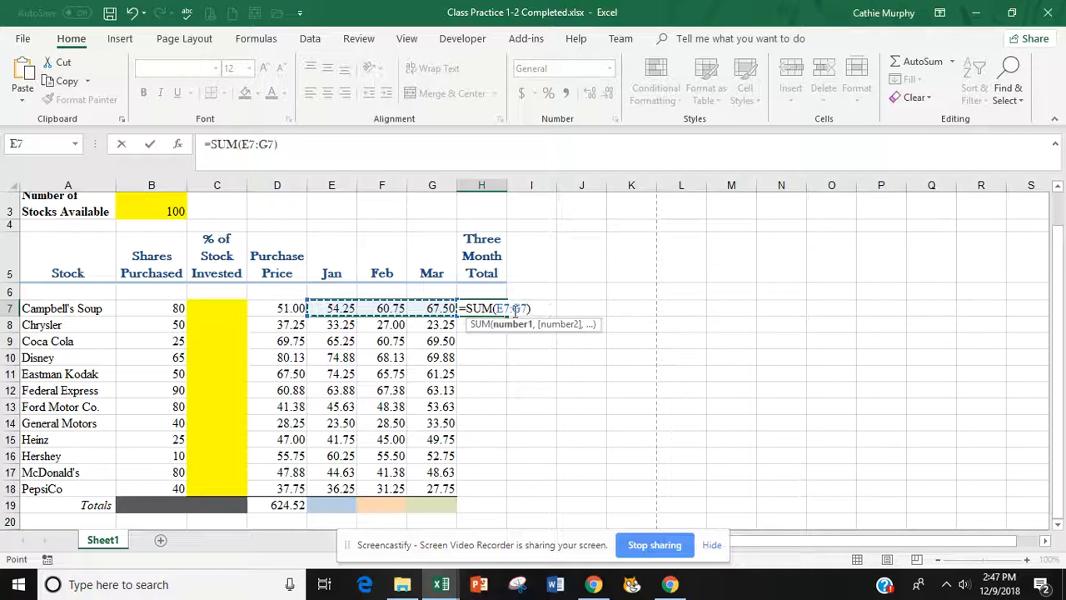
pyautogui.press('Return')
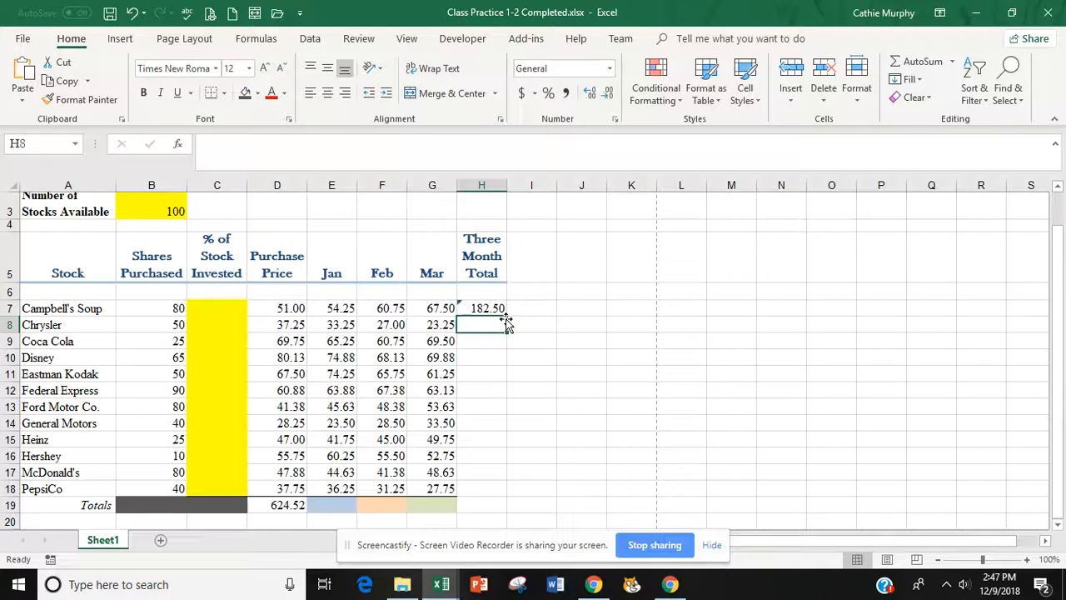
pyautogui.click(495, 313)
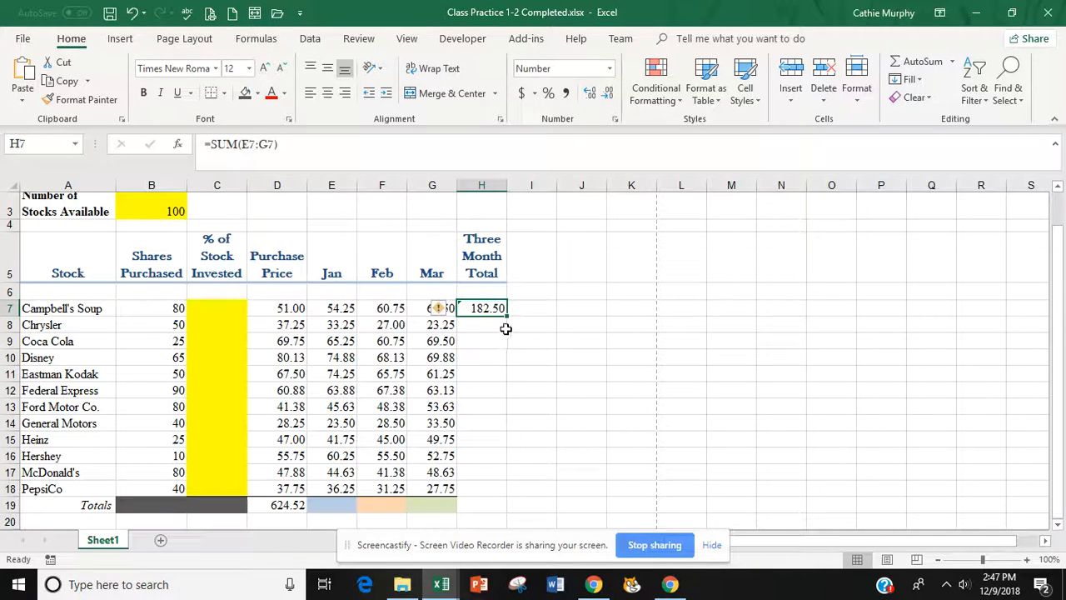
# - Fill the H7 total formula down through H18 for all twelve stocks
pyautogui.moveTo(508, 318); pyautogui.dragTo(500, 500)
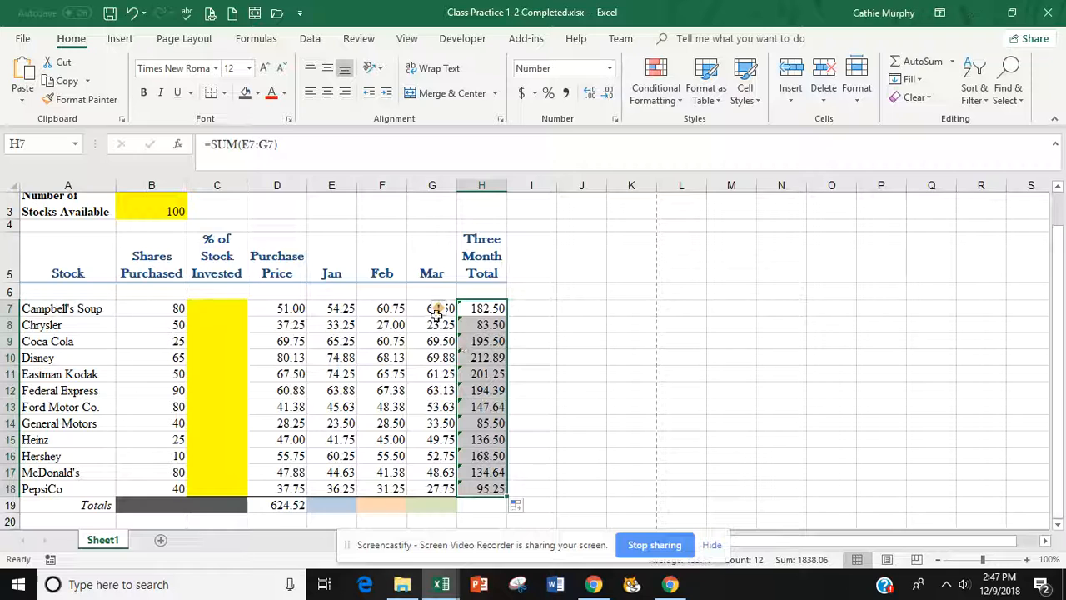
pyautogui.moveTo(452, 315)
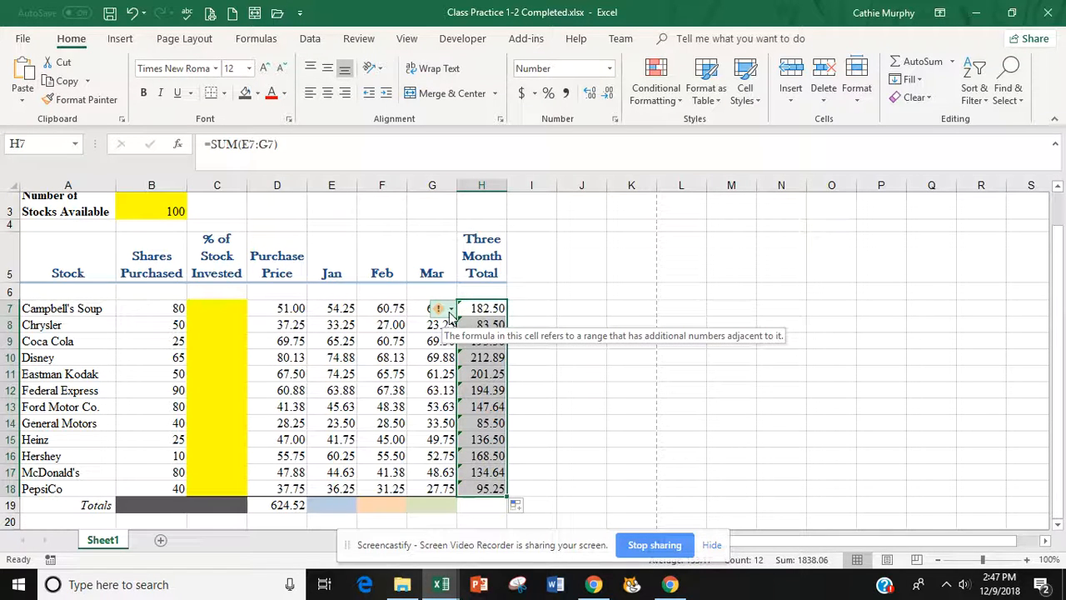
pyautogui.click(291, 309)
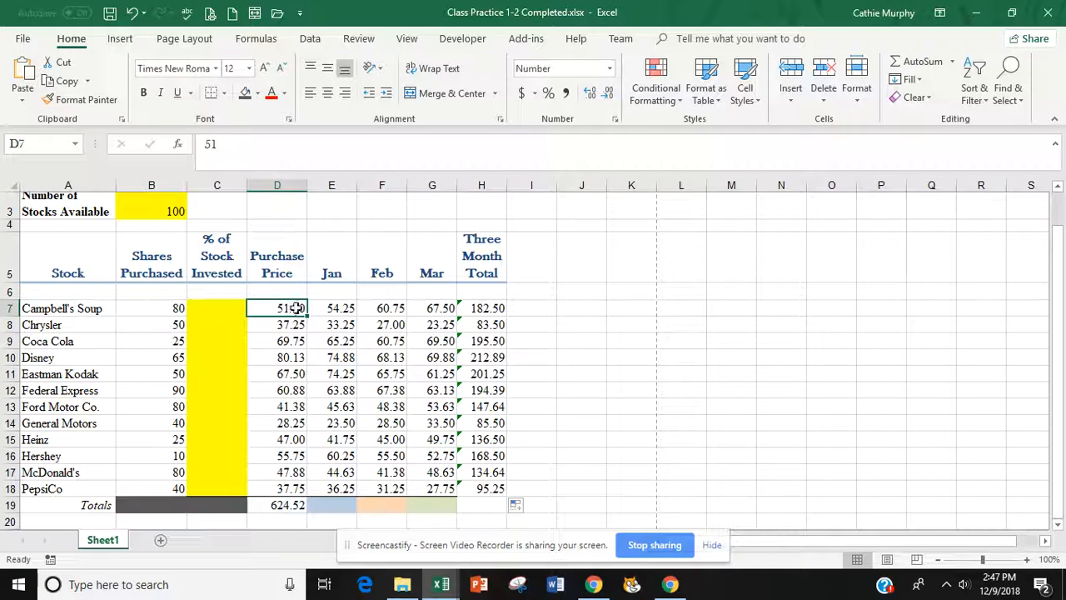
pyautogui.moveTo(483, 309); pyautogui.dragTo(485, 489)
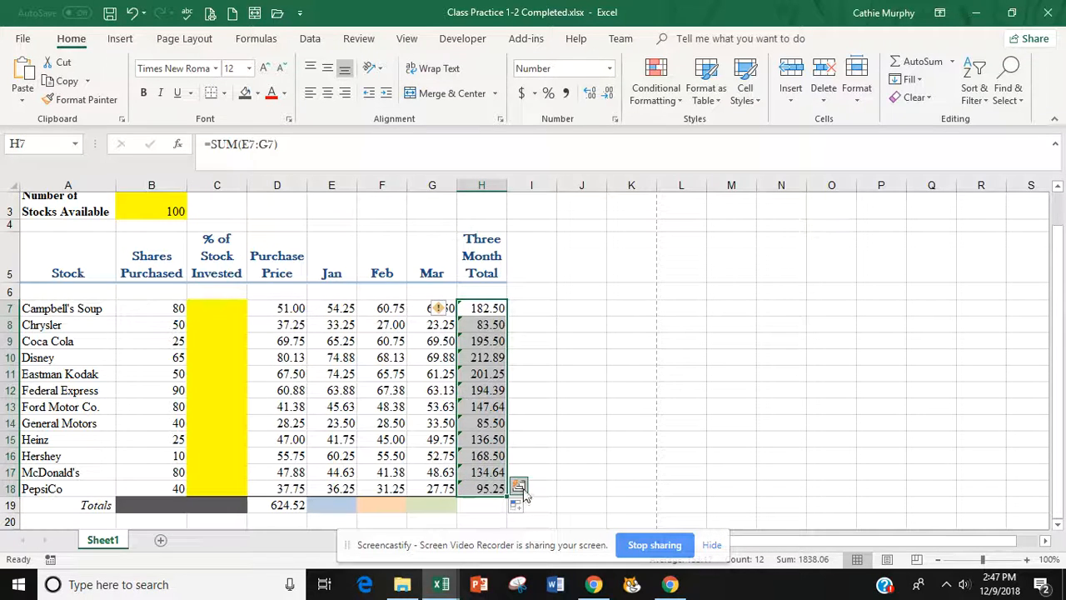
pyautogui.click(519, 487)
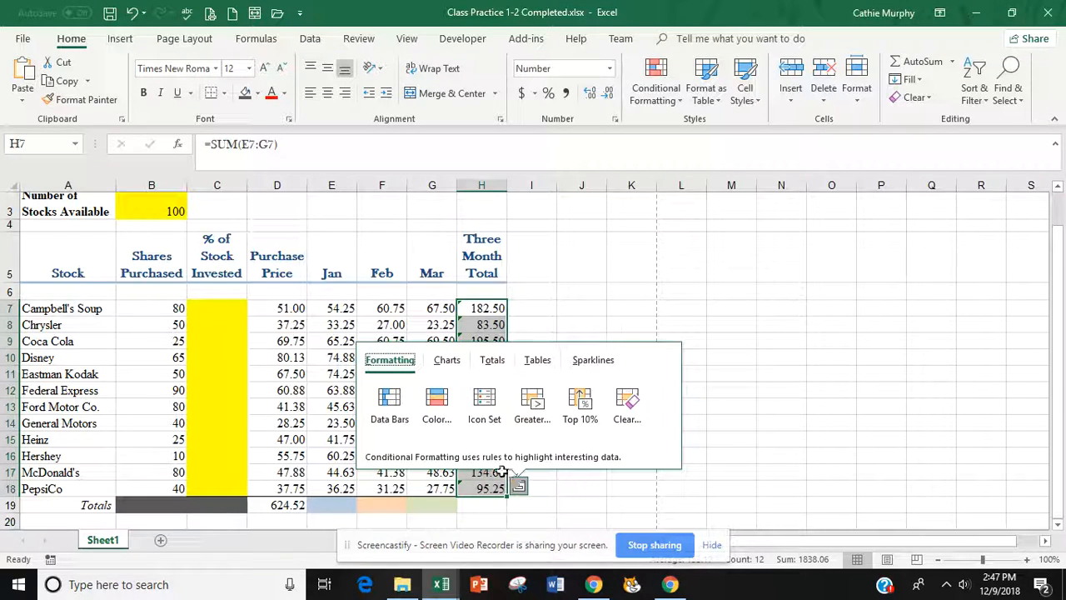
# - Ignore the omitted-adjacent-cells error on the H7, H8 and H9 totals one by one
pyautogui.click(485, 308)
pyautogui.click(441, 309)
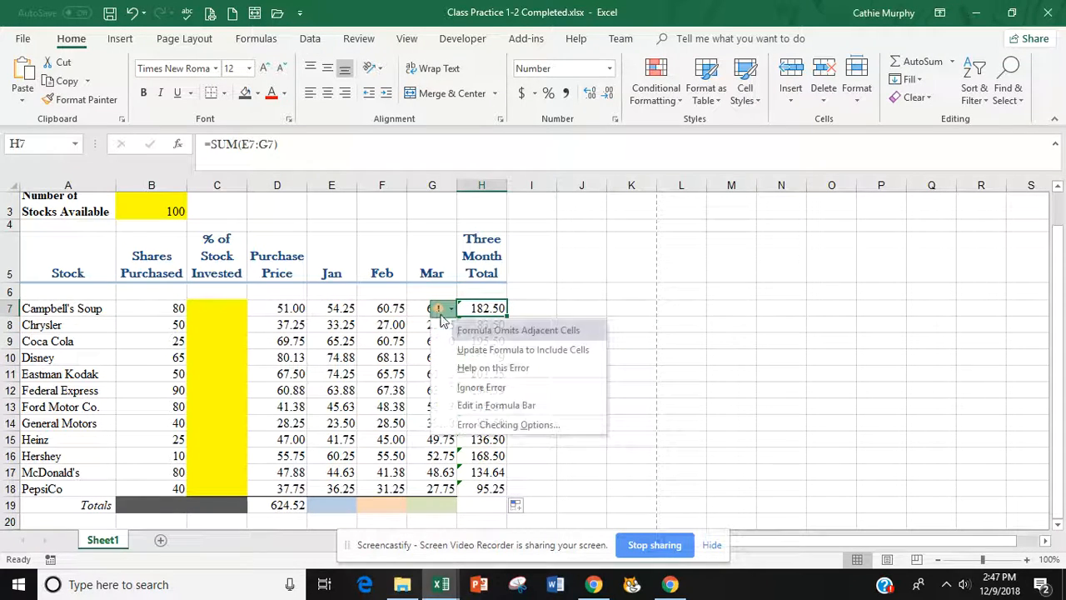
pyautogui.click(482, 387)
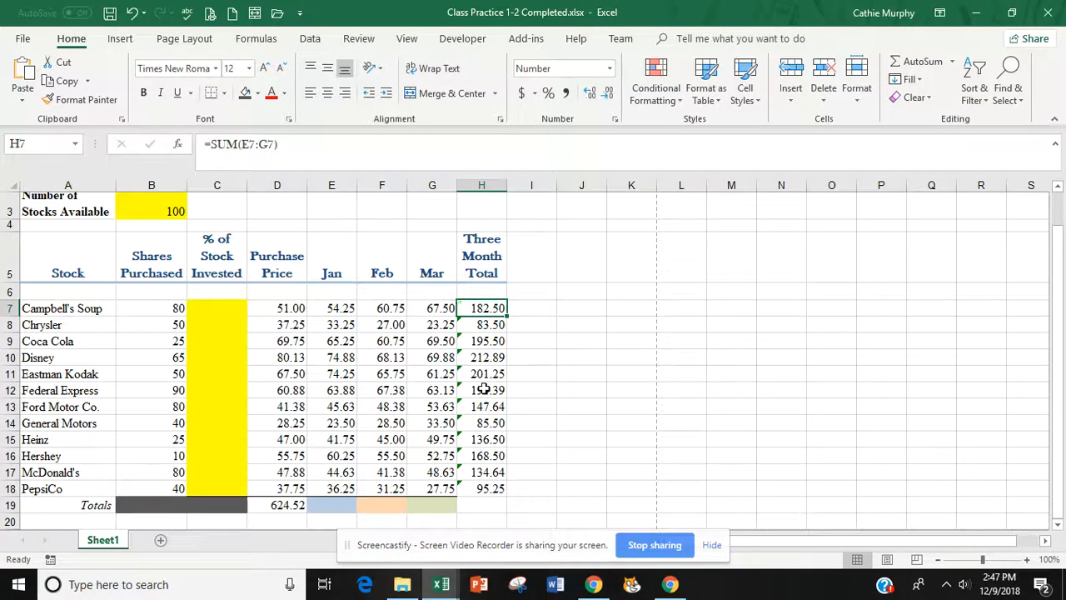
pyautogui.click(484, 327)
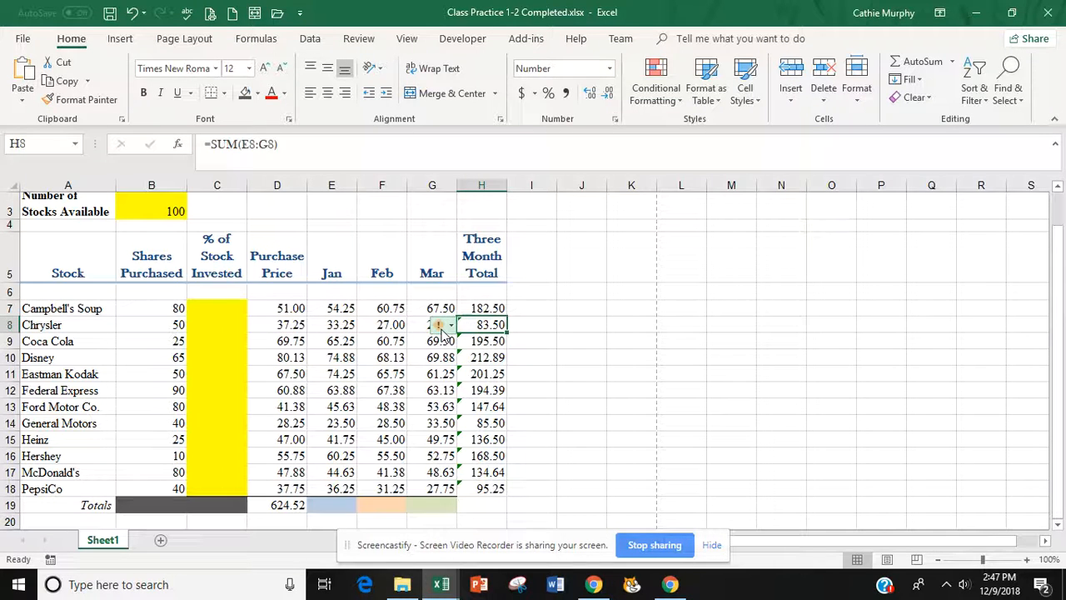
pyautogui.click(442, 325)
pyautogui.click(479, 408)
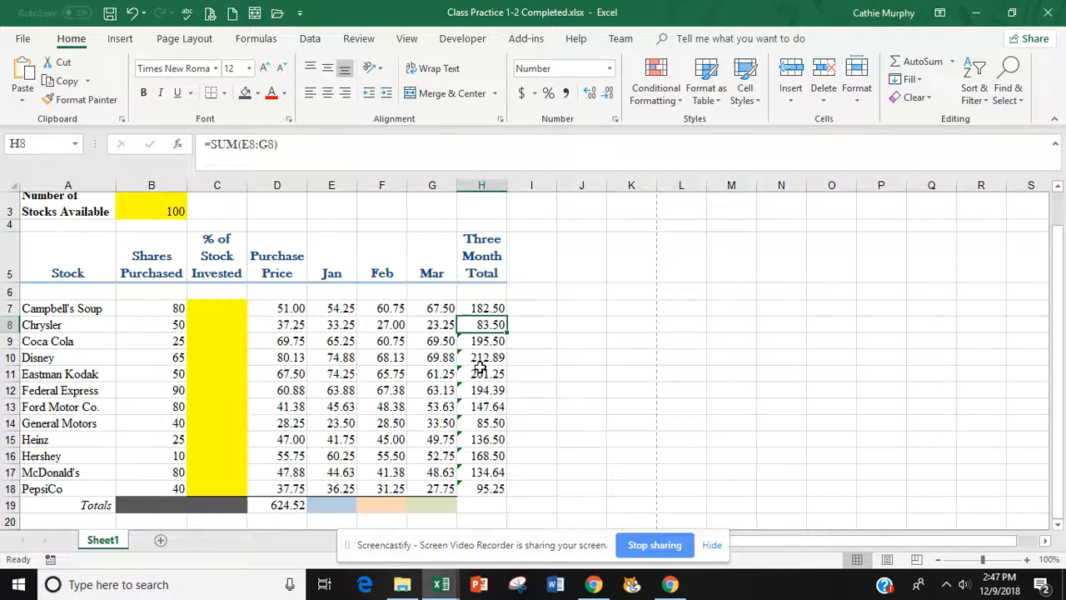
pyautogui.click(489, 341)
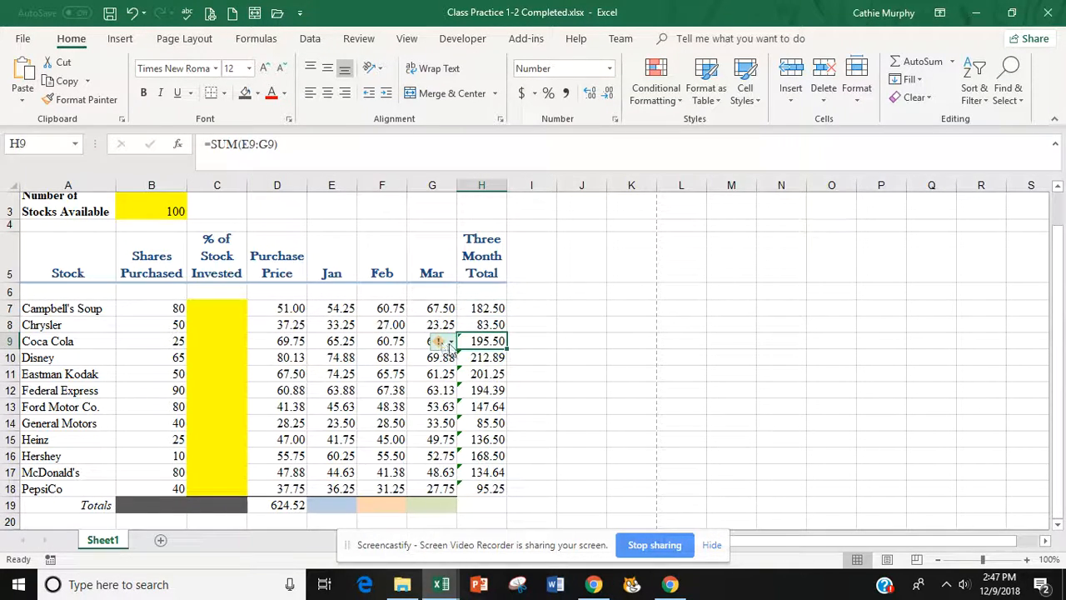
pyautogui.click(446, 341)
pyautogui.click(468, 420)
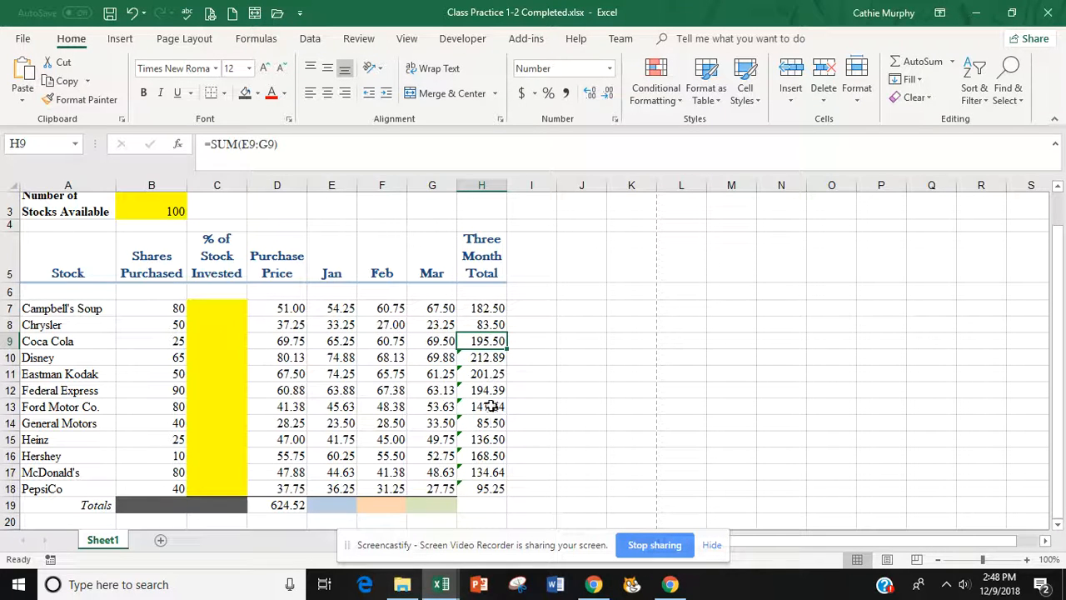
# - Ignore the same error on the remaining totals in H10:H18 at once
pyautogui.moveTo(483, 358); pyautogui.dragTo(486, 490)
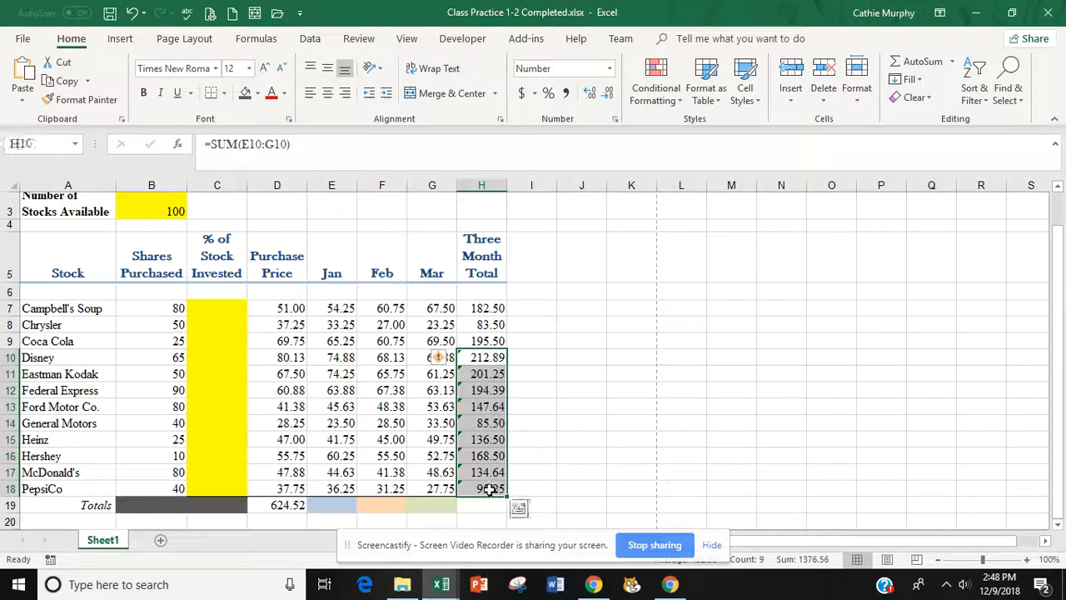
pyautogui.click(451, 359)
pyautogui.click(484, 439)
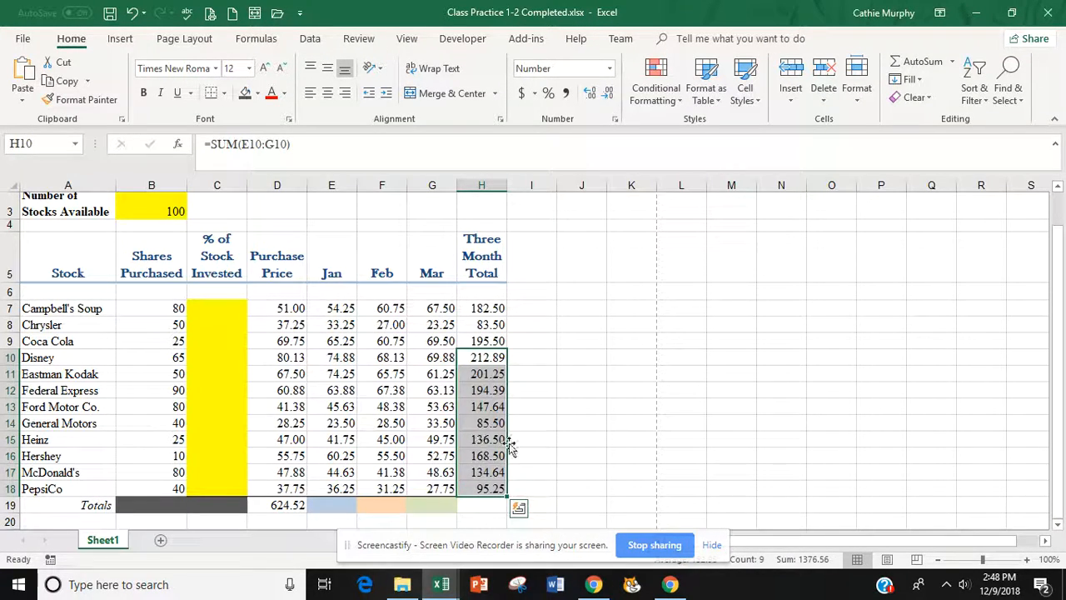
pyautogui.click(541, 408)
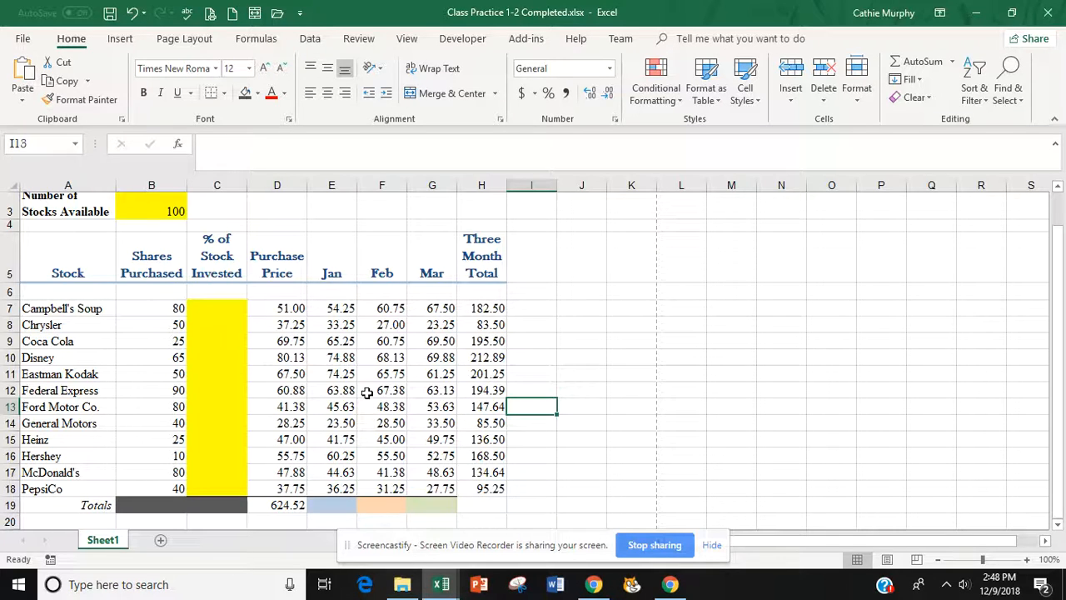
# - Format D7:H19 as Currency, briefly trying Accounting before settling on Currency
pyautogui.click(277, 310)
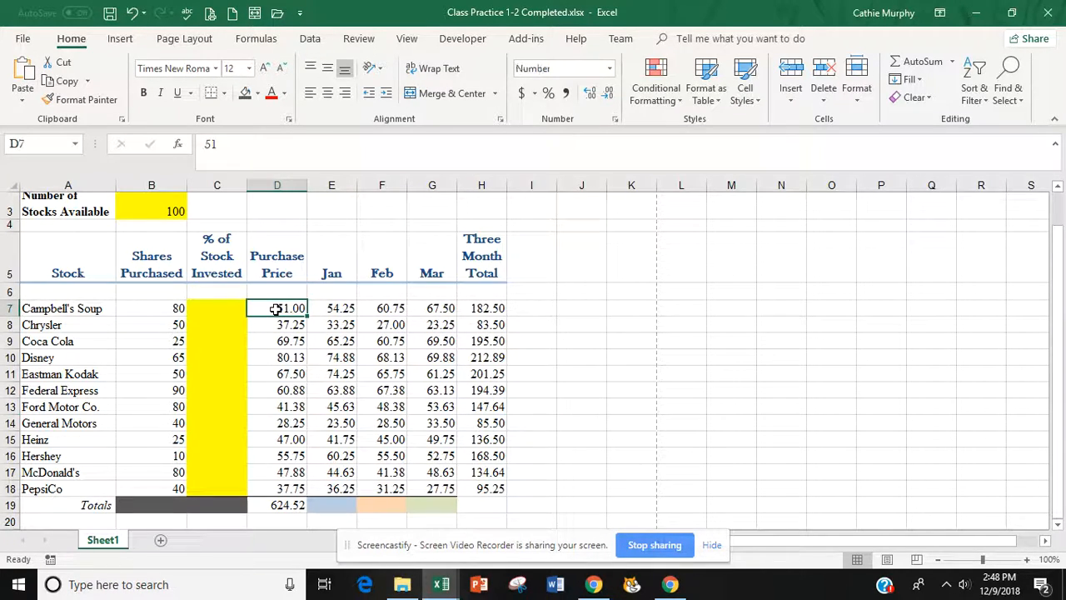
pyautogui.moveTo(331, 303); pyautogui.dragTo(477, 499)
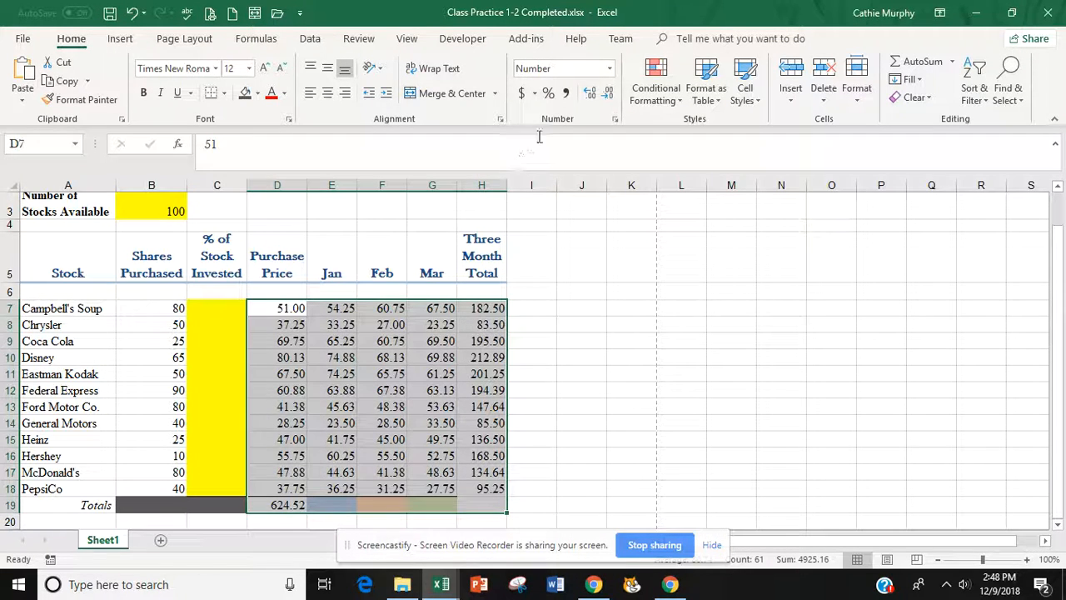
pyautogui.click(610, 72)
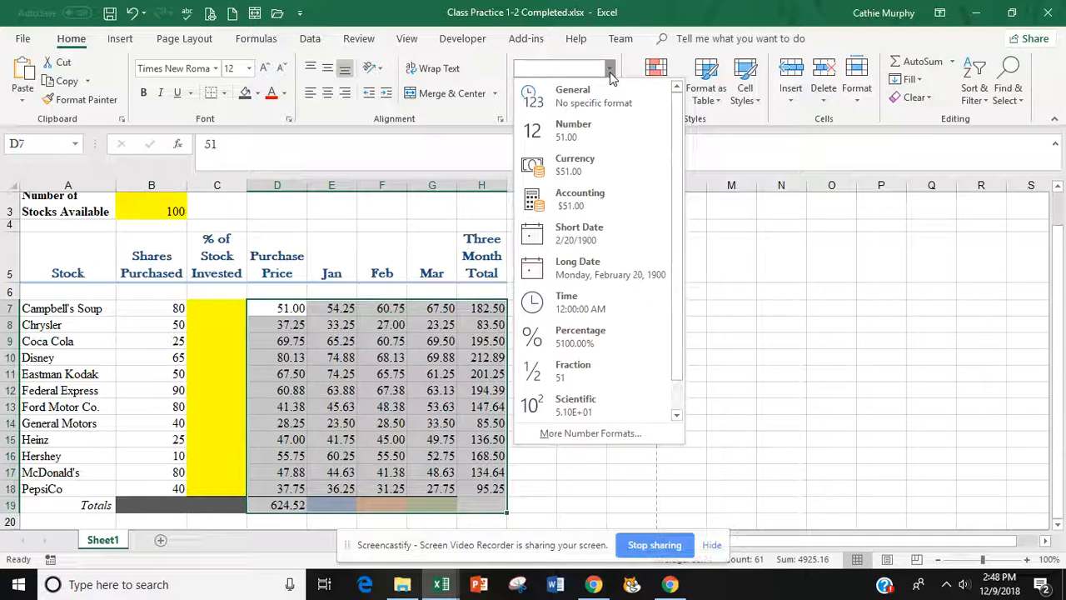
pyautogui.click(581, 166)
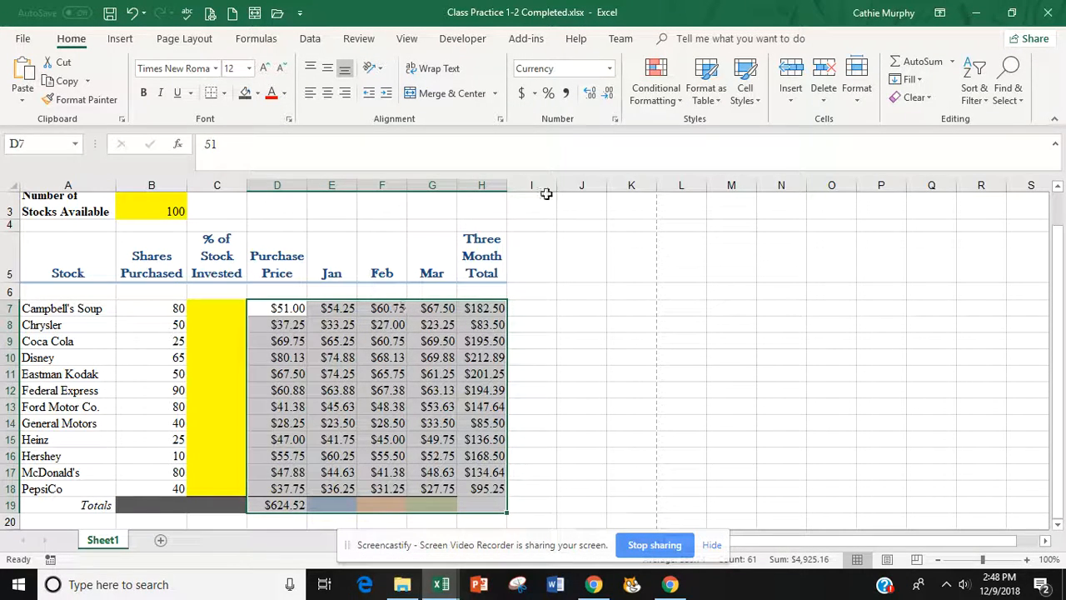
pyautogui.click(609, 70)
pyautogui.click(575, 198)
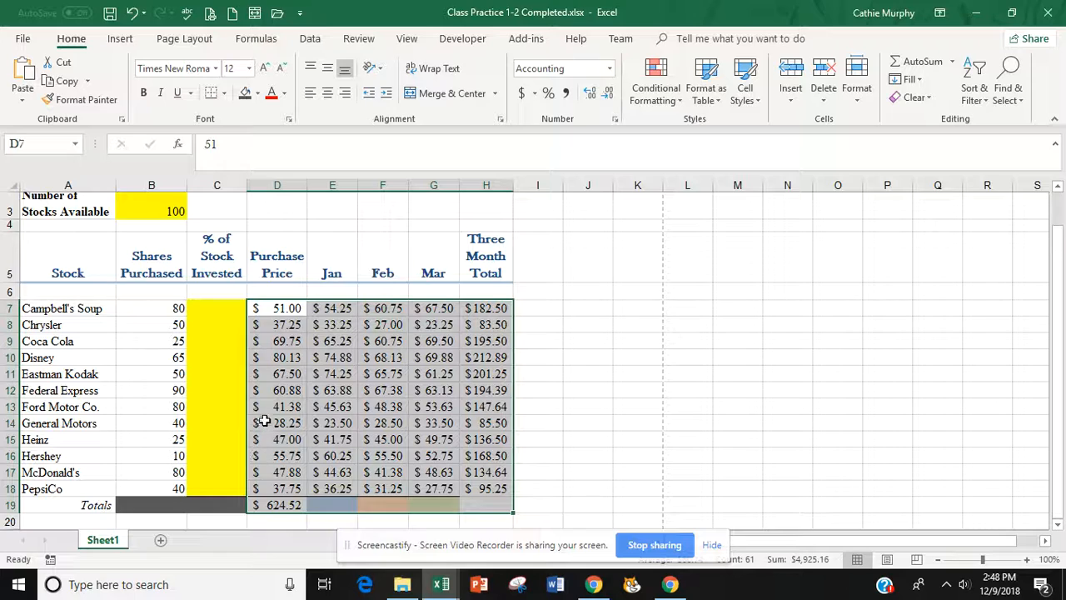
pyautogui.click(609, 68)
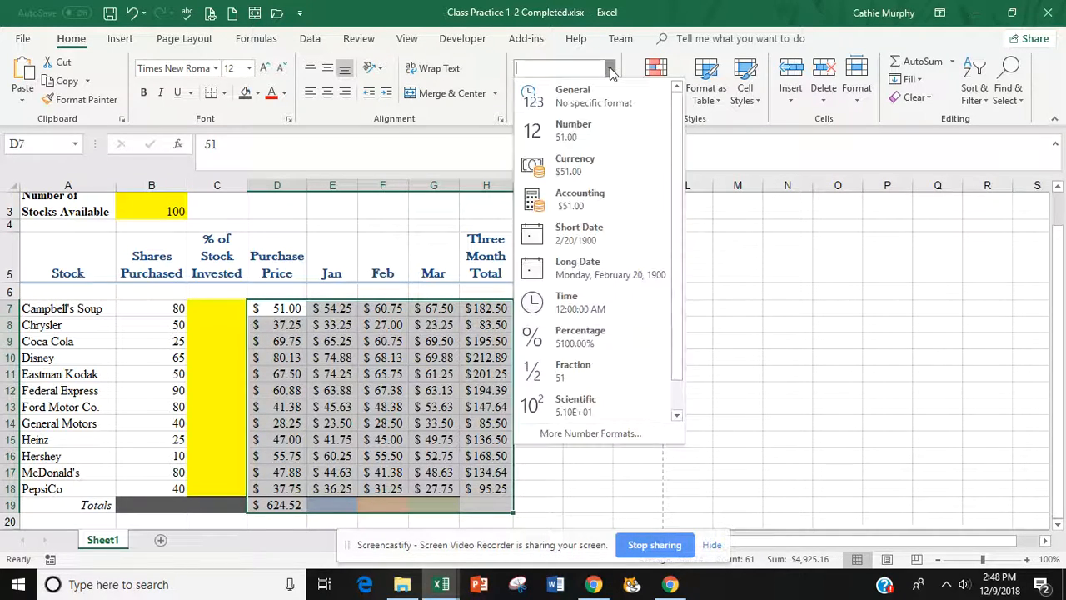
pyautogui.click(583, 172)
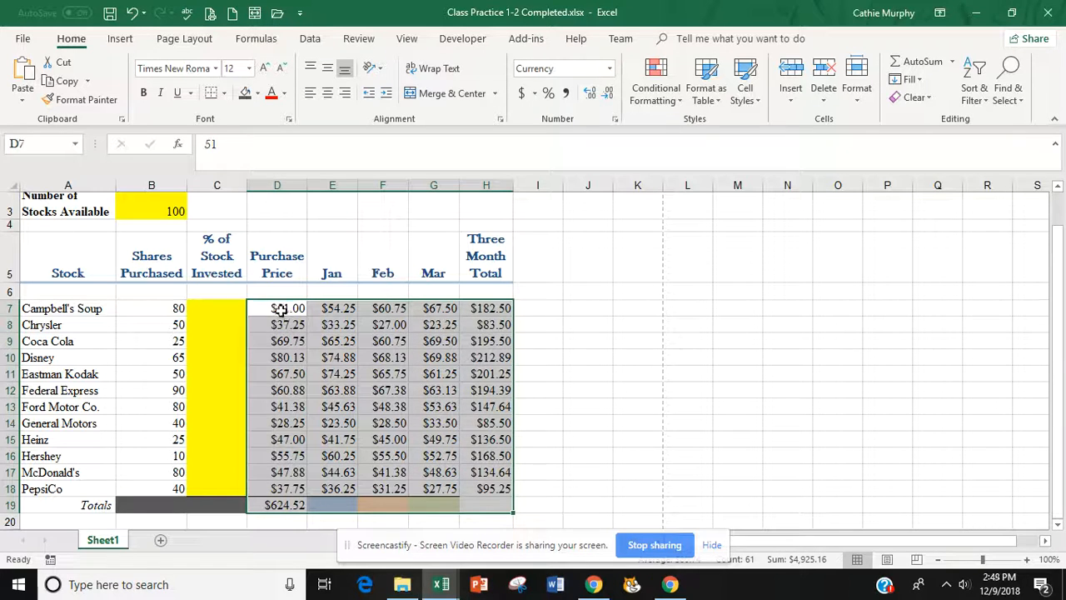
pyautogui.click(596, 403)
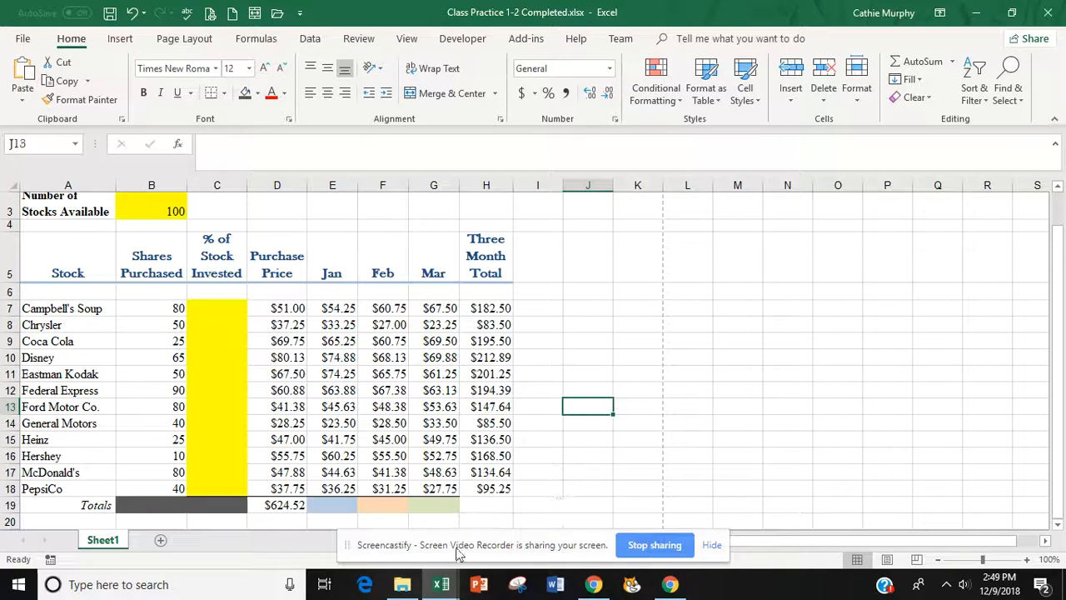
# - Fill the D19 SUM formula across to H19 so Jan through Three Month Total get totals
pyautogui.click(282, 507)
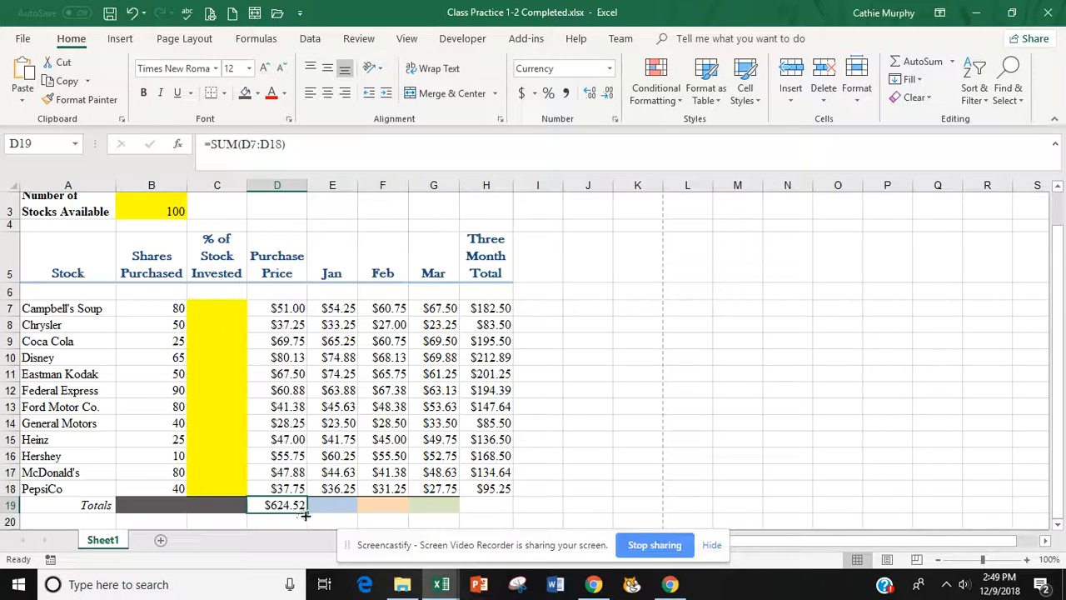
pyautogui.moveTo(306, 515); pyautogui.dragTo(514, 513)
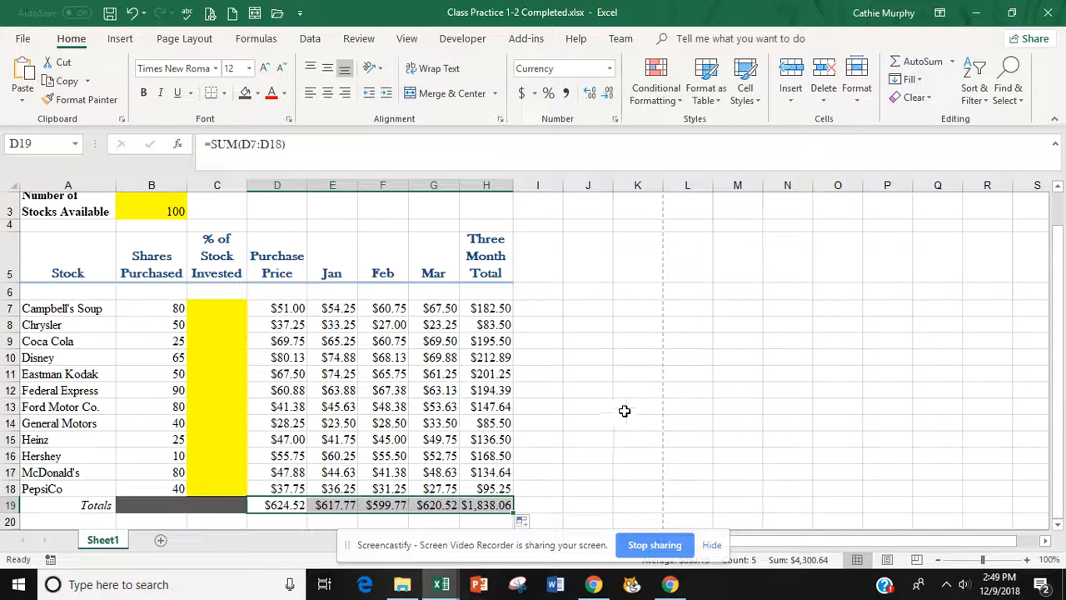
pyautogui.click(533, 439)
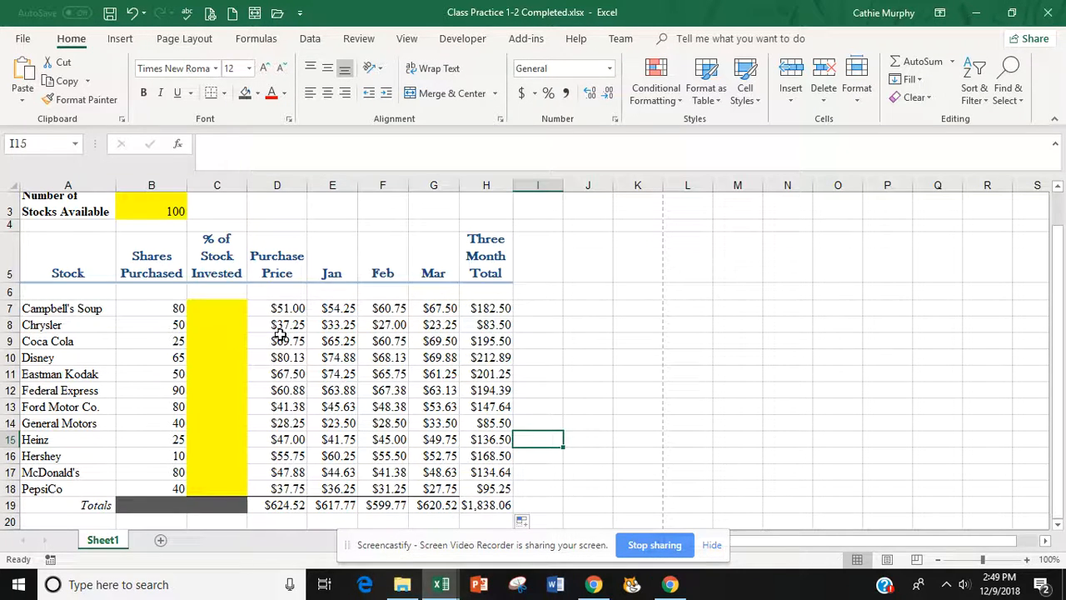
pyautogui.click(223, 308)
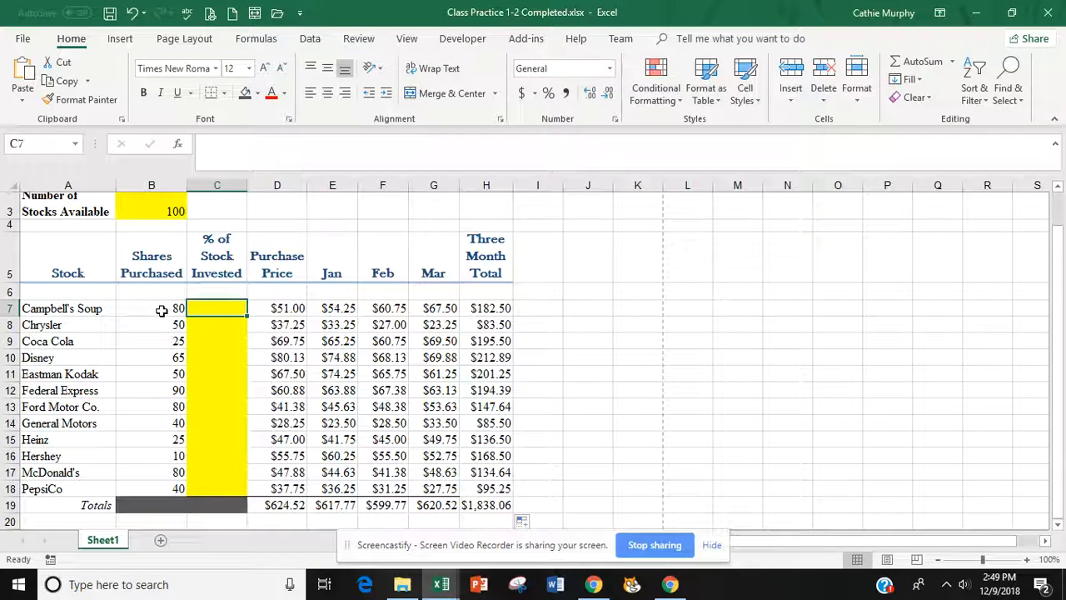
# - Point out the shares purchased in column B and the stocks available in B3
pyautogui.moveTo(159, 309); pyautogui.dragTo(159, 402)
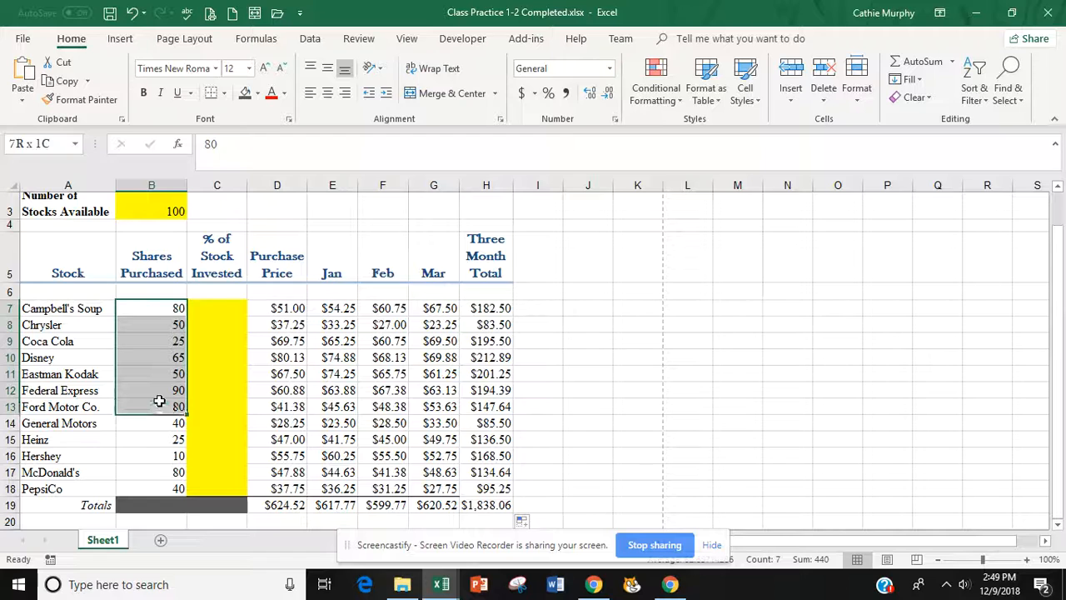
pyautogui.click(165, 205)
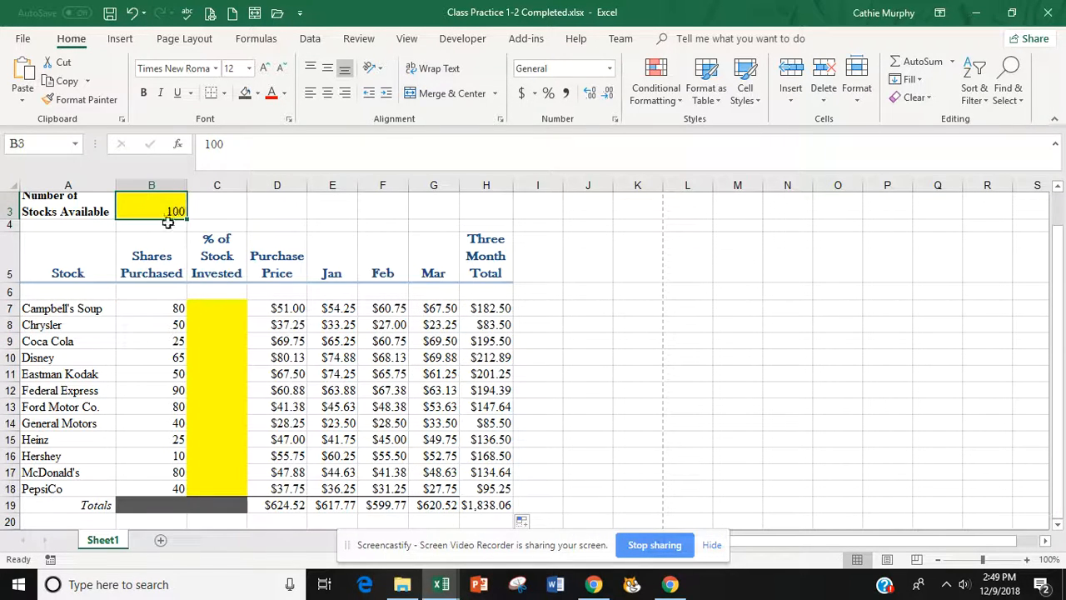
pyautogui.click(220, 307)
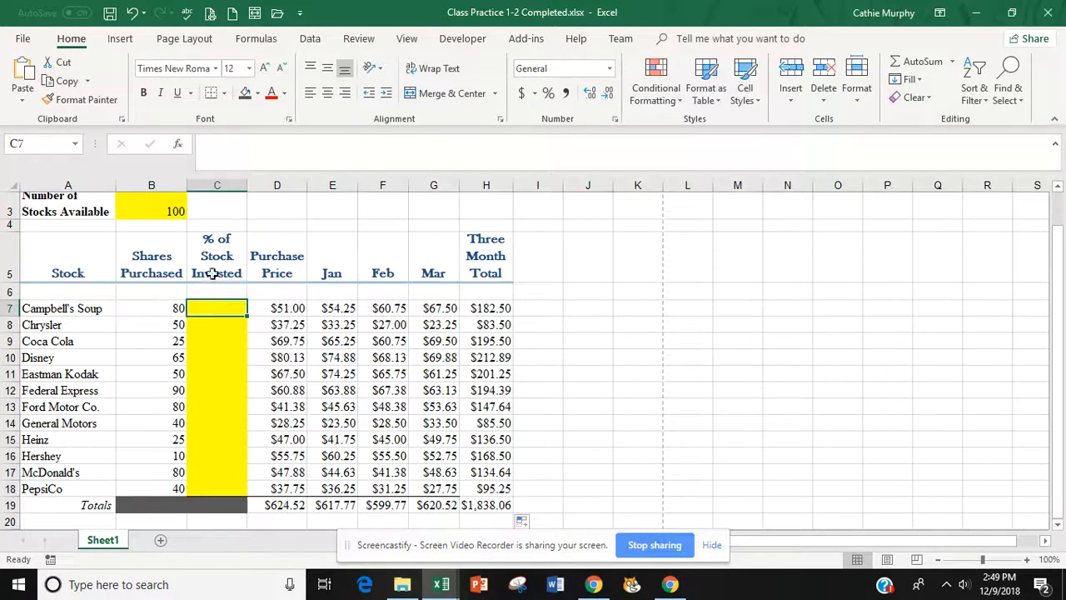
pyautogui.click(169, 310)
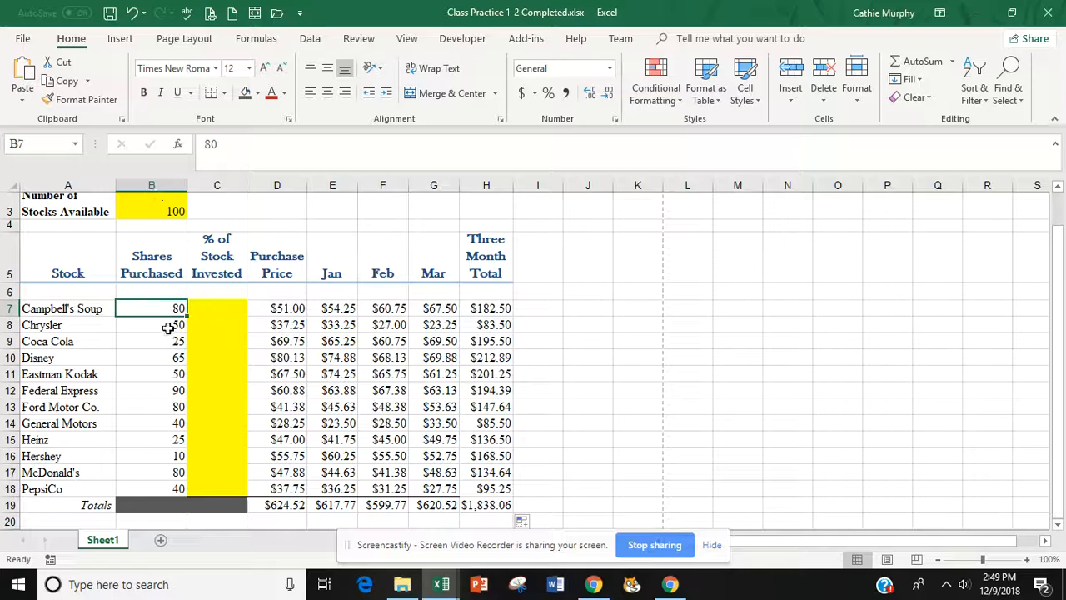
pyautogui.click(168, 324)
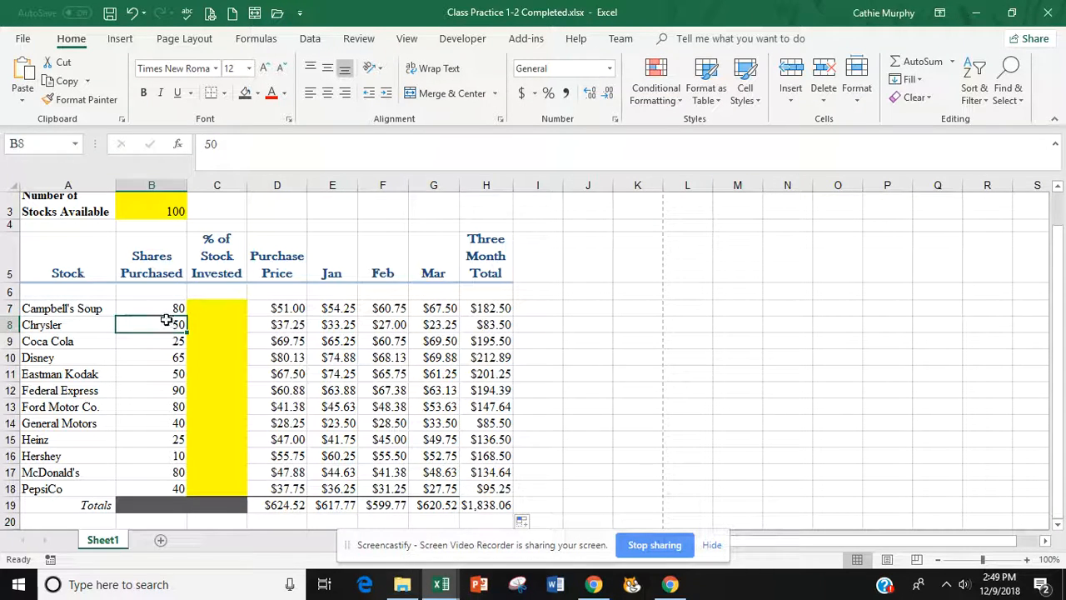
pyautogui.click(219, 307)
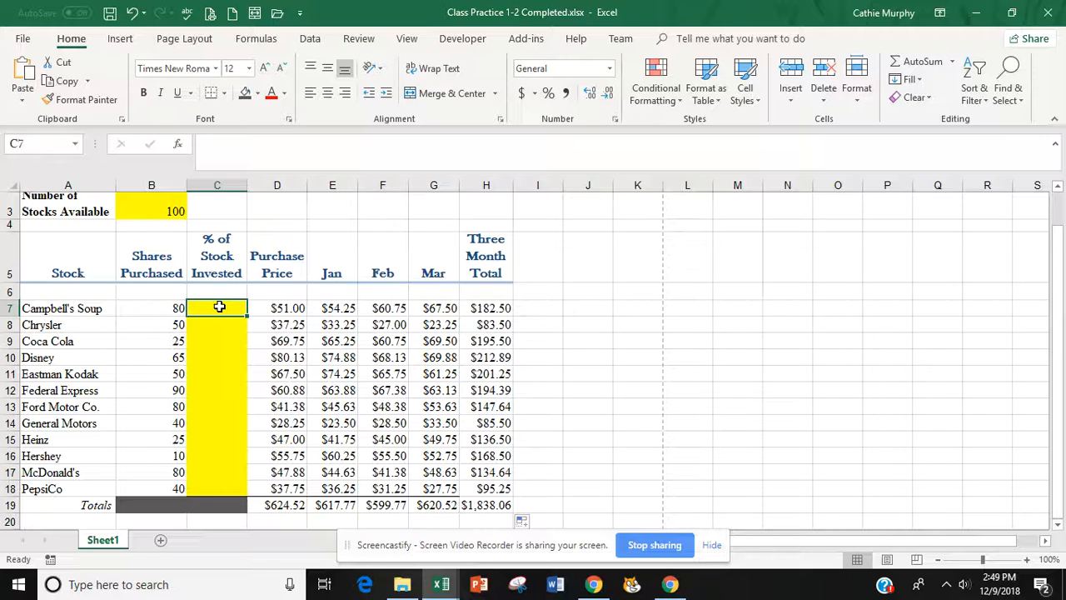
# - Build the formula =B7/$B$3 in C7, locking B3 as an absolute reference
pyautogui.write('=')
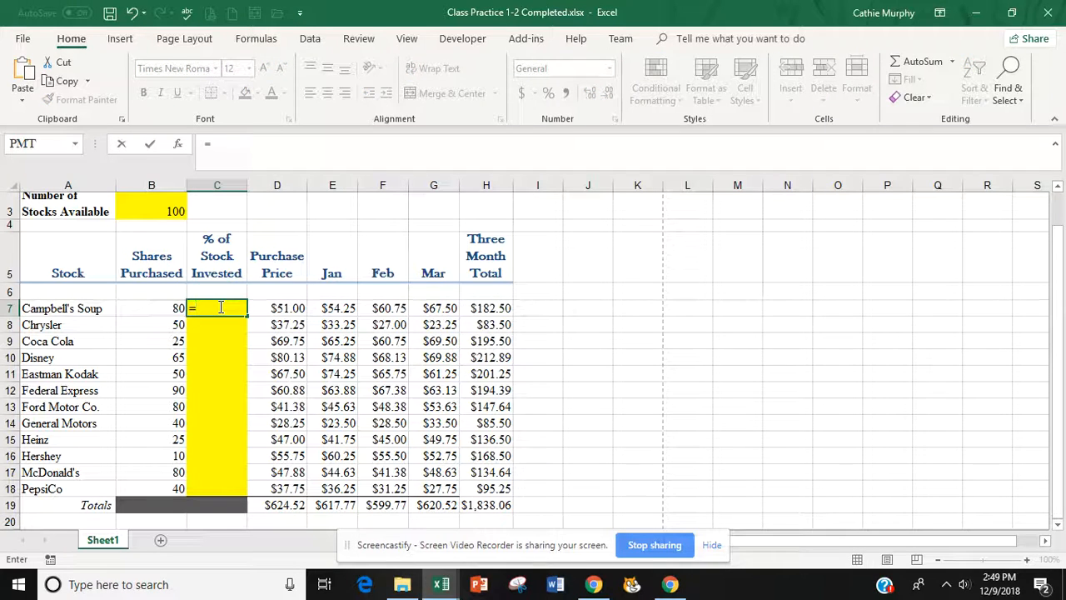
pyautogui.click(161, 311)
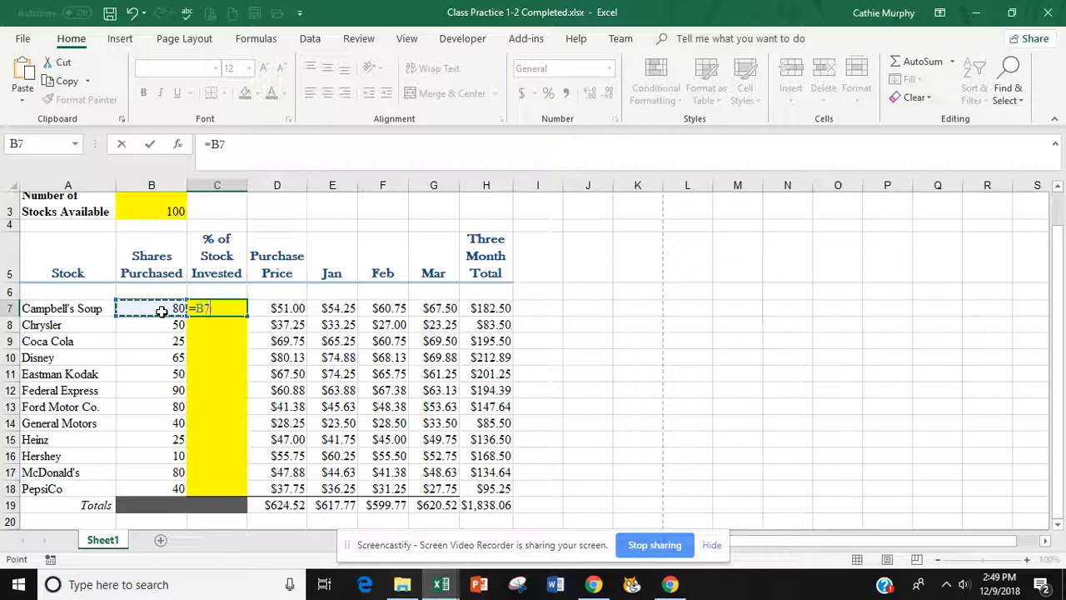
pyautogui.write('//')
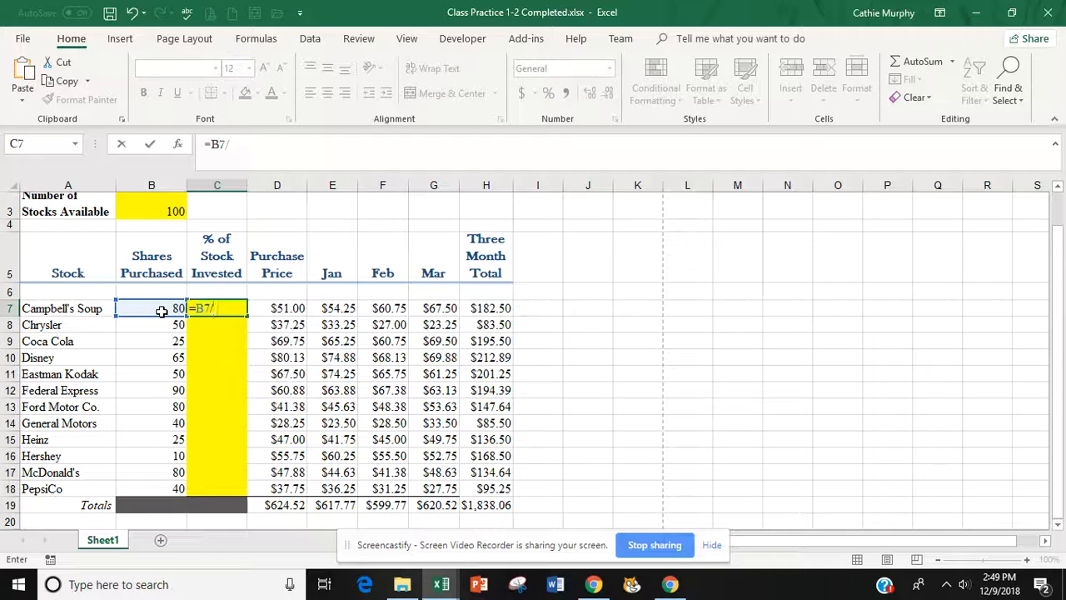
pyautogui.click(169, 212)
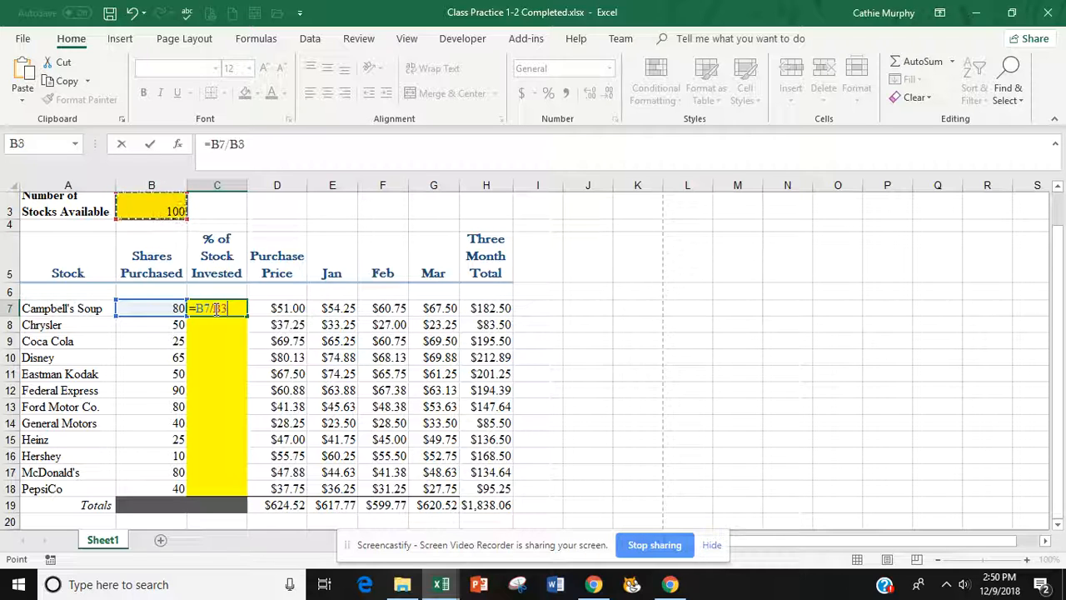
pyautogui.click(216, 309)
pyautogui.write('$')
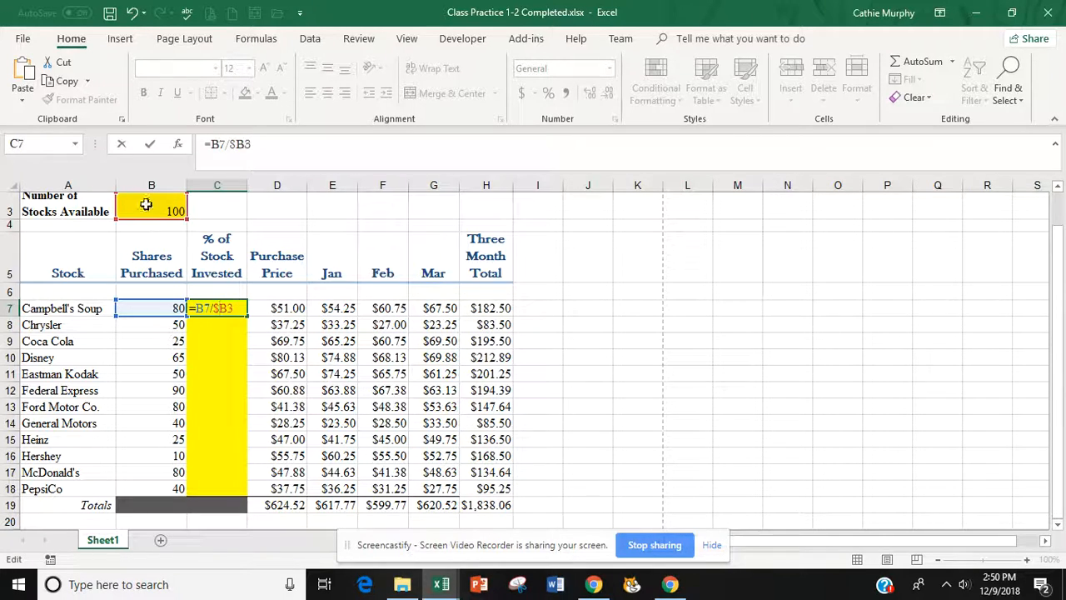
pyautogui.click(229, 310)
pyautogui.write('$')
# - Commit C7, apply Percent Style and fill to C18, then undo the fill and entry
pyautogui.press('Return')
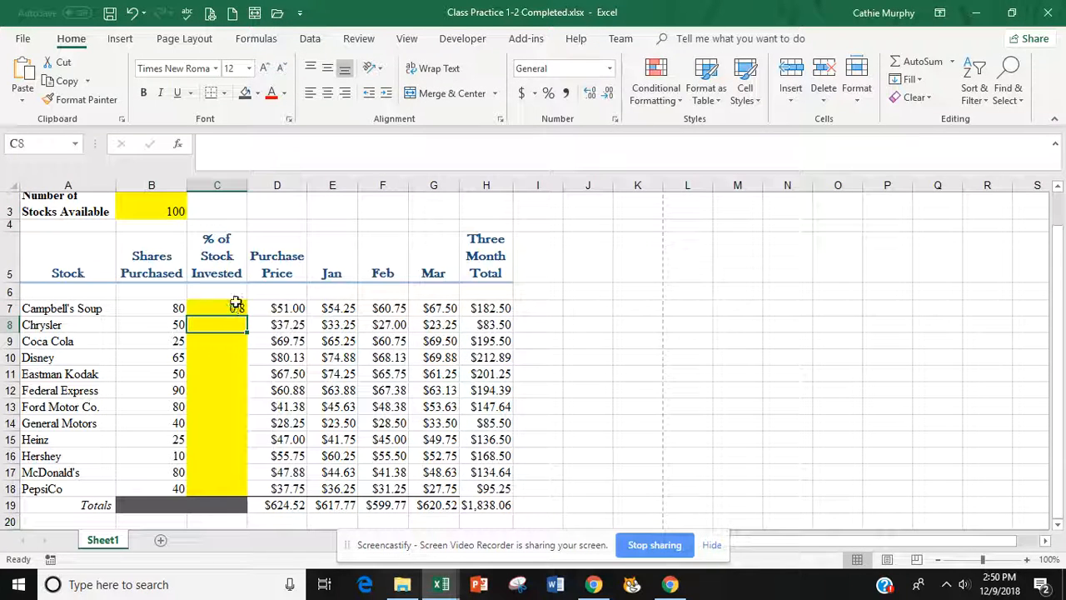
pyautogui.click(236, 308)
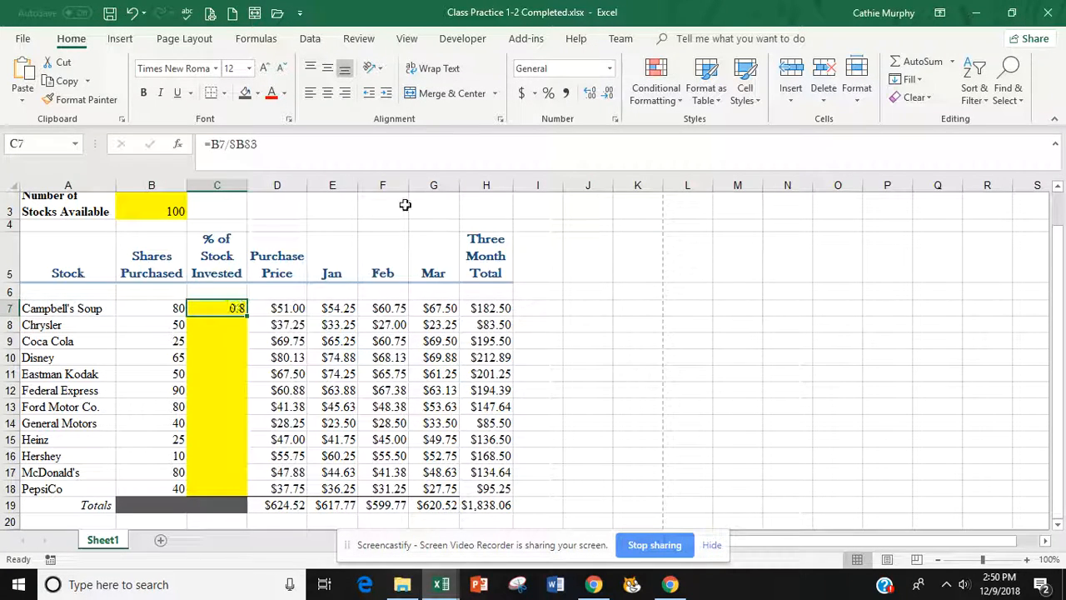
pyautogui.click(549, 94)
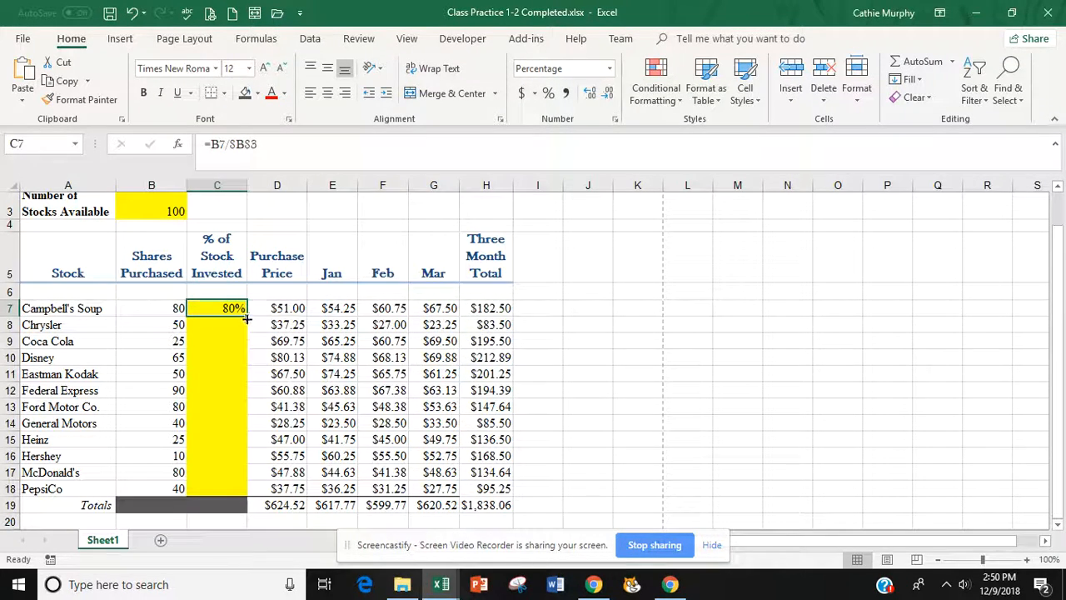
pyautogui.moveTo(247, 319); pyautogui.dragTo(240, 493)
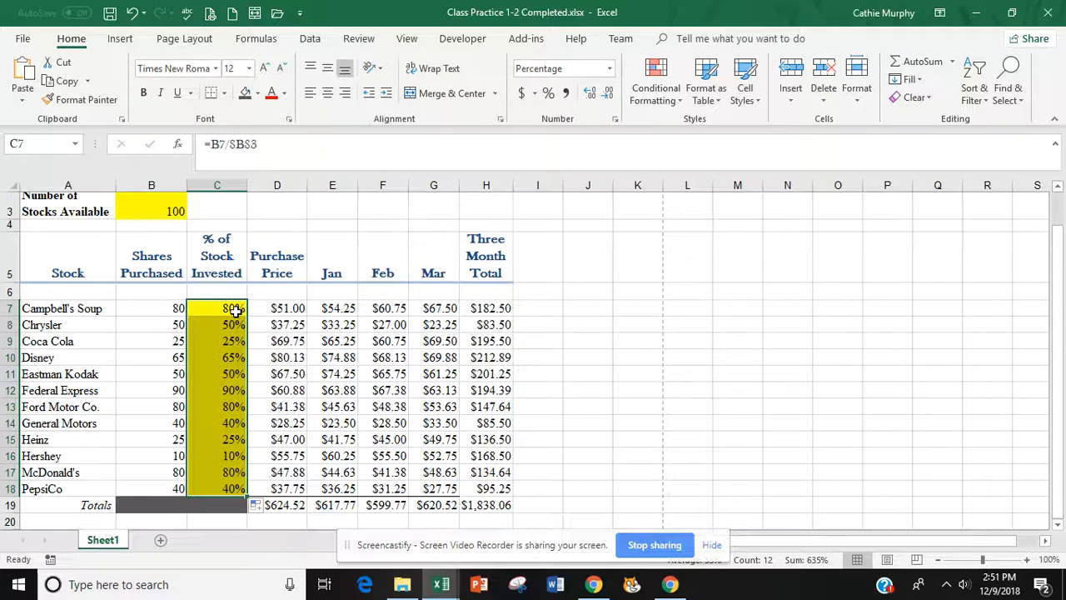
pyautogui.hotkey('ctrl', 'z')
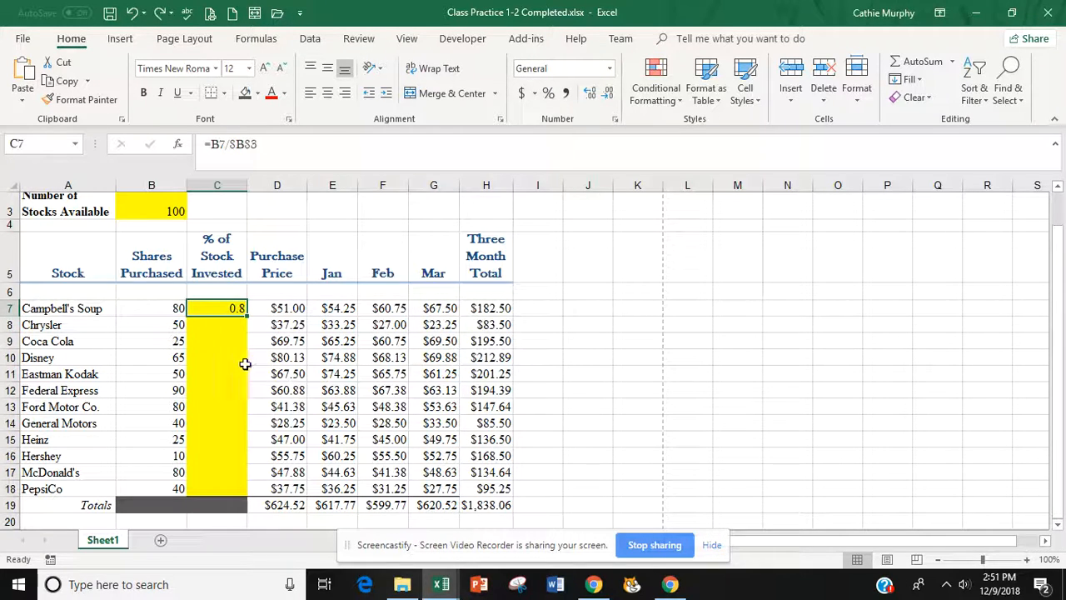
pyautogui.hotkey('ctrl', 'z')
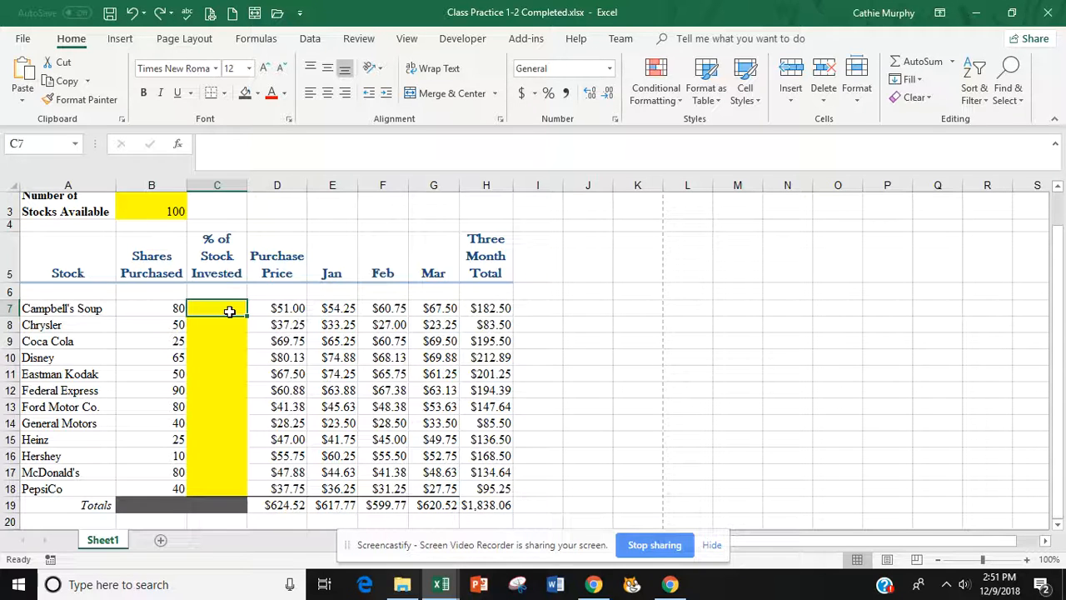
# - Enter =B7/B3 in C7 and fill it down to C18
pyautogui.write('=')
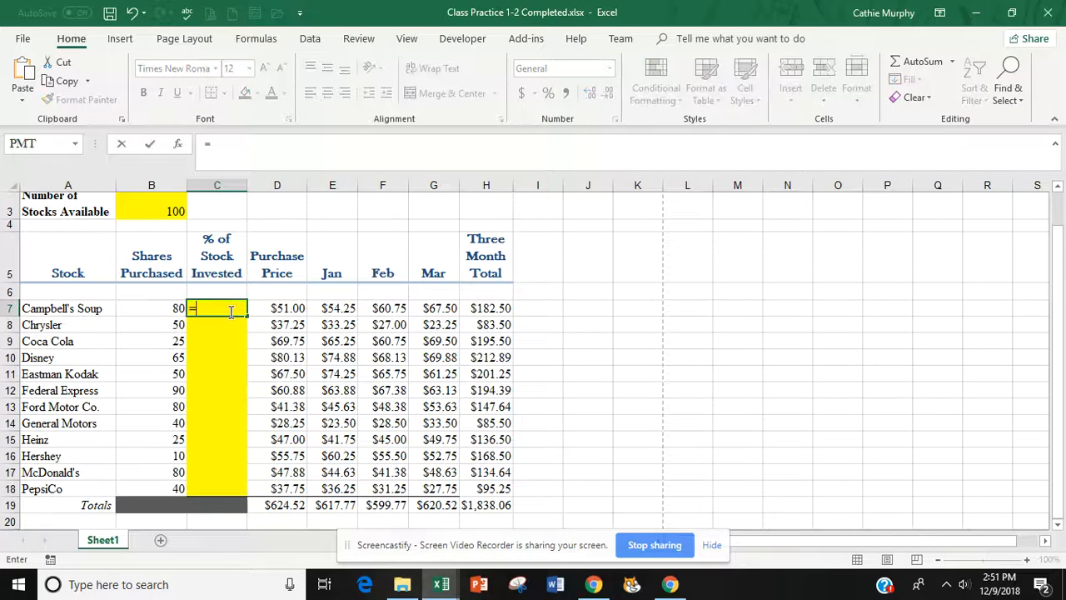
pyautogui.click(169, 308)
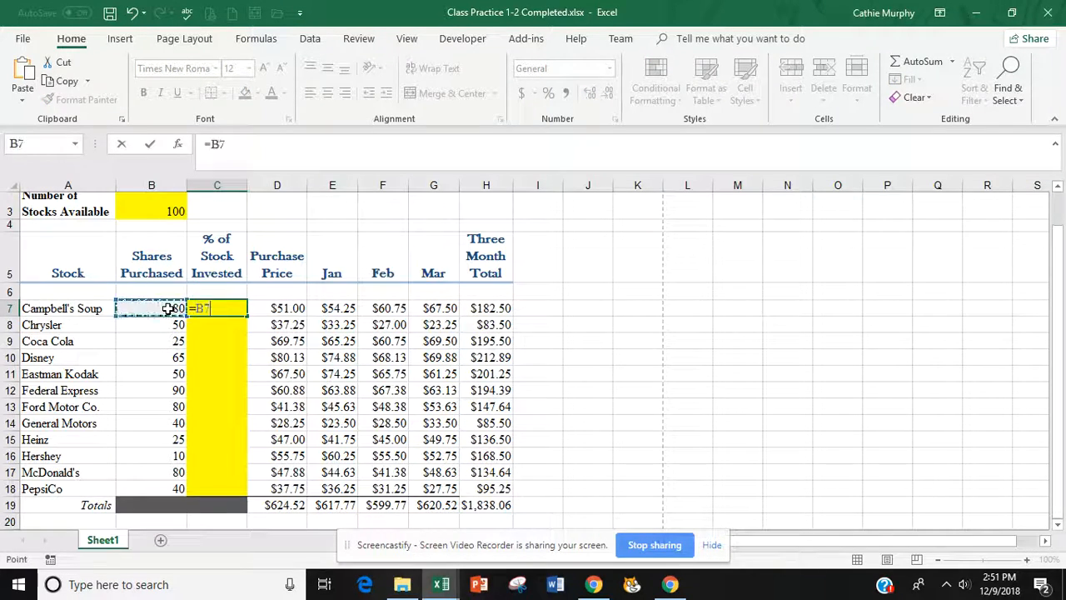
pyautogui.write('/')
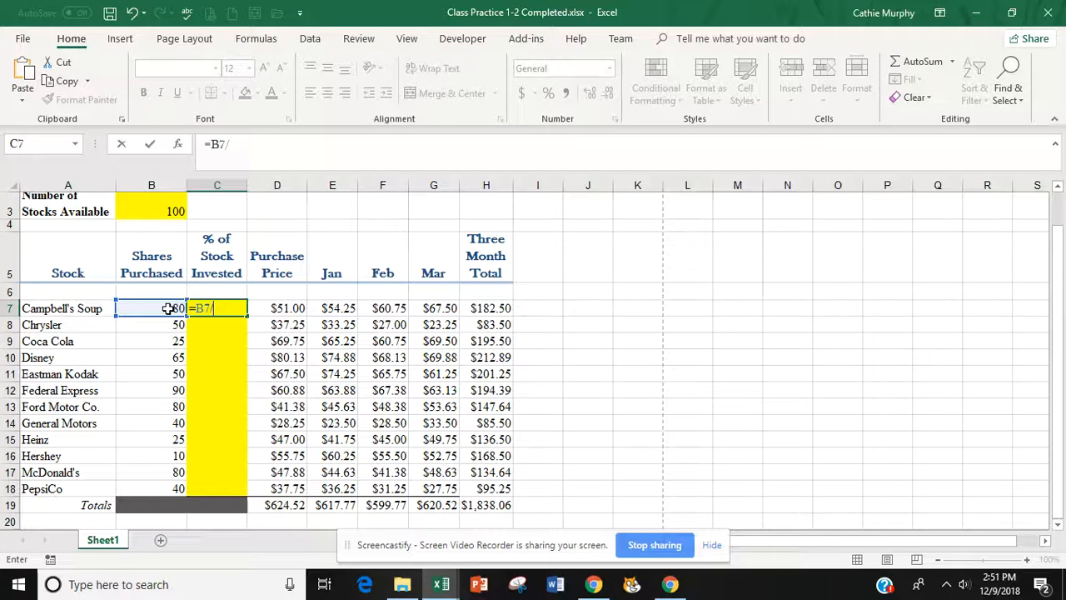
pyautogui.click(151, 208)
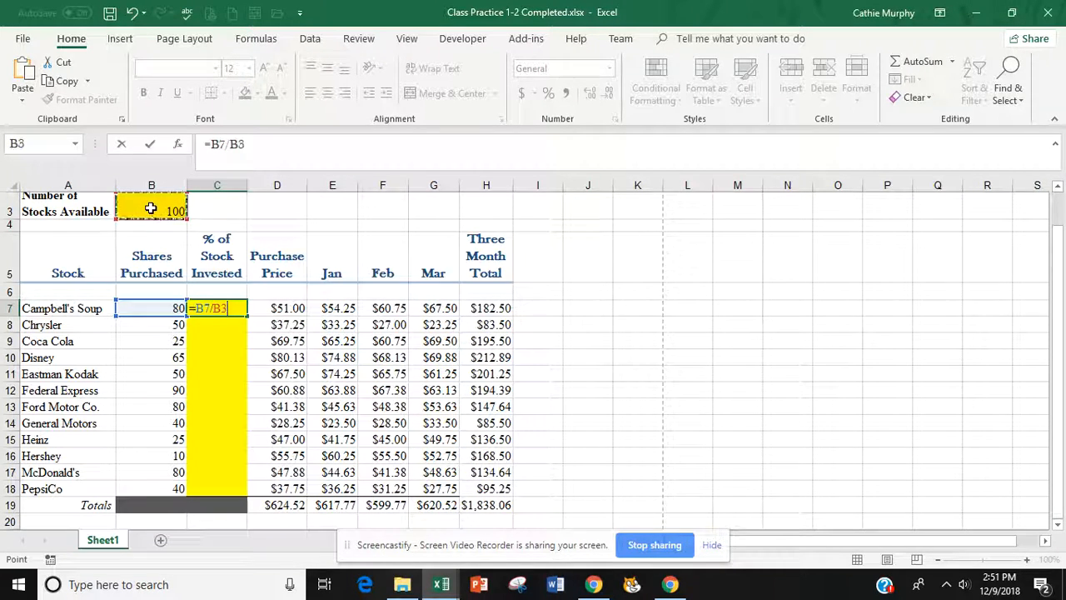
pyautogui.press('Return')
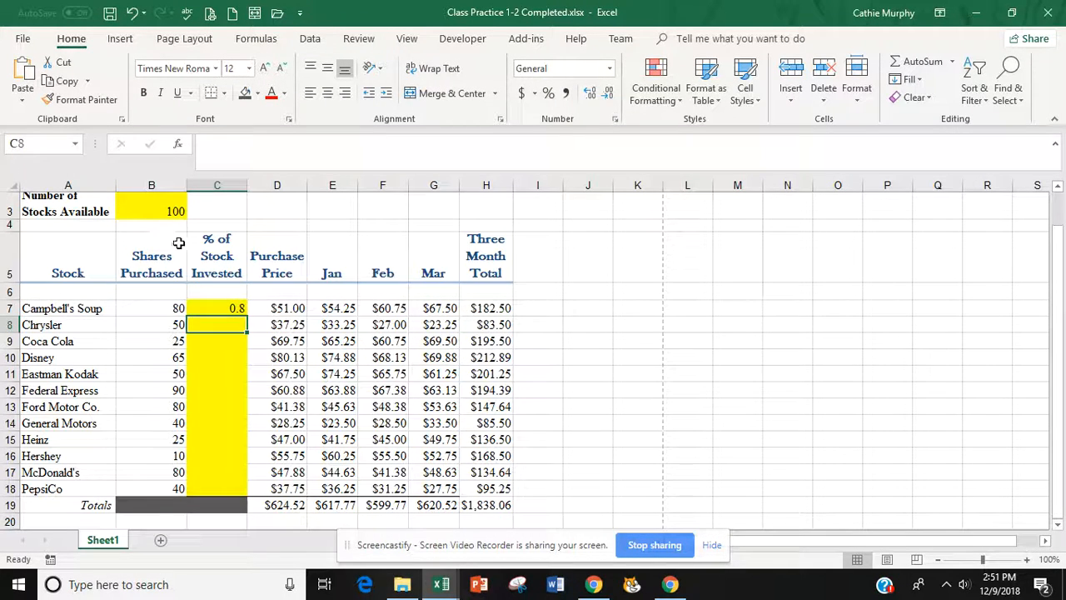
pyautogui.click(226, 308)
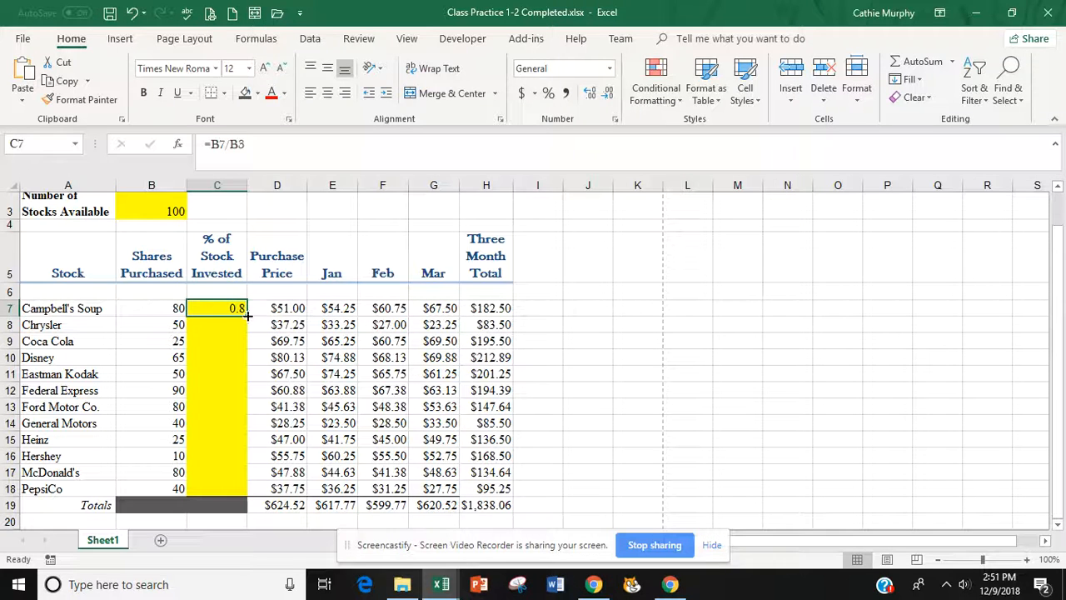
pyautogui.moveTo(247, 316); pyautogui.dragTo(247, 493)
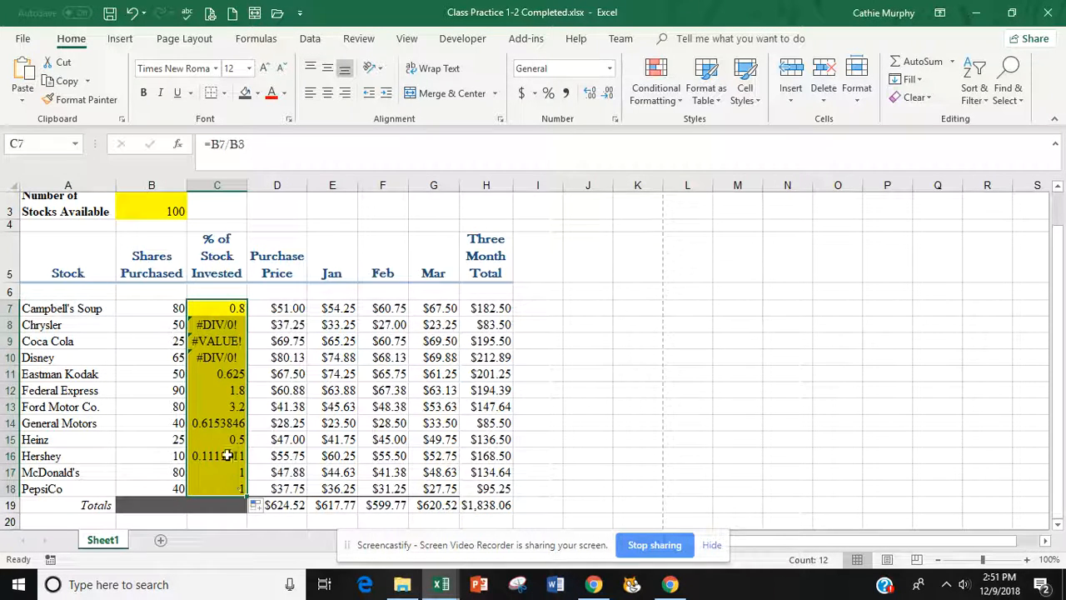
pyautogui.click(211, 325)
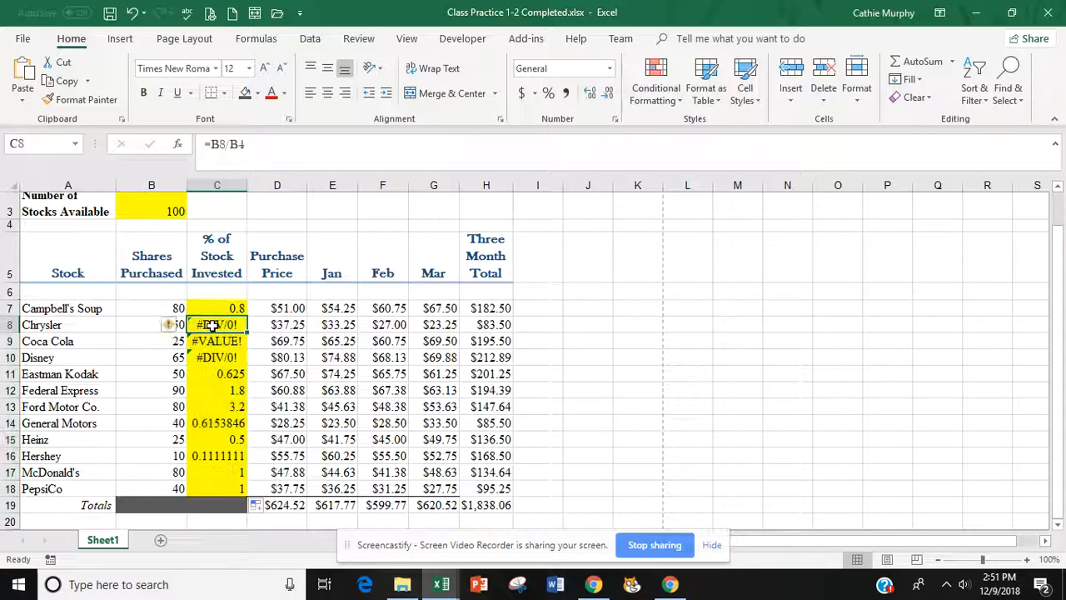
pyautogui.click(215, 310)
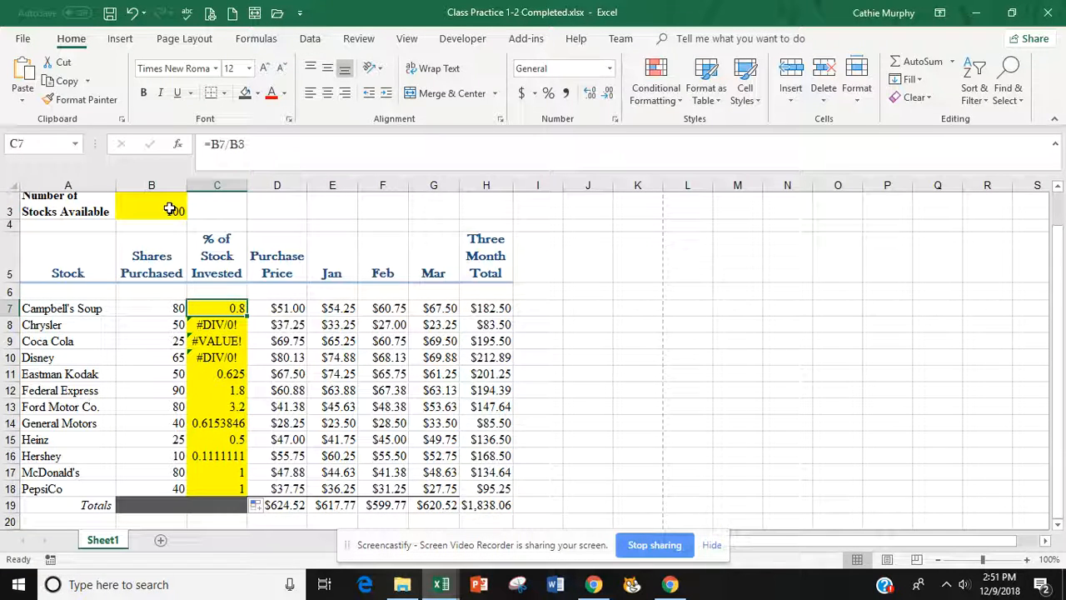
pyautogui.click(225, 328)
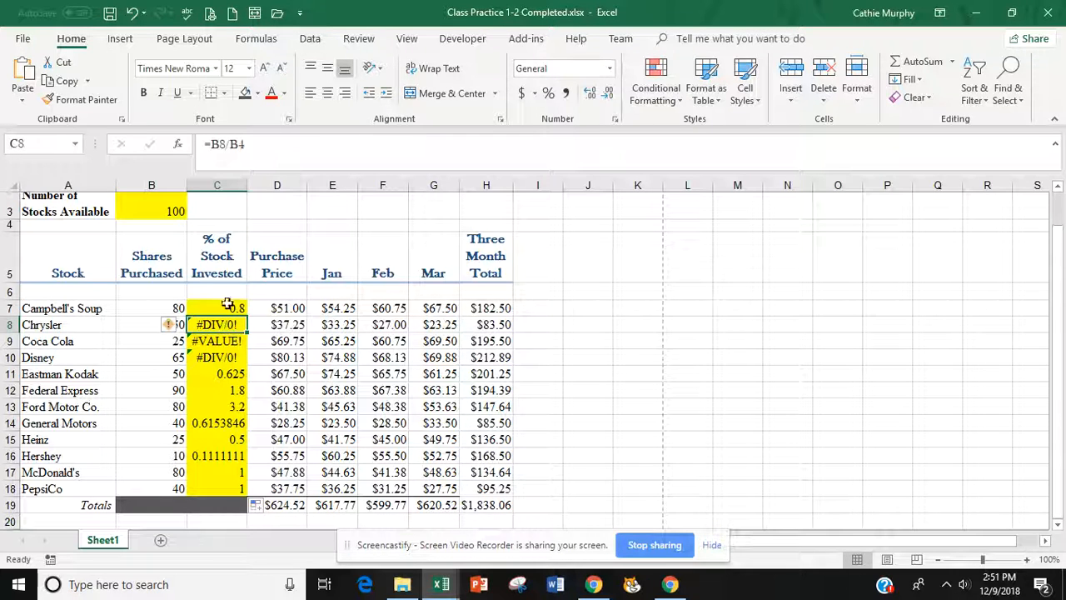
pyautogui.click(255, 147)
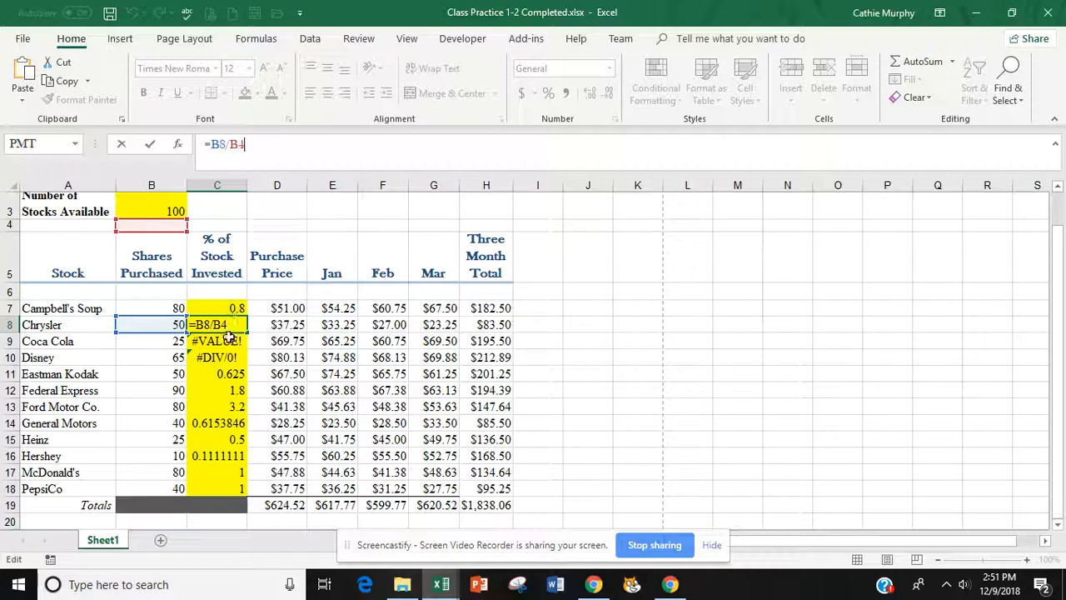
pyautogui.press('Return')
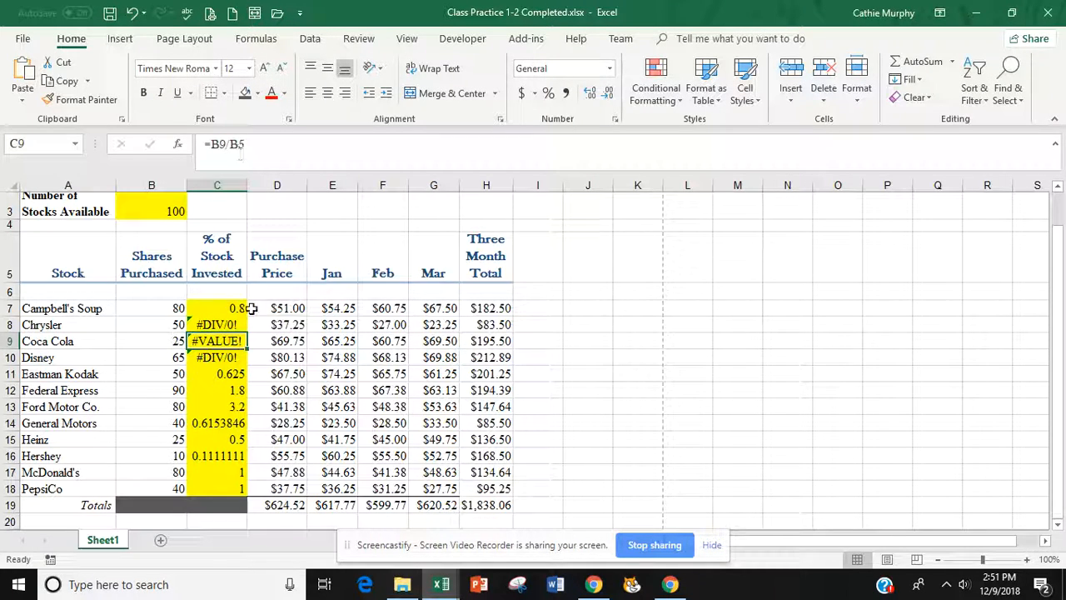
pyautogui.click(249, 308)
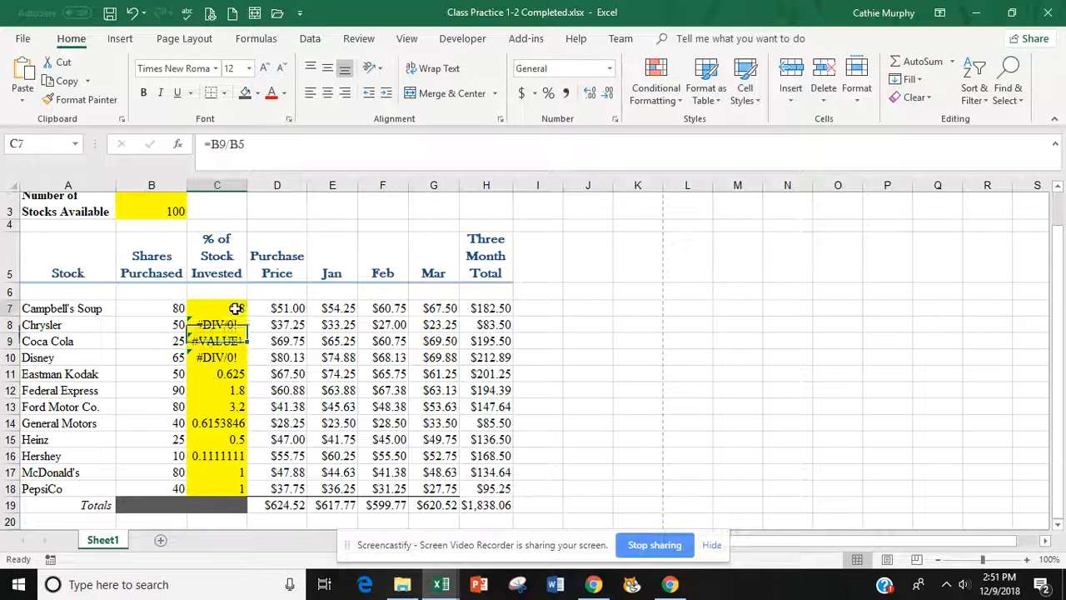
# - Change C7 to =B7/$B$3, fill it down to C18, and apply Percent Style
pyautogui.click(229, 144)
pyautogui.write('$B')
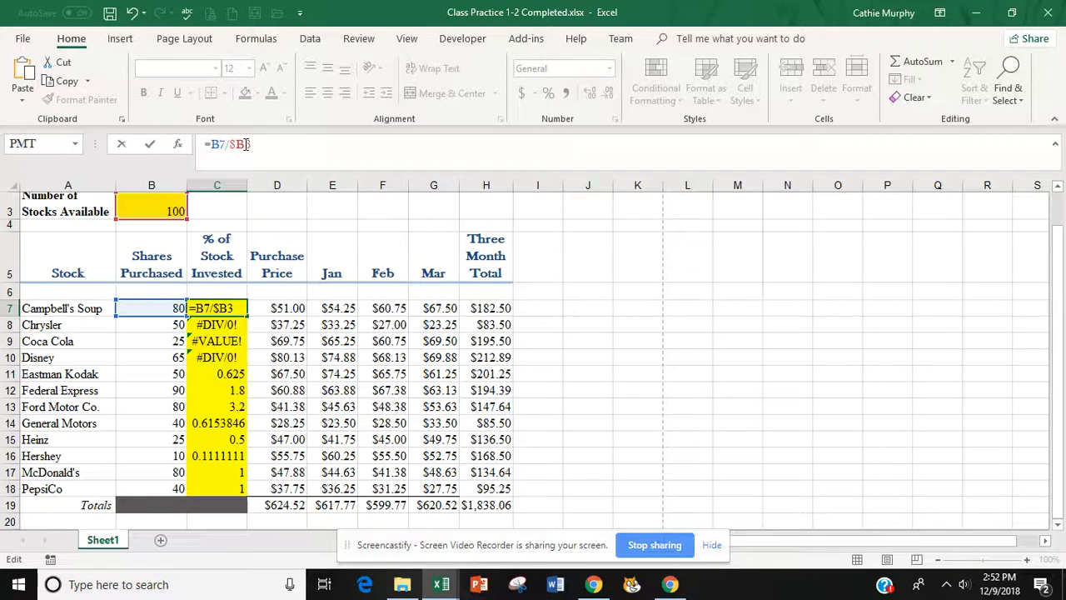
pyautogui.write('$')
pyautogui.press('Return')
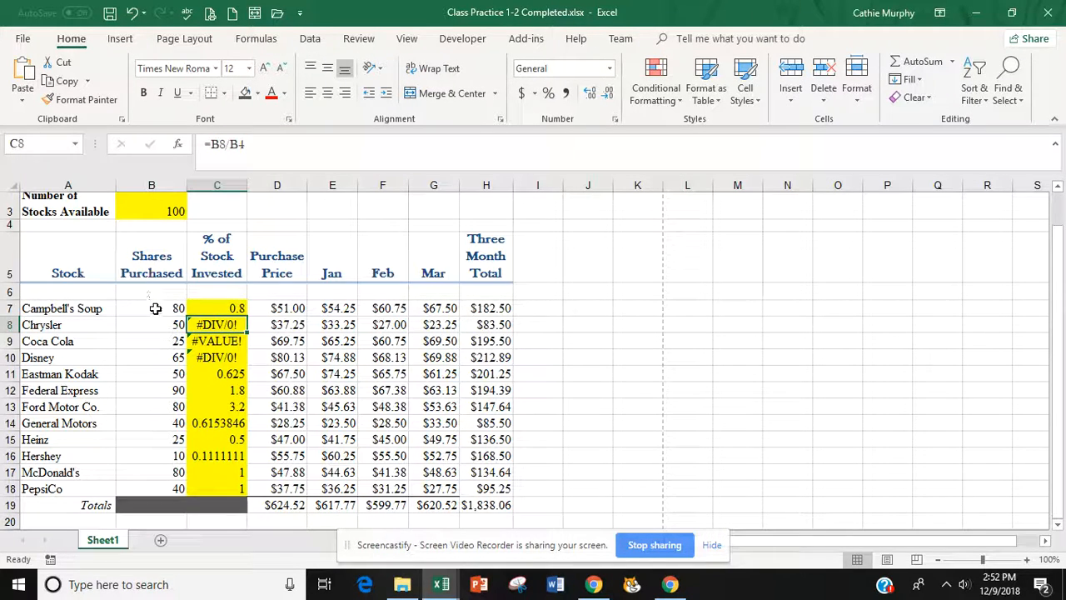
pyautogui.click(235, 308)
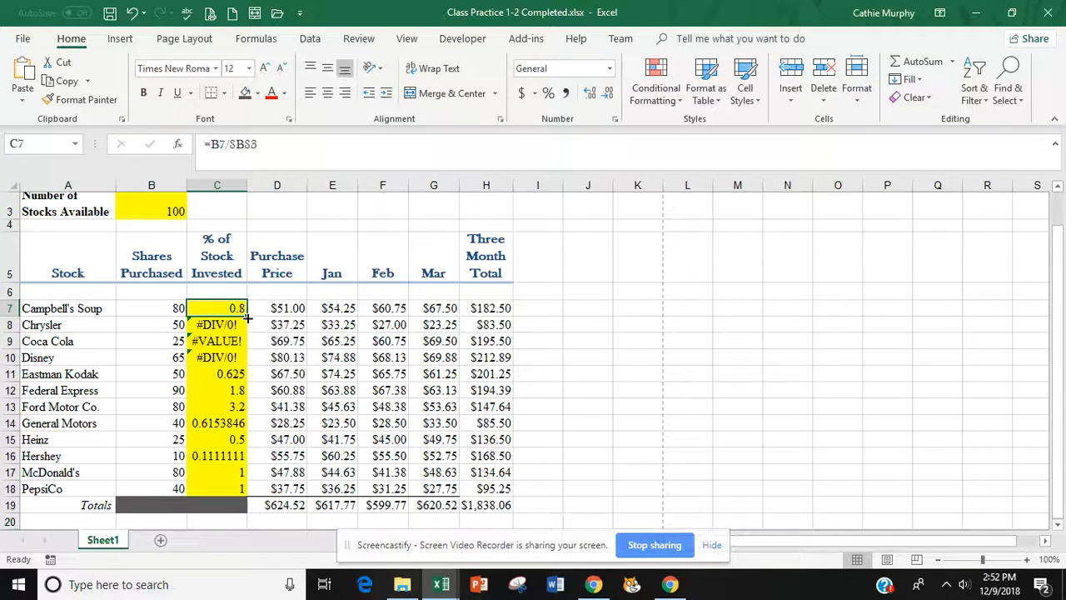
pyautogui.moveTo(247, 315); pyautogui.dragTo(248, 500)
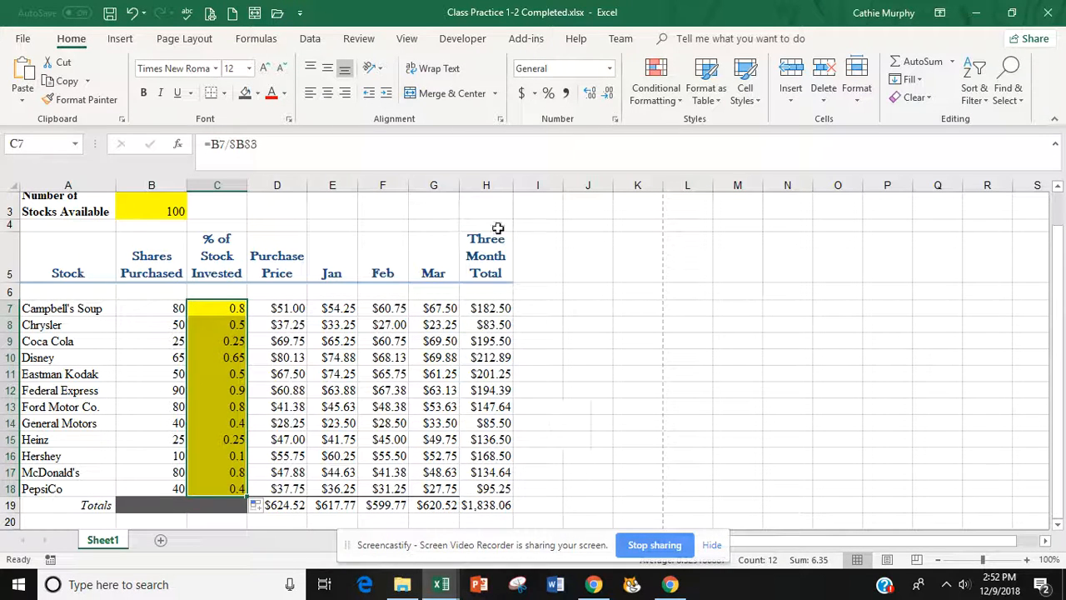
pyautogui.click(548, 94)
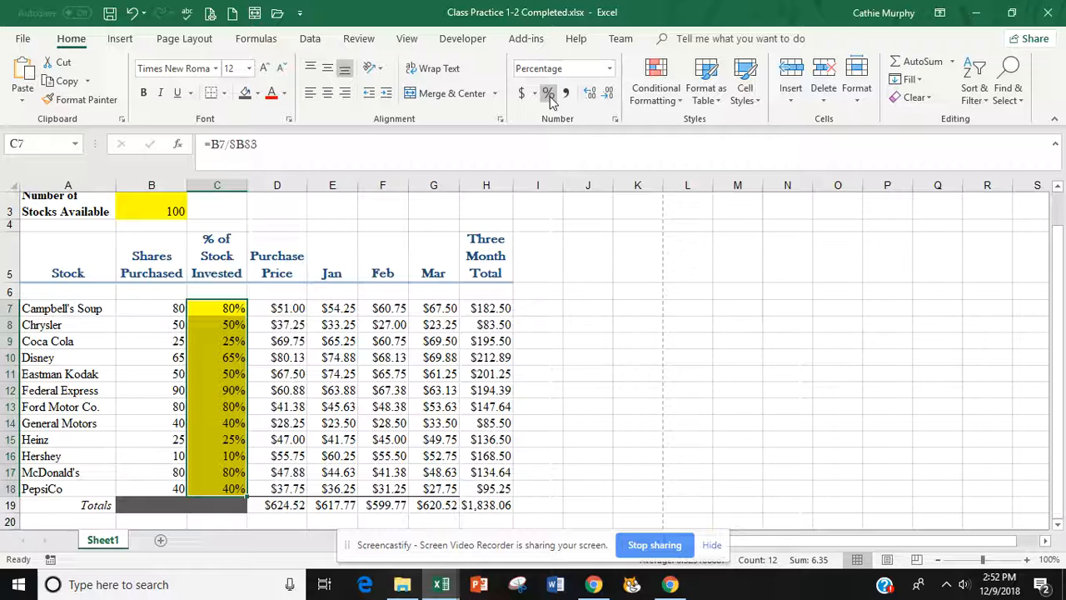
pyautogui.click(575, 359)
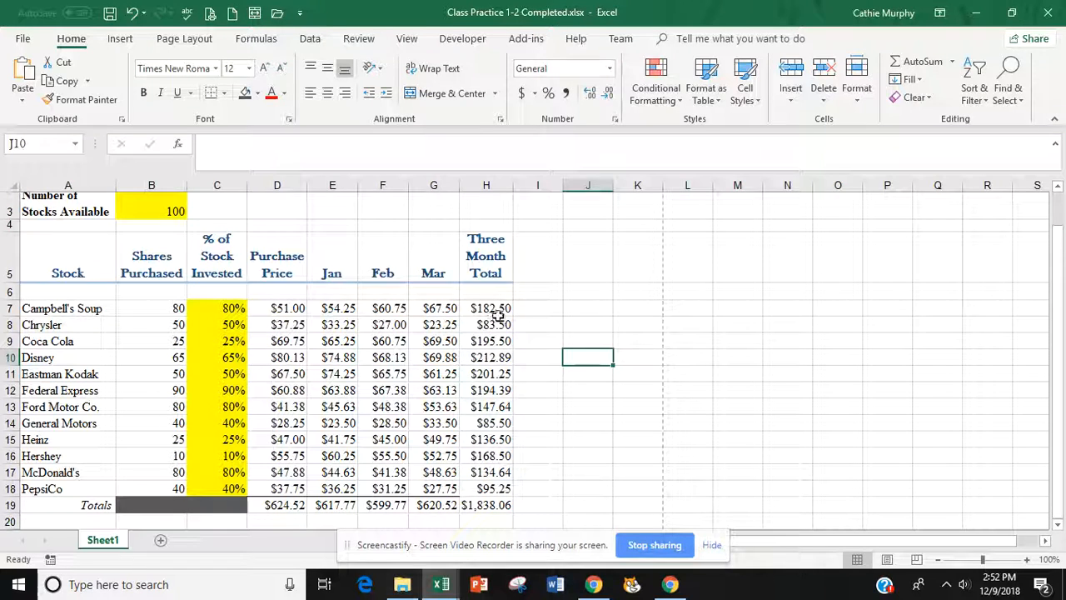
# - Apply purple gradient data bars to the Jan–Mar values in E7:G18
pyautogui.click(333, 273)
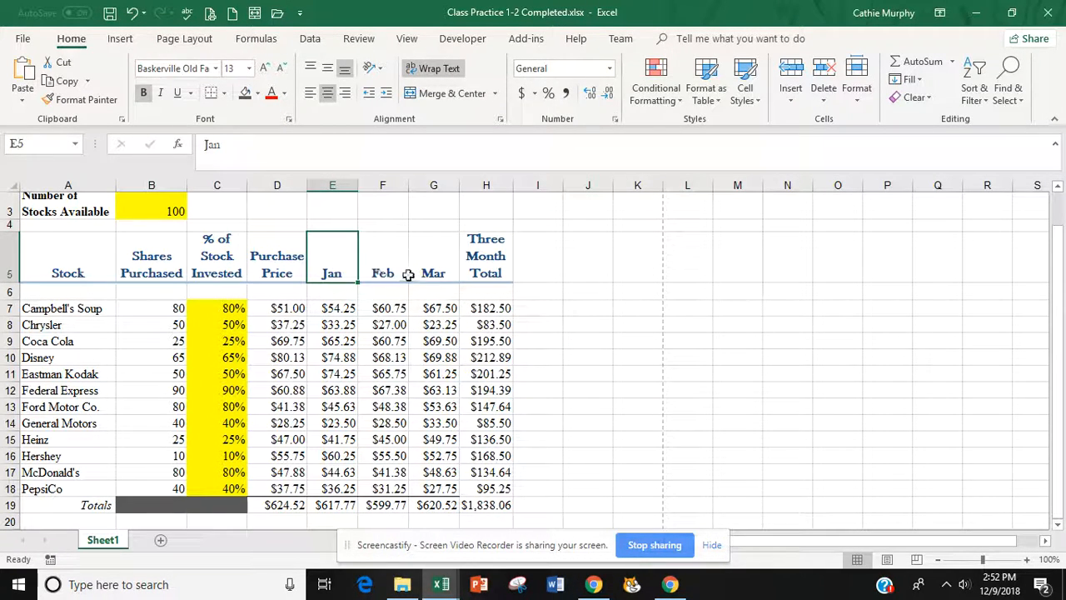
pyautogui.click(328, 308)
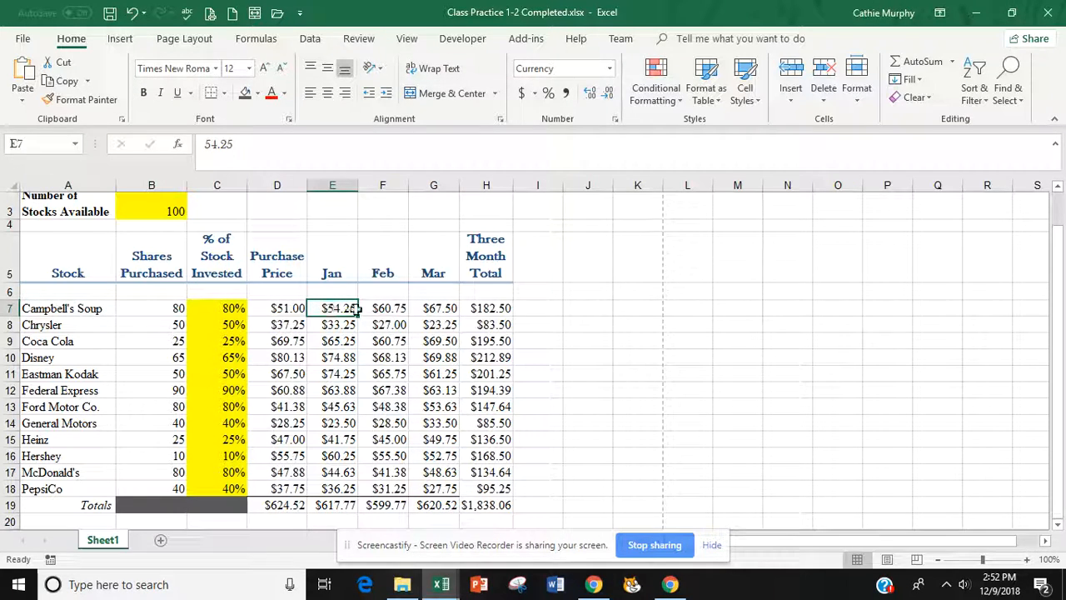
pyautogui.moveTo(354, 310); pyautogui.dragTo(432, 489)
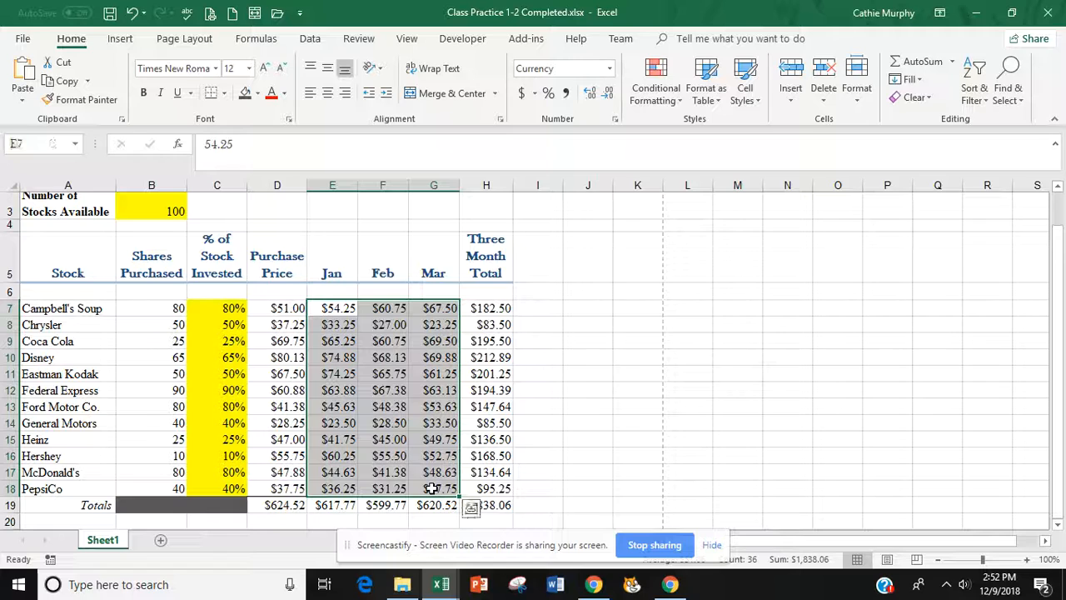
pyautogui.click(326, 309)
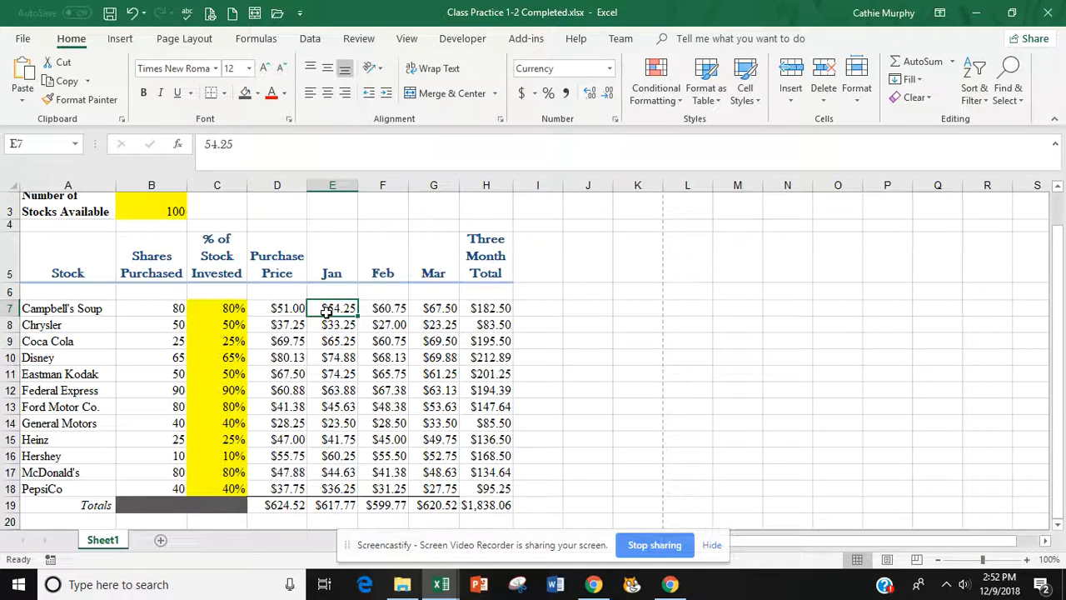
pyautogui.moveTo(327, 309); pyautogui.dragTo(427, 492)
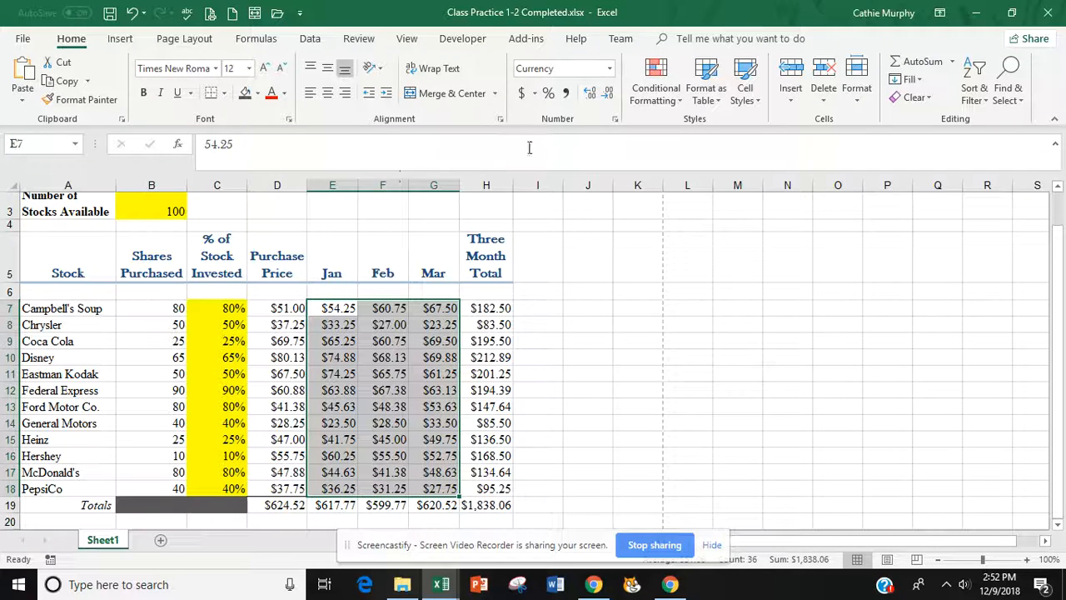
pyautogui.click(680, 102)
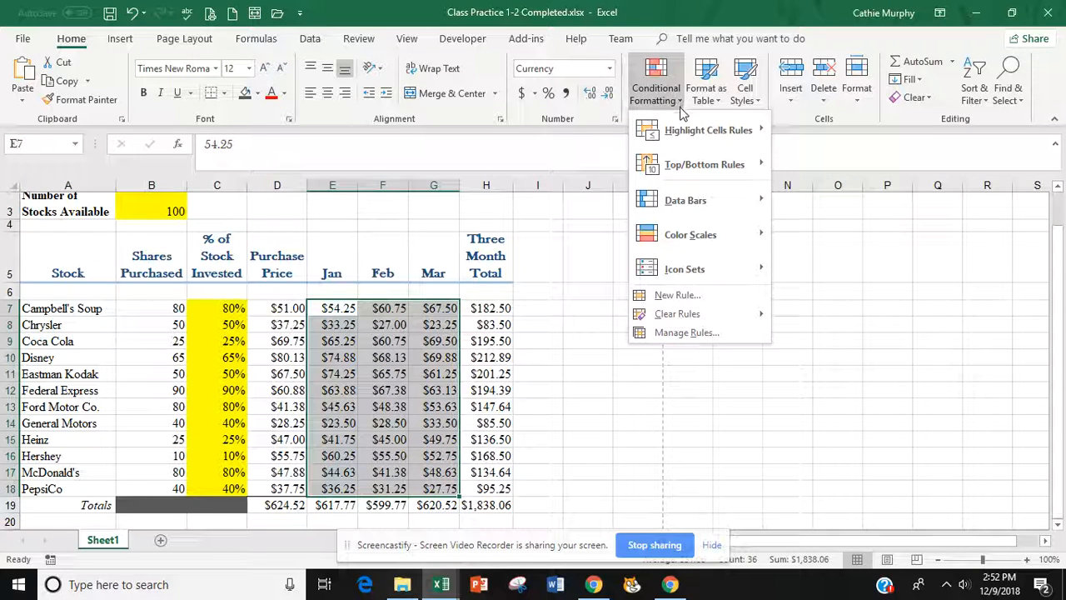
pyautogui.moveTo(675, 210)
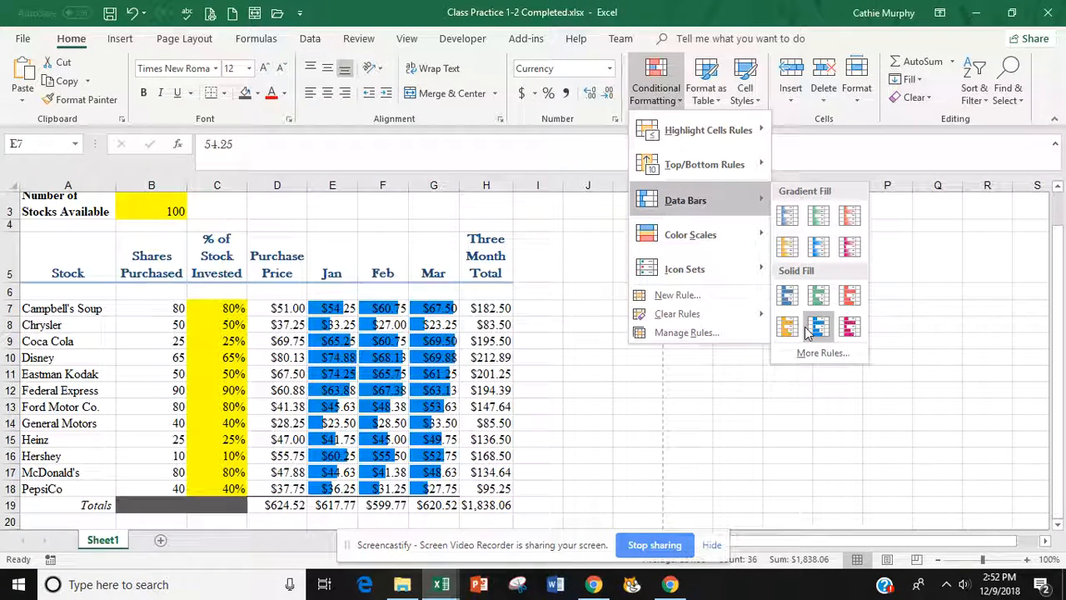
pyautogui.click(849, 246)
pyautogui.click(606, 391)
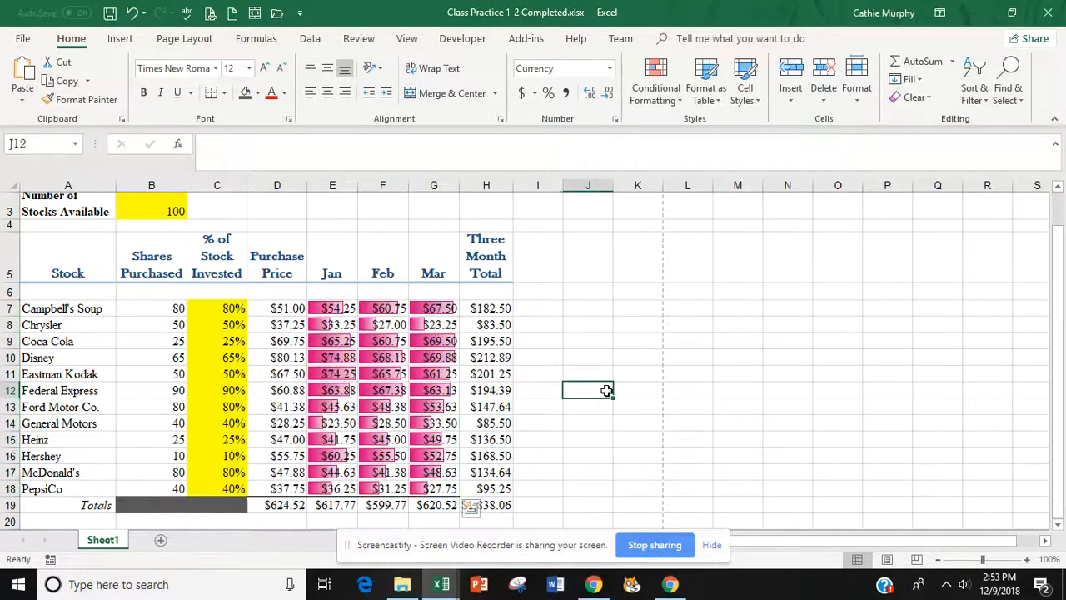
# - Check the January data bar lengths and reselect E7:G18 to review the bars
pyautogui.click(354, 309)
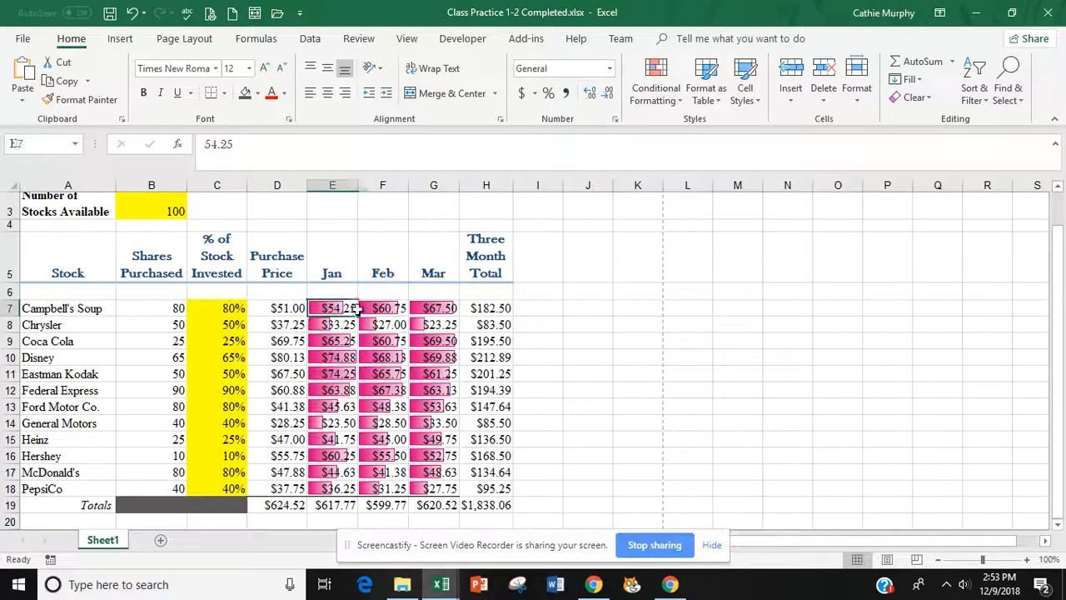
pyautogui.moveTo(354, 308)
pyautogui.mouseDown()
pyautogui.moveTo(389, 305)
pyautogui.moveTo(353, 309)
pyautogui.mouseUp()
pyautogui.click(341, 337)
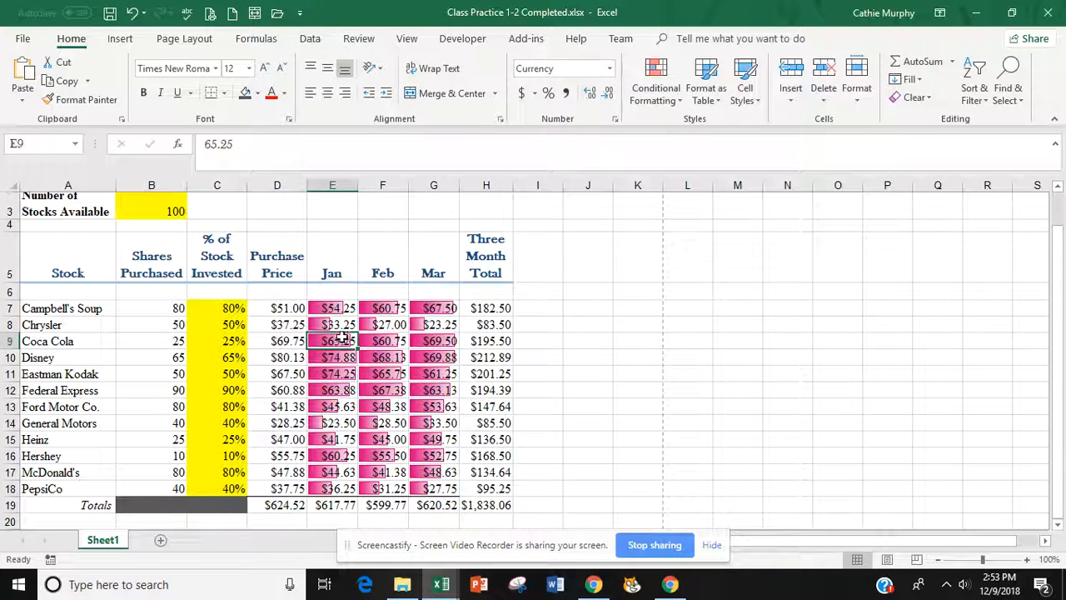
pyautogui.click(330, 307)
pyautogui.click(331, 323)
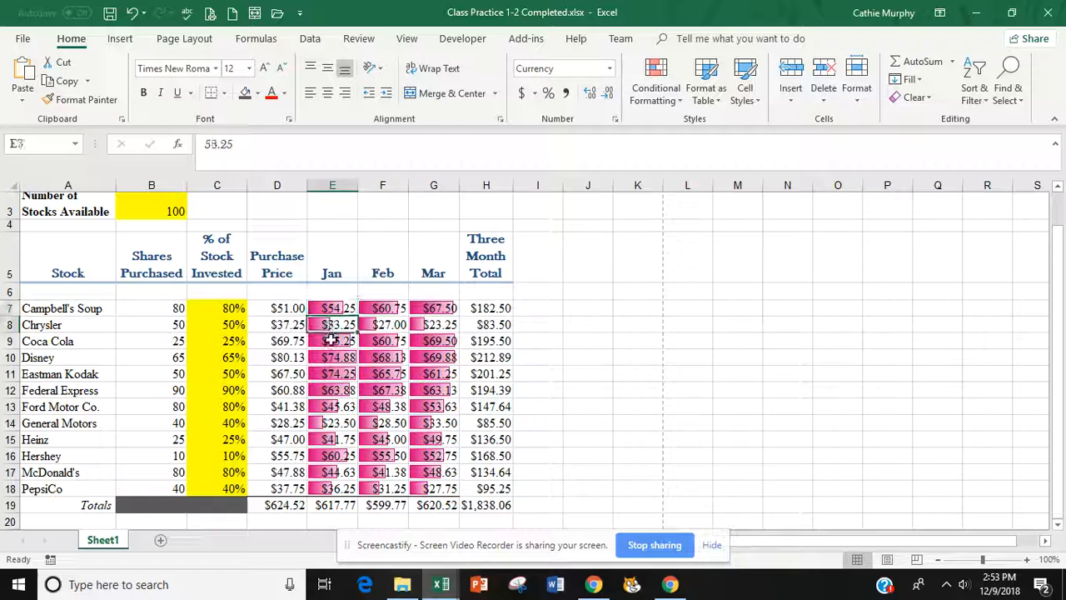
pyautogui.click(331, 342)
pyautogui.click(332, 356)
pyautogui.click(334, 374)
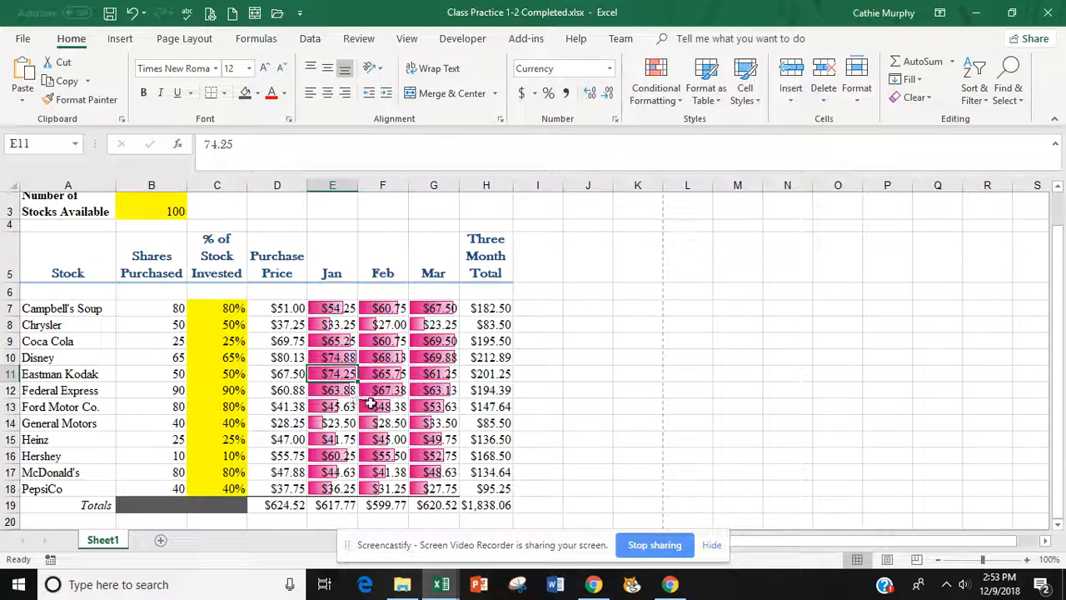
pyautogui.moveTo(319, 310); pyautogui.dragTo(427, 483)
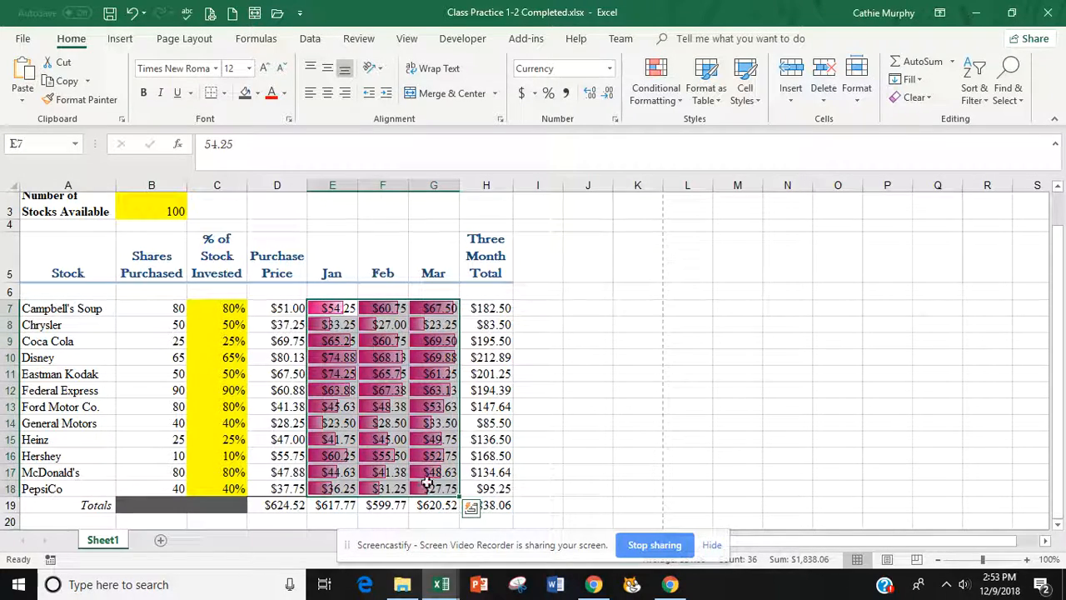
pyautogui.click(540, 301)
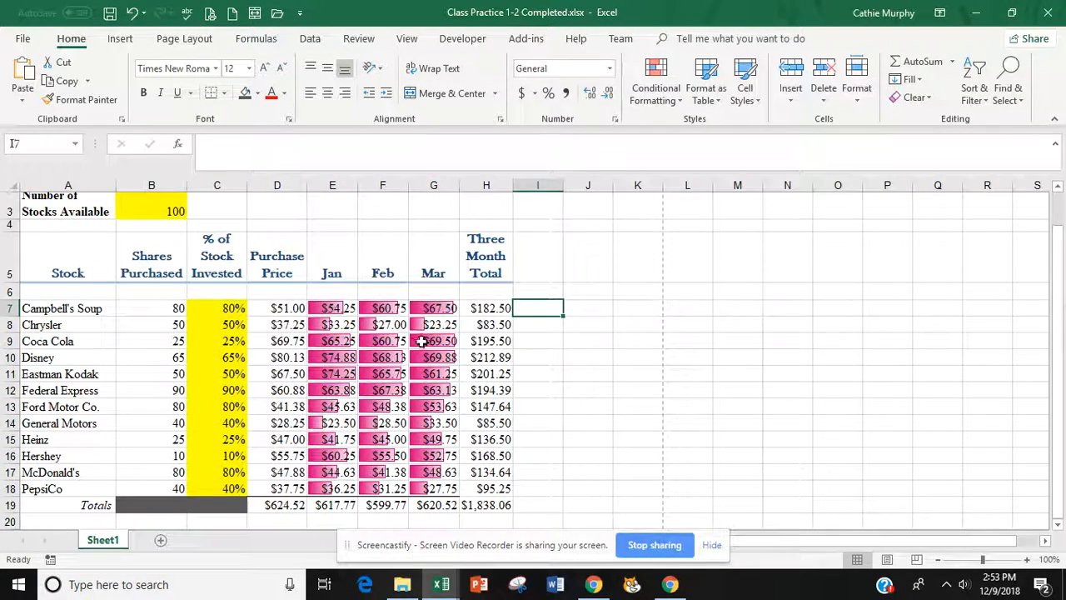
# - Insert a column sparkline in I7 with data range E7:G7 for Campbell's Soup
pyautogui.moveTo(329, 310); pyautogui.dragTo(429, 483)
pyautogui.click(541, 307)
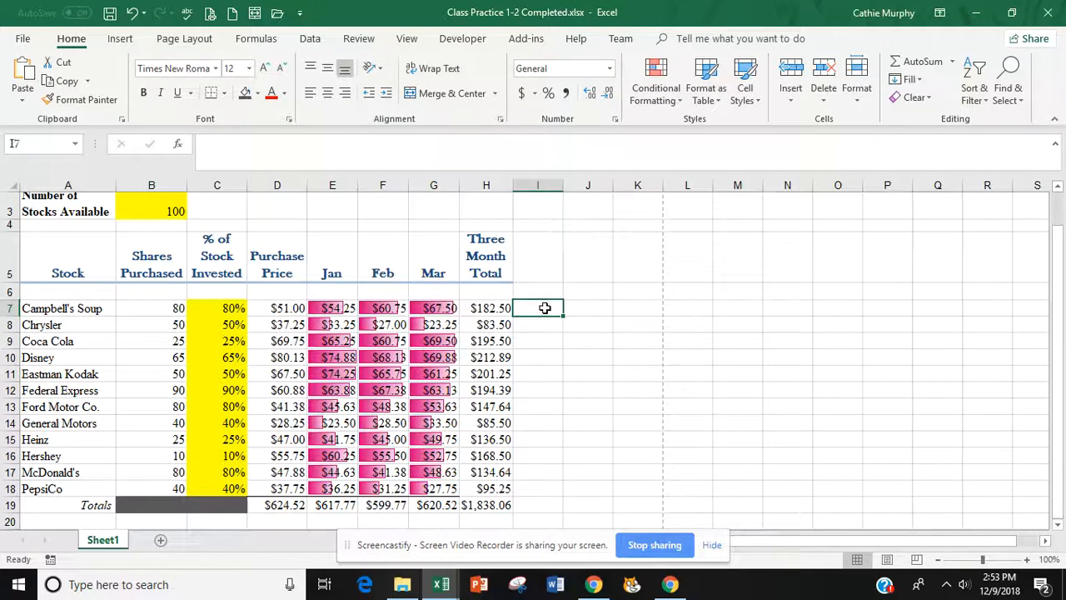
pyautogui.click(120, 39)
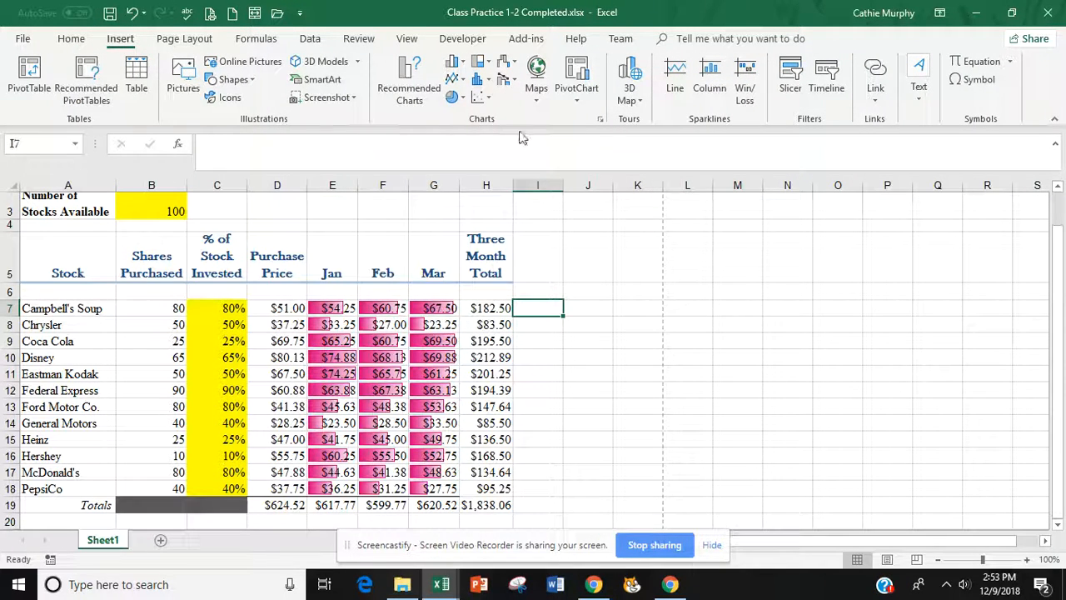
pyautogui.click(713, 80)
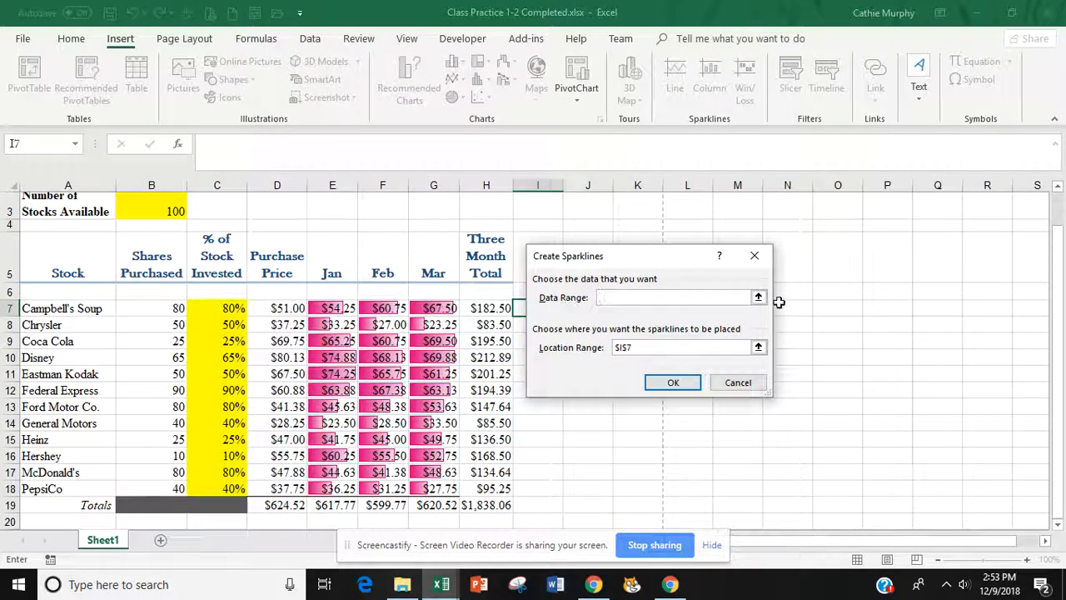
pyautogui.click(758, 298)
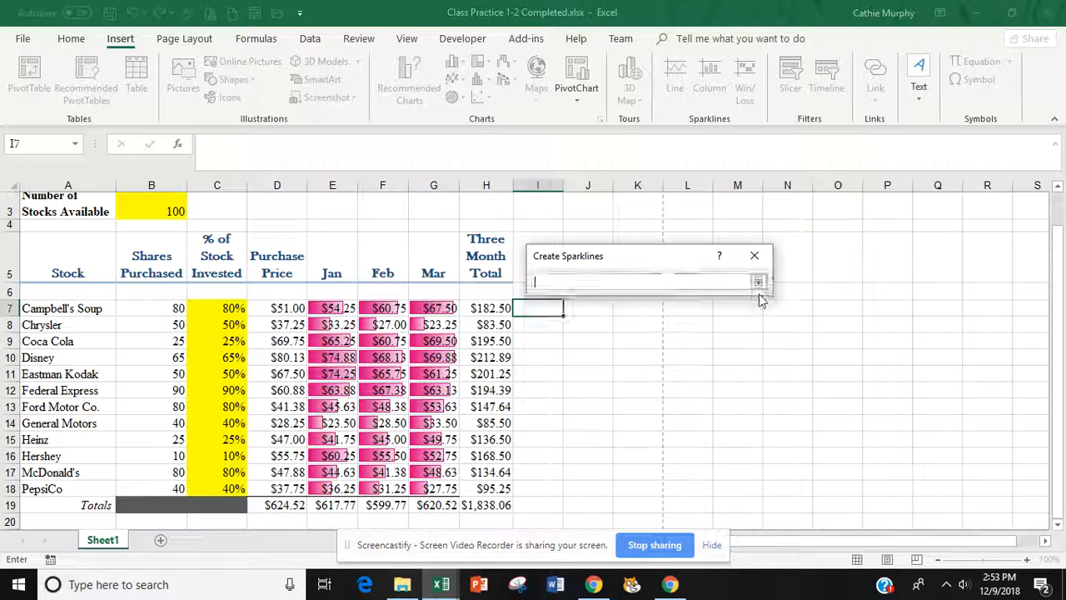
pyautogui.moveTo(313, 308); pyautogui.dragTo(425, 308)
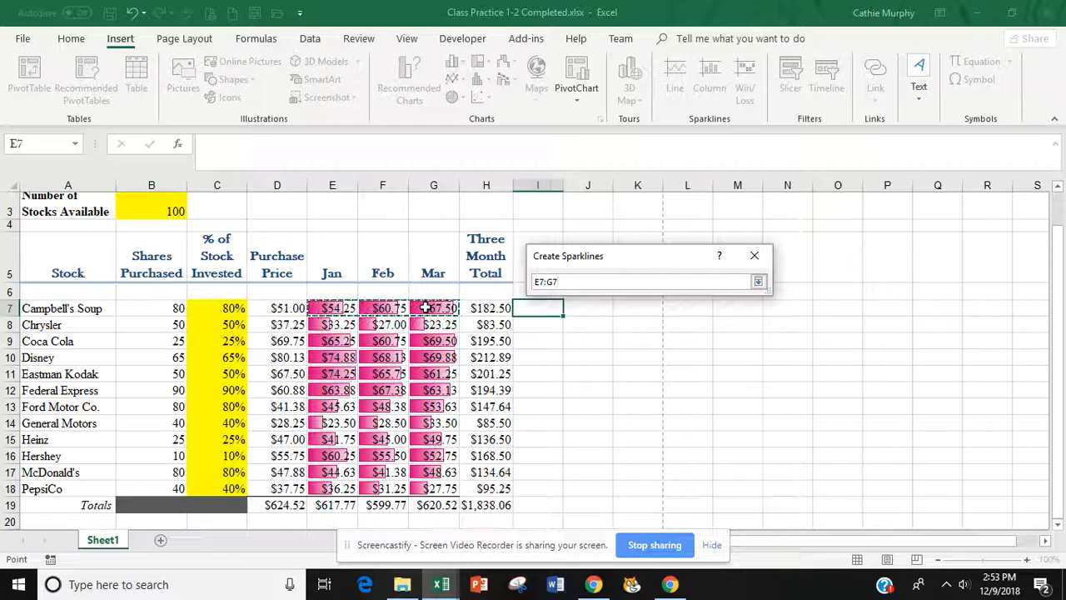
pyautogui.moveTo(425, 309); pyautogui.dragTo(426, 307)
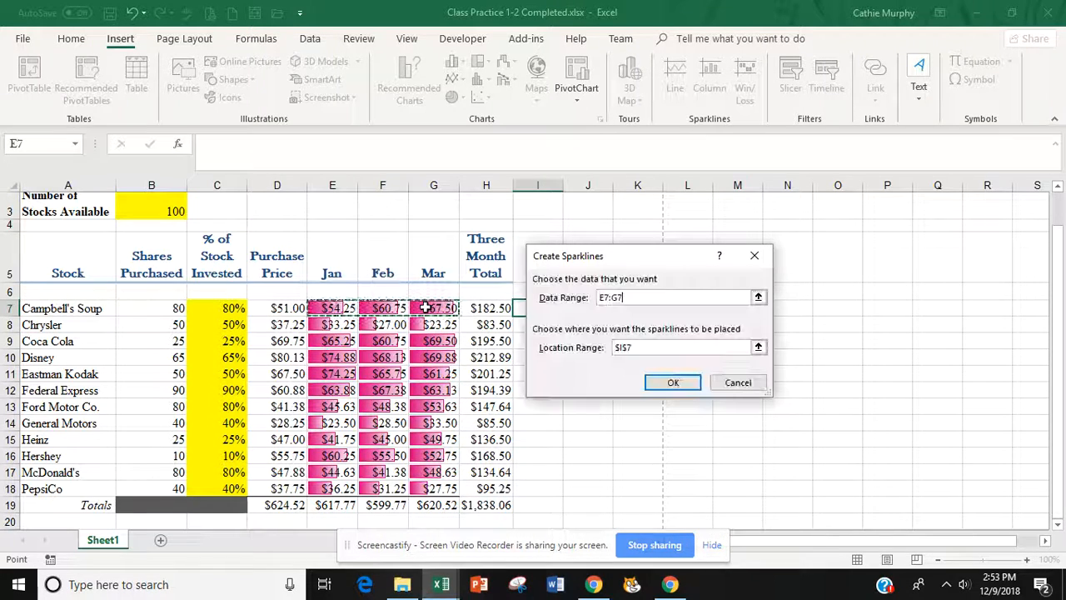
pyautogui.click(673, 383)
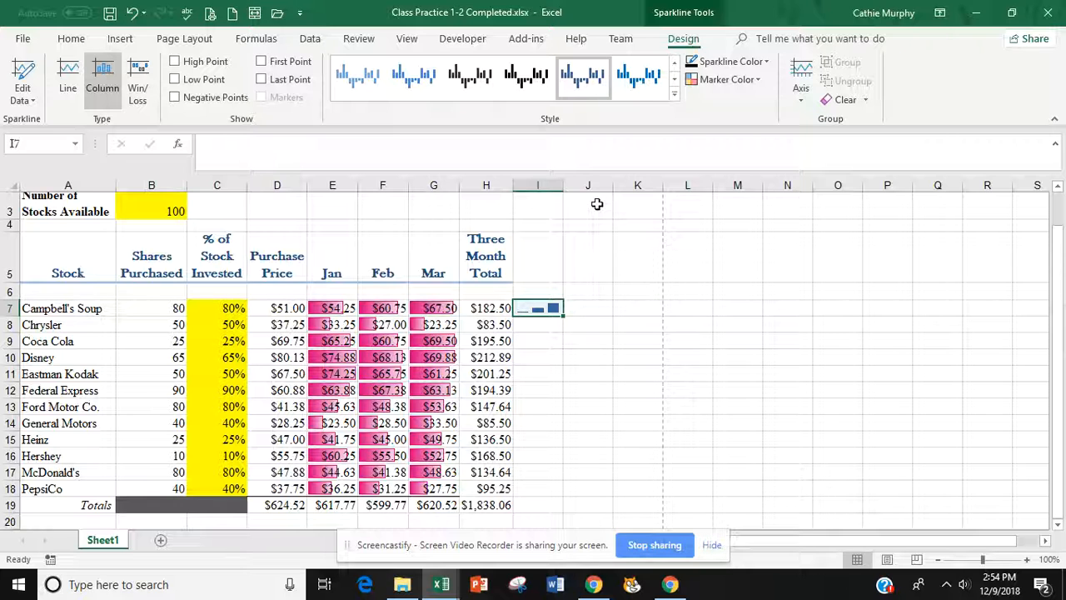
# - Set the sparkline High Point marker to orange and fill it from I7 down to I18
pyautogui.click(768, 61)
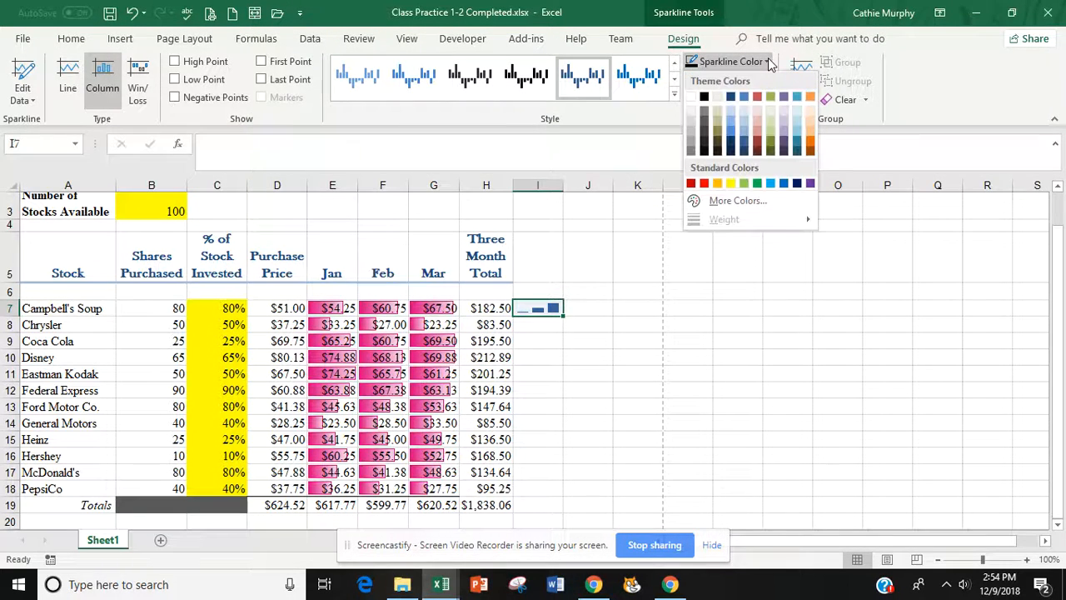
pyautogui.click(727, 140)
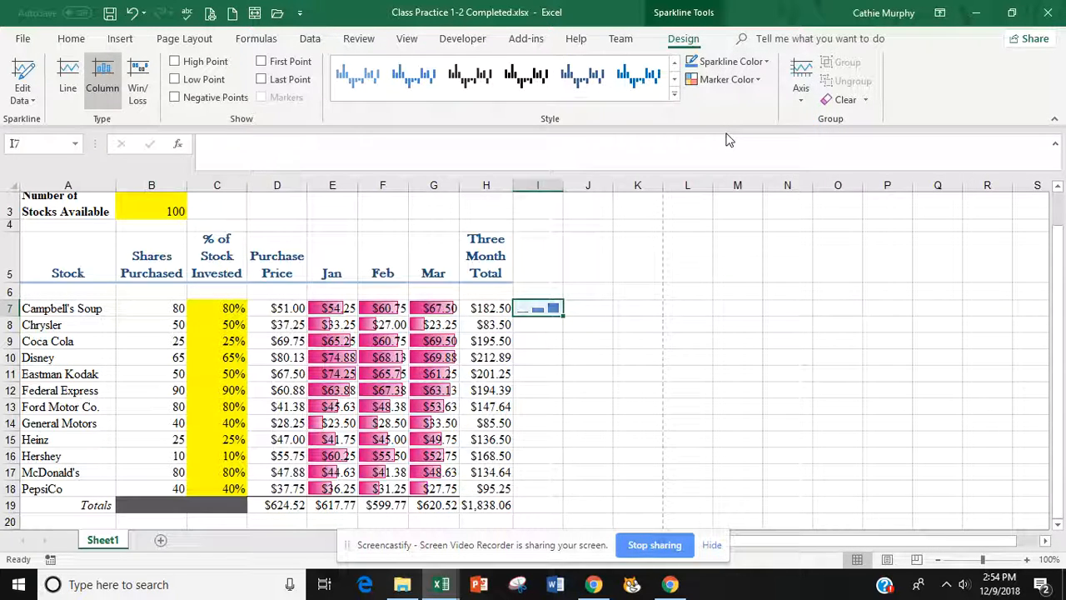
pyautogui.click(760, 79)
pyautogui.moveTo(747, 137)
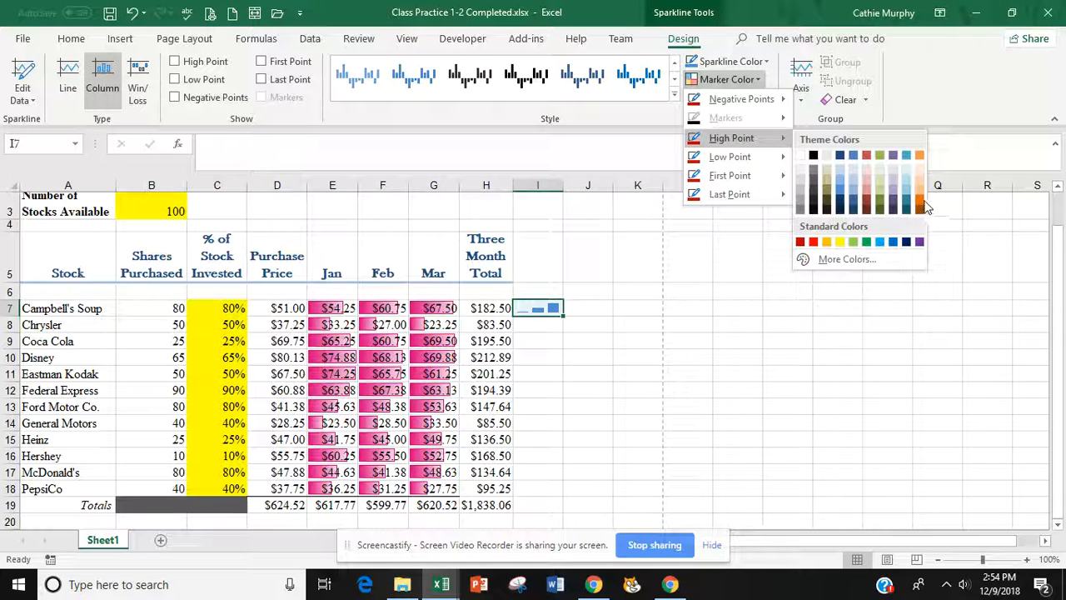
pyautogui.click(920, 201)
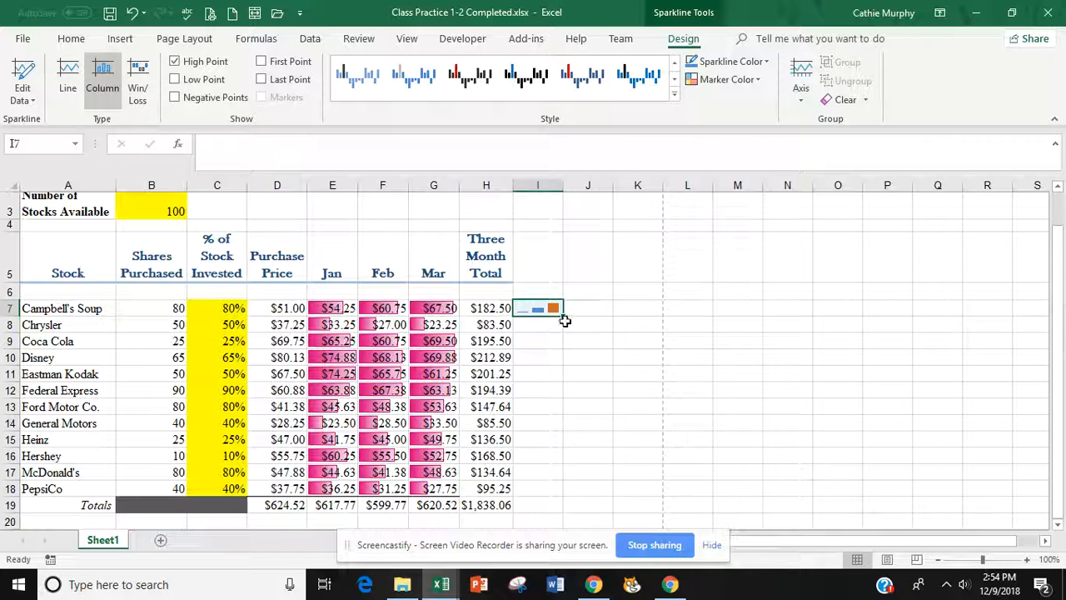
pyautogui.moveTo(562, 318); pyautogui.dragTo(562, 499)
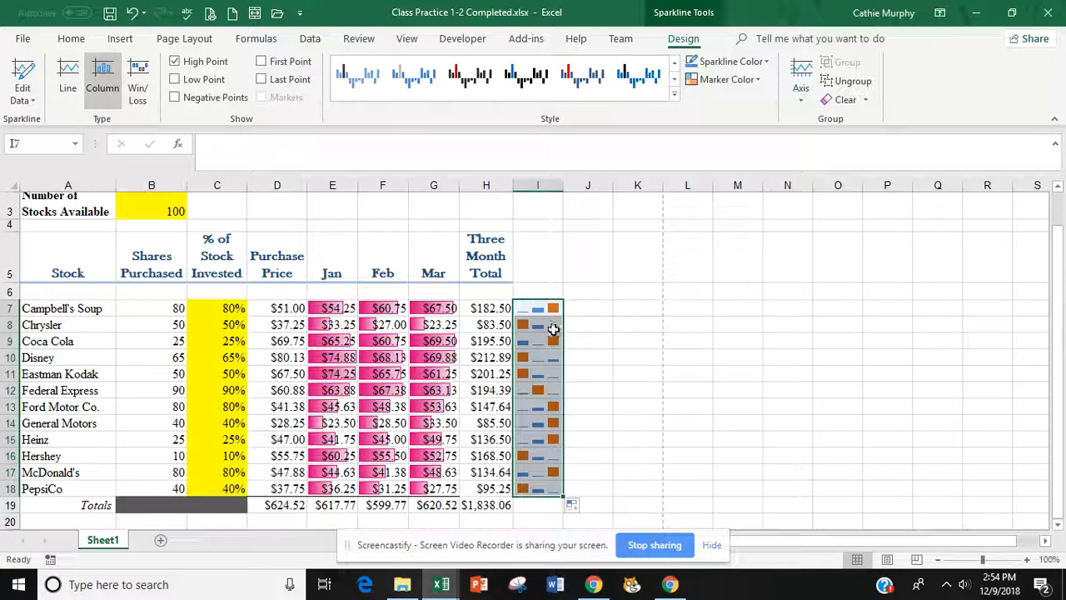
# - Review the finished table, briefly selecting the percentage and monthly value ranges
pyautogui.click(608, 403)
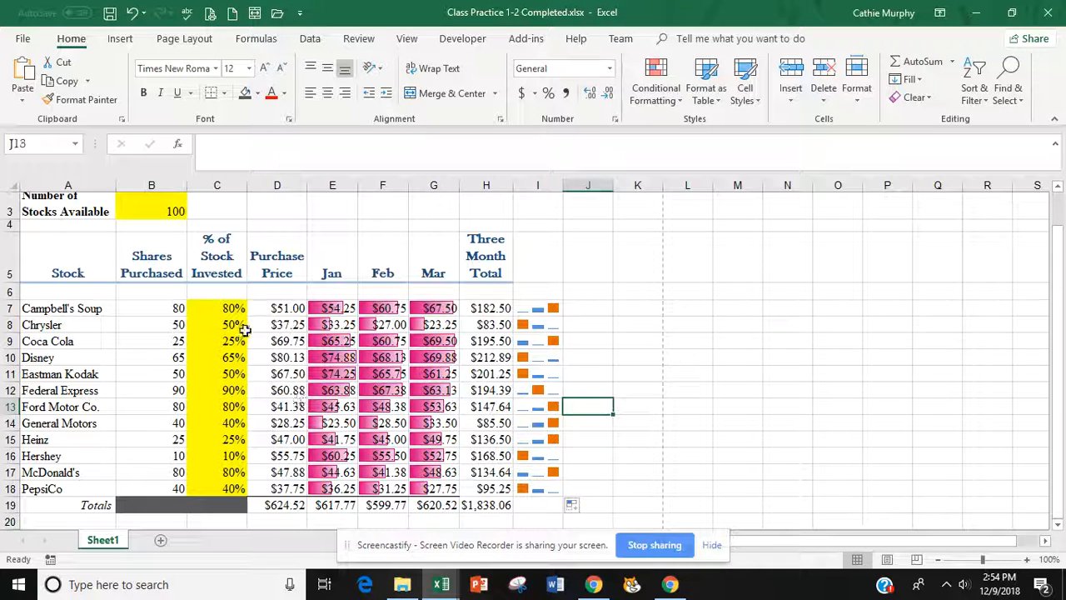
pyautogui.moveTo(230, 308); pyautogui.dragTo(224, 486)
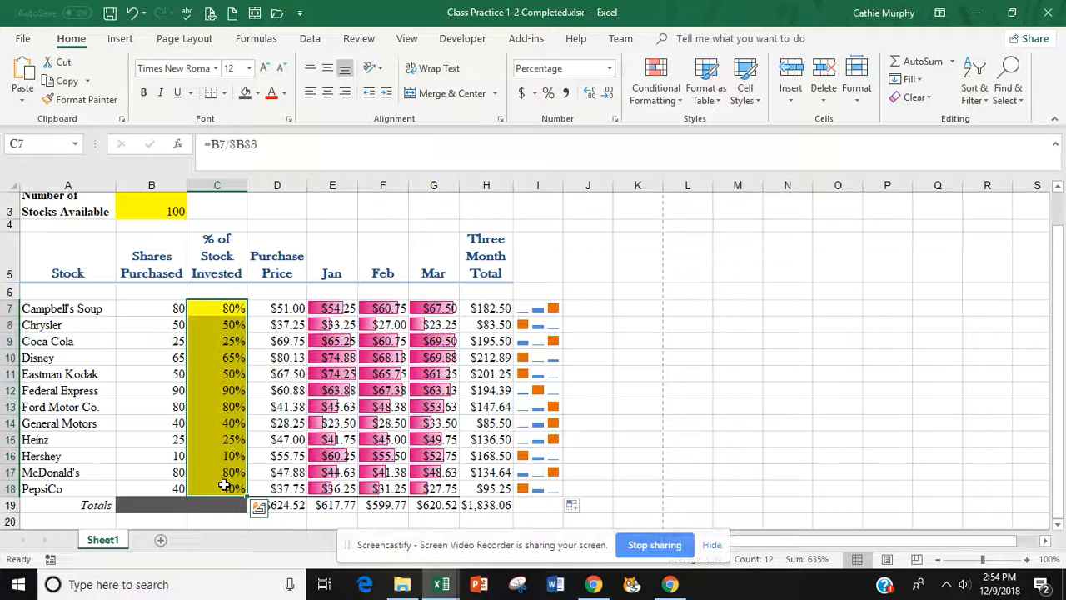
pyautogui.click(623, 358)
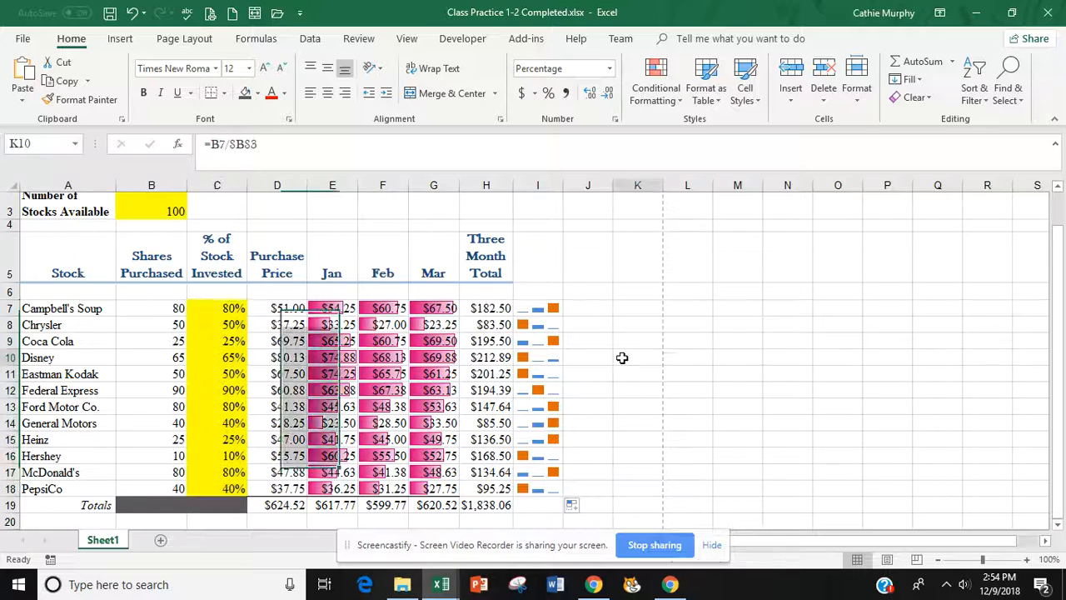
pyautogui.moveTo(348, 310); pyautogui.dragTo(491, 492)
pyautogui.click(646, 403)
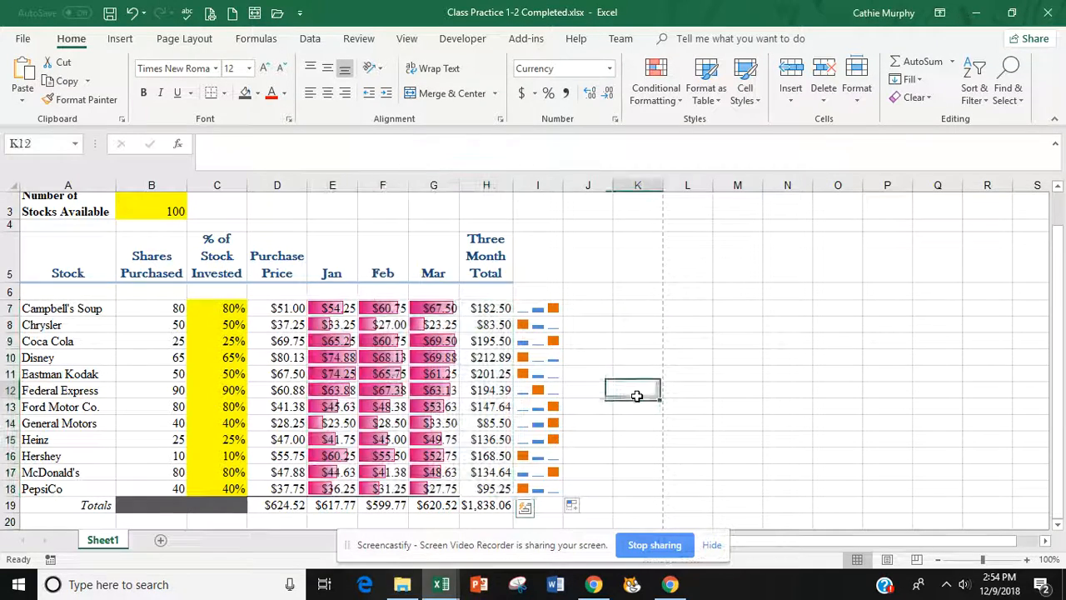
# - Select the stock names in A7:A18 and start adding the Jan value in E7
pyautogui.click(91, 308)
pyautogui.moveTo(90, 308); pyautogui.dragTo(78, 489)
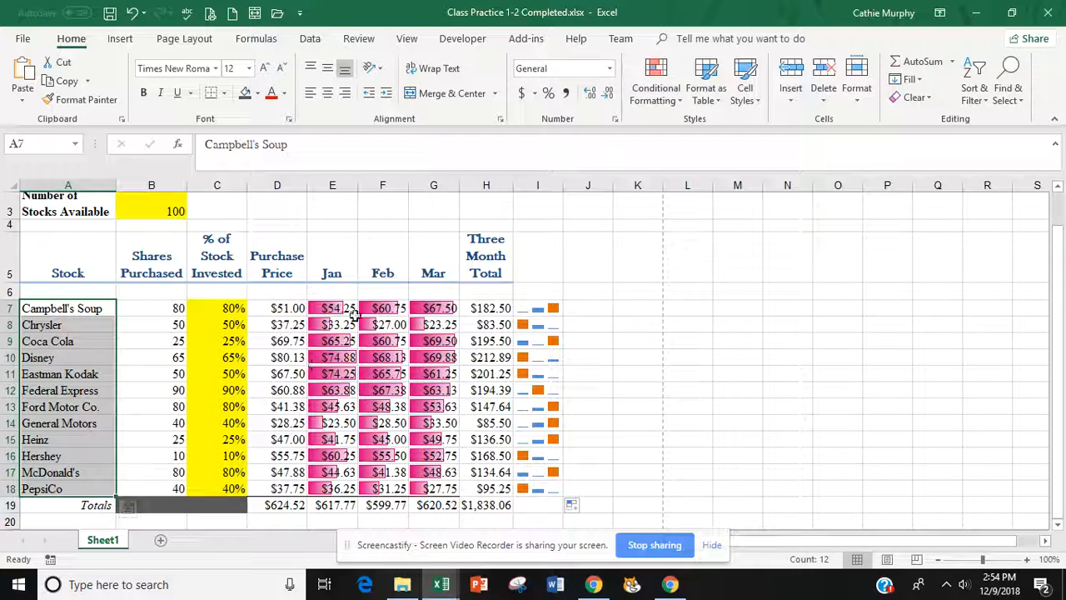
pyautogui.keyDown('ctrl'); pyautogui.click(325, 313); pyautogui.keyUp('ctrl')
# - Add the Jan–Mar values E7:G18 to the selection and insert a 3-D Stacked Column chart
pyautogui.moveTo(325, 312); pyautogui.dragTo(431, 486)
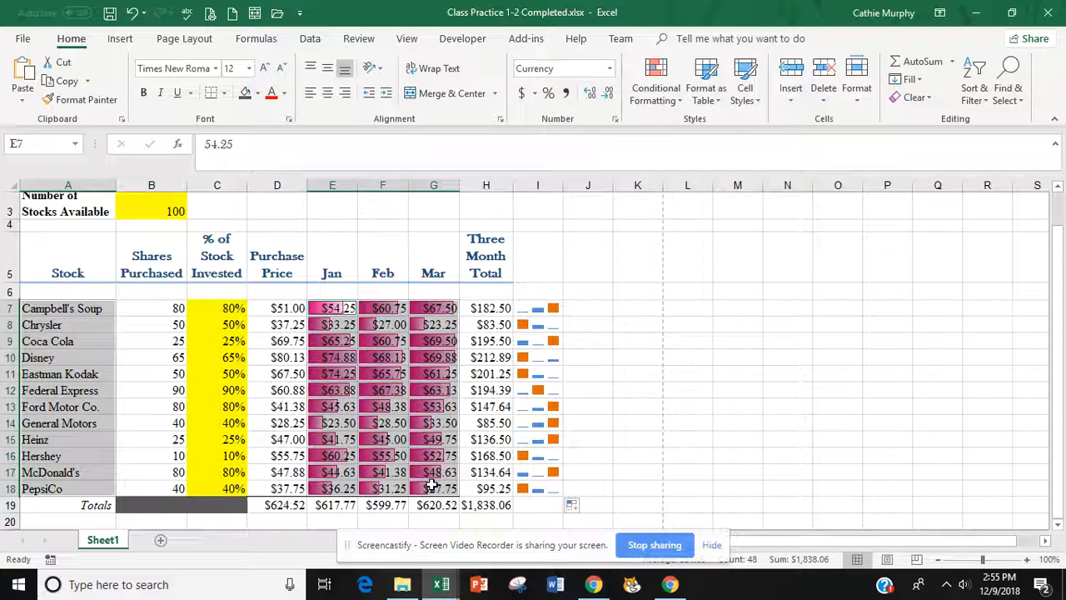
pyautogui.click(120, 39)
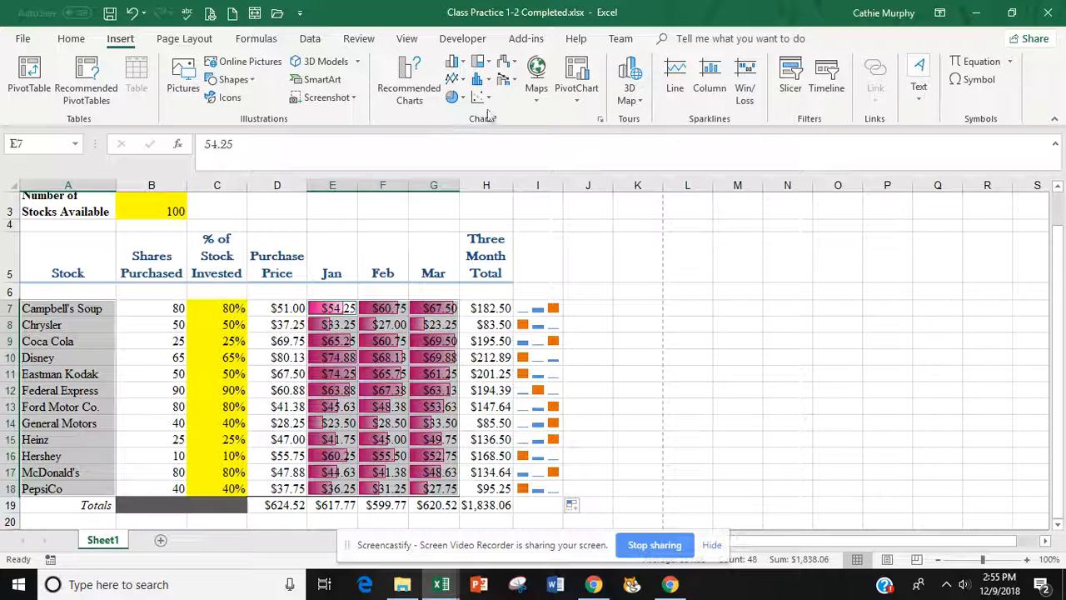
pyautogui.click(464, 68)
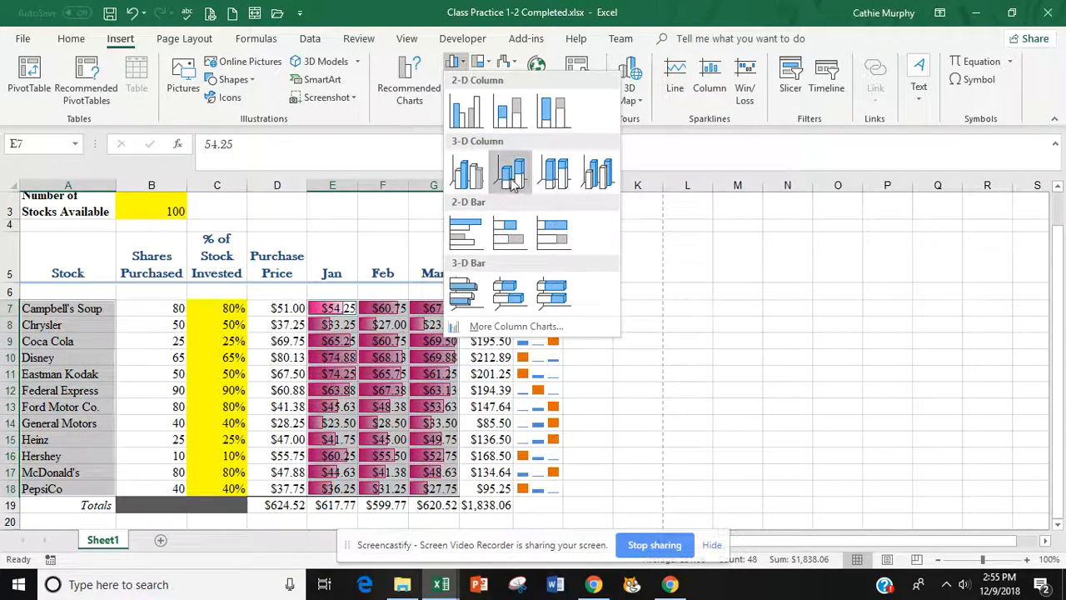
pyautogui.click(505, 173)
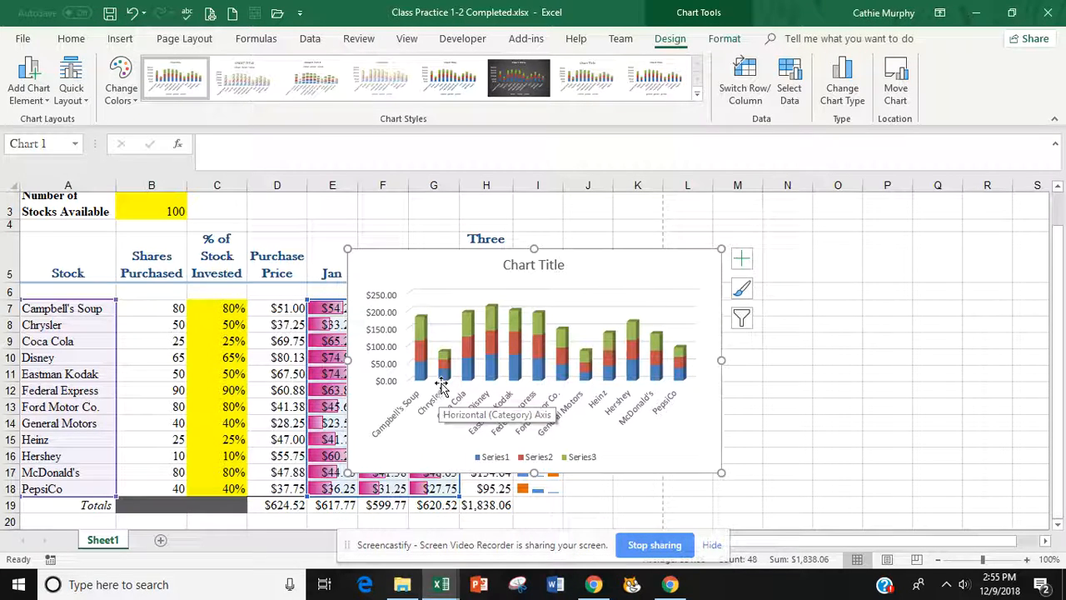
# - Move the chart to the right of the table and delete its legend
pyautogui.moveTo(597, 260); pyautogui.dragTo(831, 265)
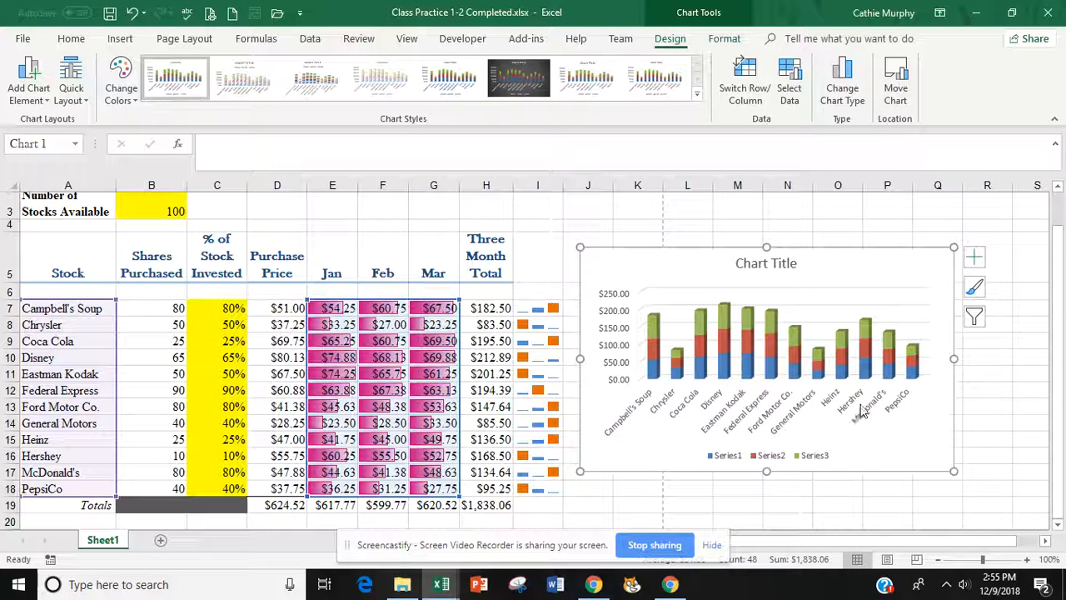
pyautogui.click(818, 463)
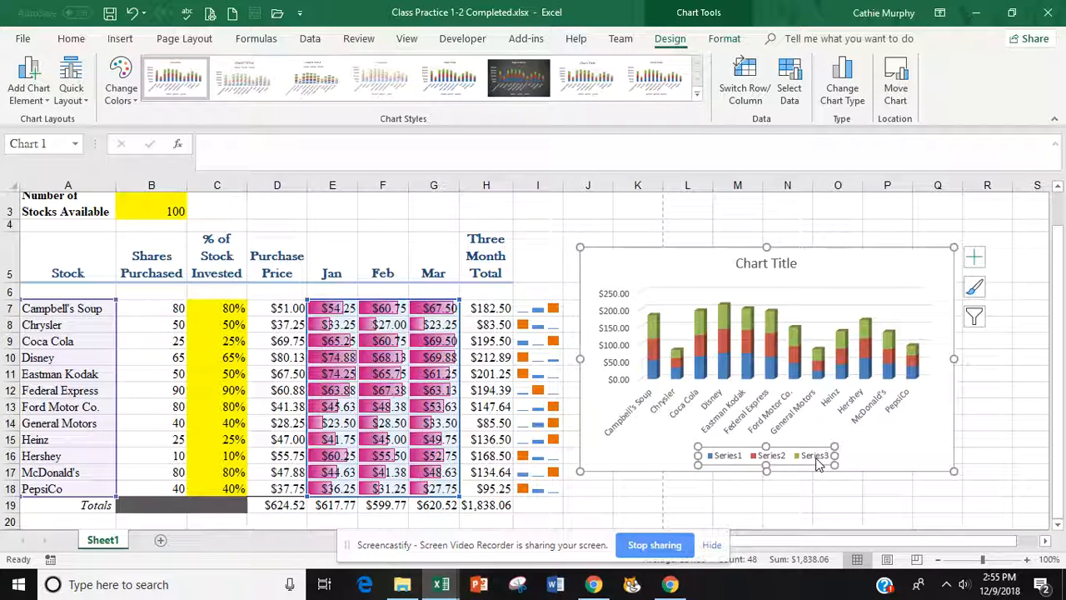
pyautogui.click(815, 457)
pyautogui.press('Delete')
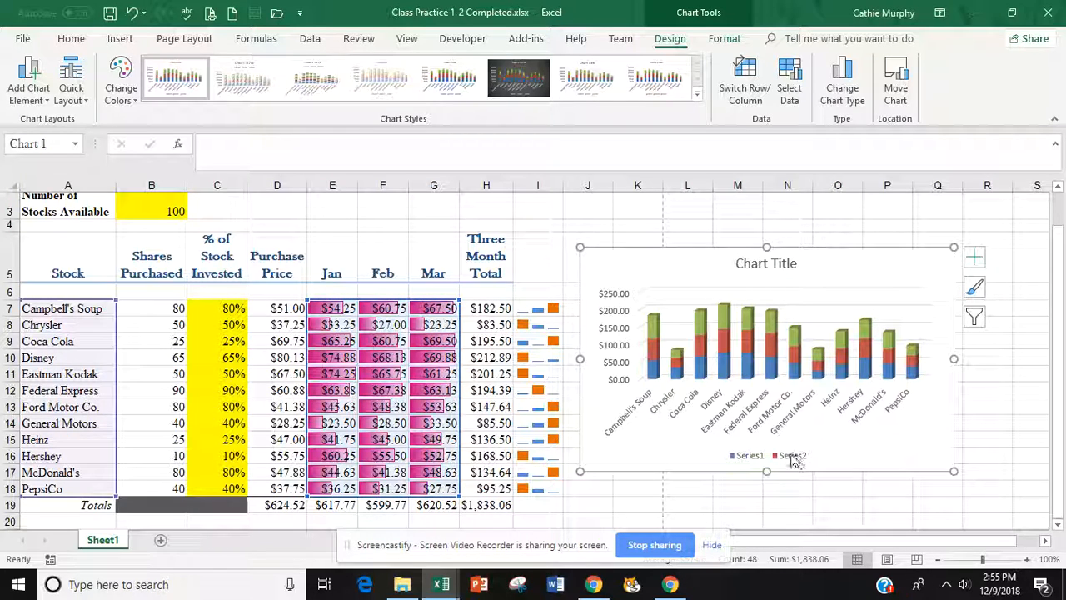
pyautogui.click(794, 460)
pyautogui.press('Delete')
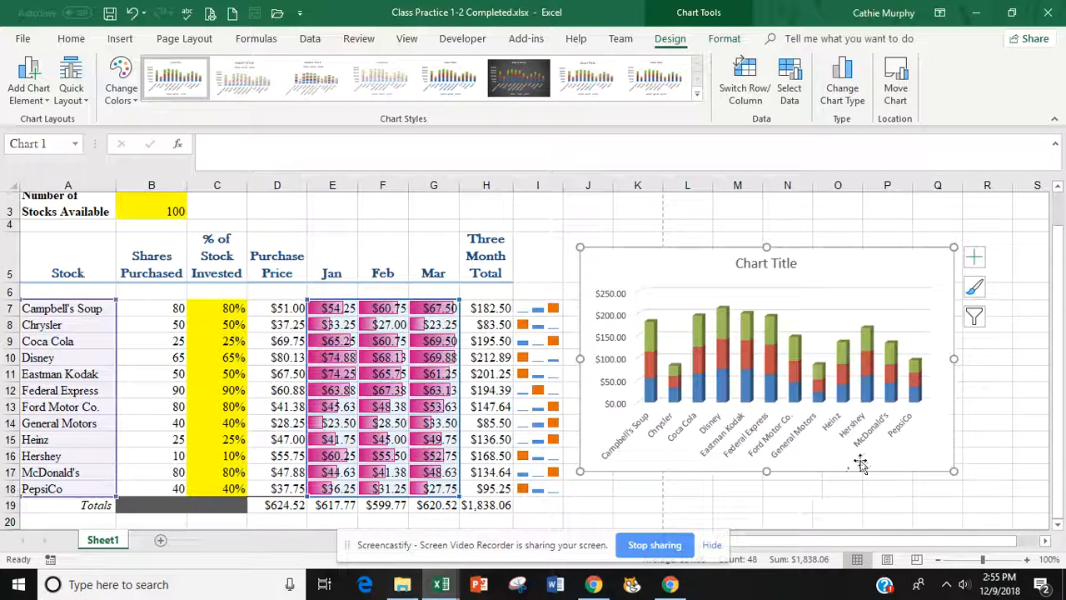
# - Replace the placeholder chart title with 'Three Month Comparison'
pyautogui.click(767, 262)
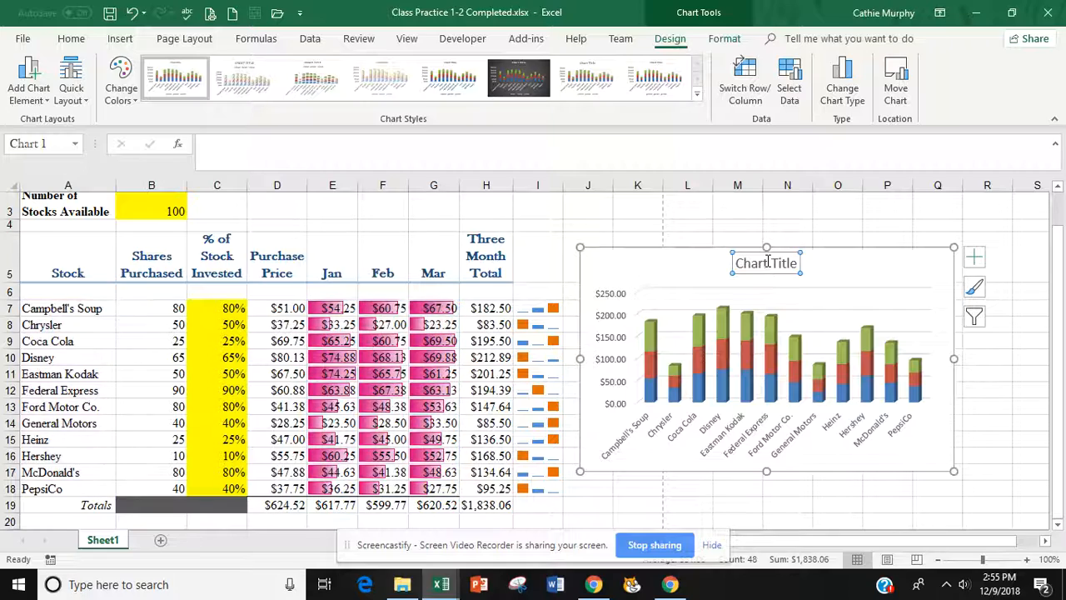
pyautogui.tripleClick(768, 263)
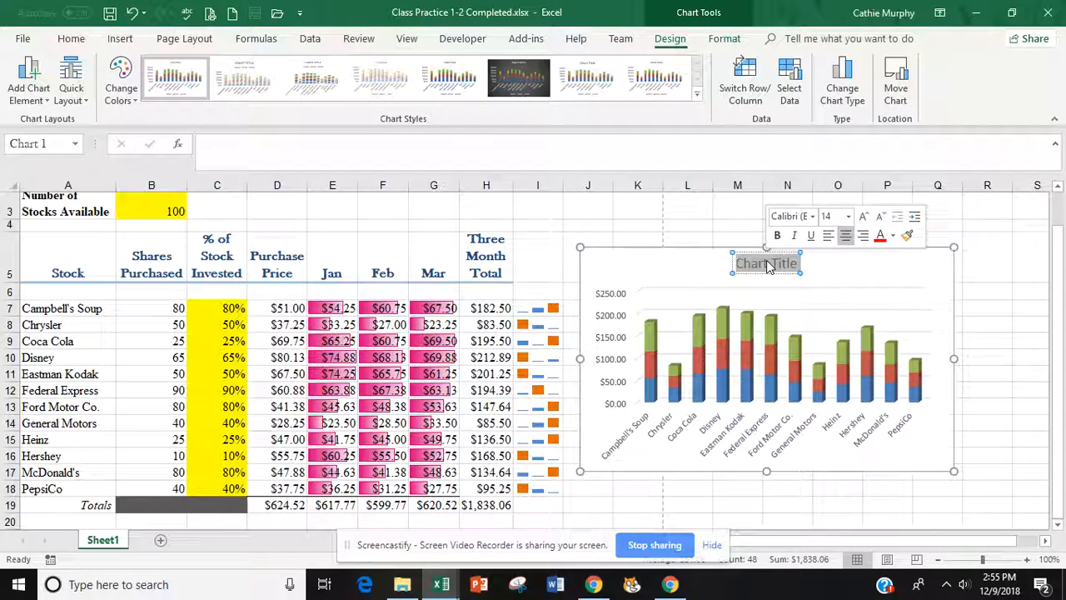
pyautogui.write('Thr')
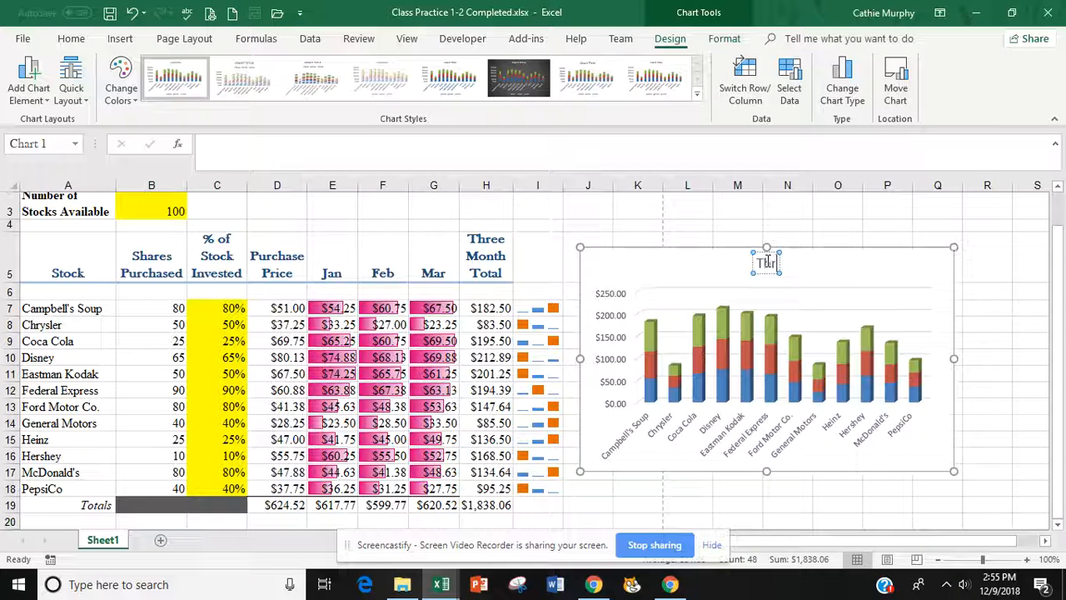
pyautogui.write('ee Month')
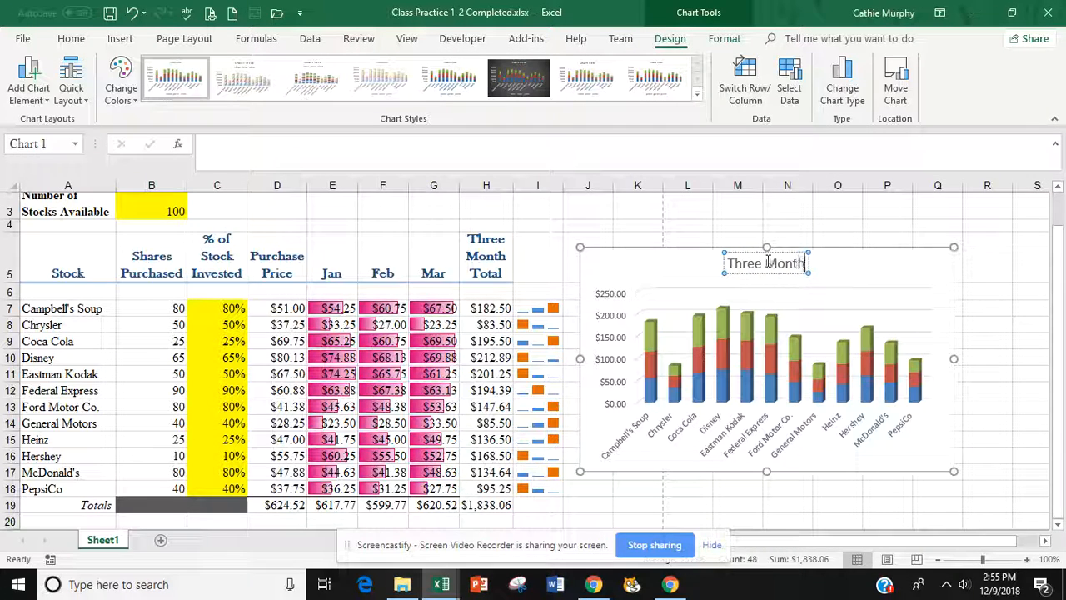
pyautogui.write(' Comparison')
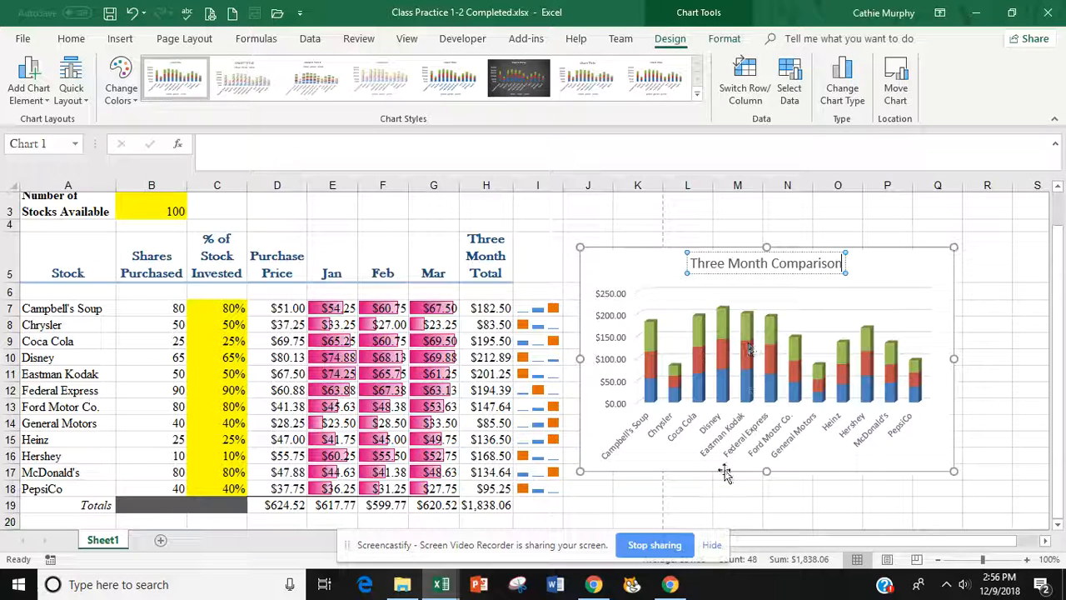
pyautogui.click(708, 504)
pyautogui.click(716, 472)
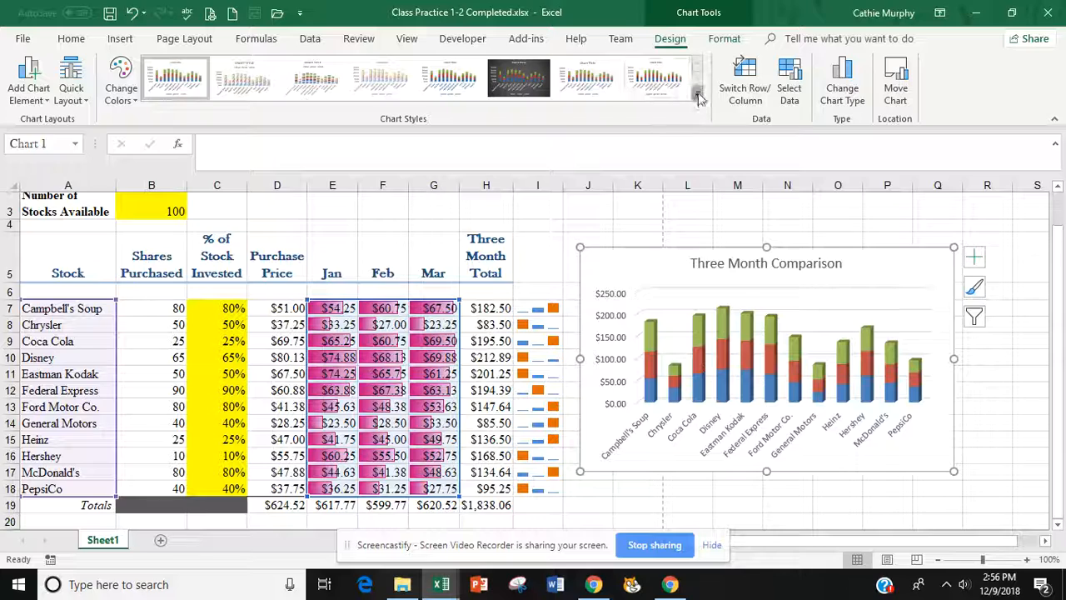
# - Apply dark Chart Style 6, nudge the chart down-right, then select the purchase and monthly price cells
pyautogui.click(518, 76)
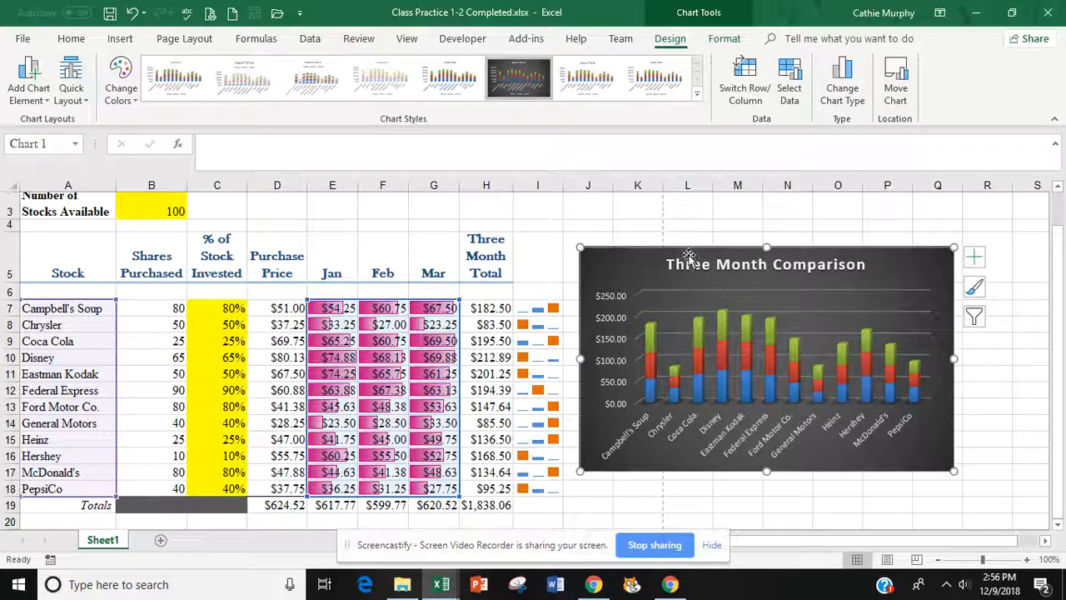
pyautogui.moveTo(689, 257); pyautogui.dragTo(705, 277)
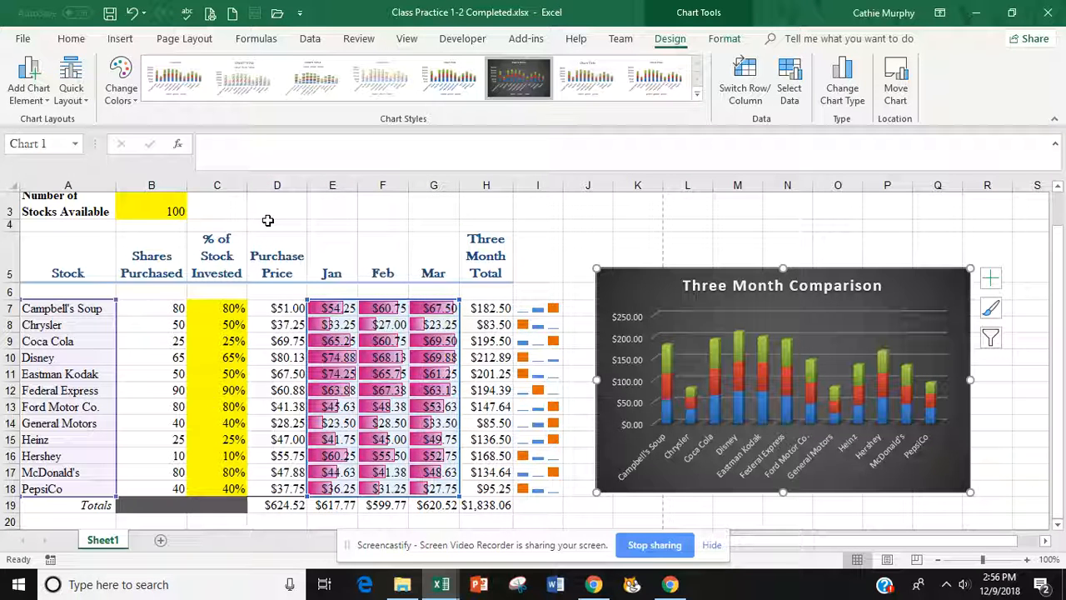
pyautogui.click(274, 308)
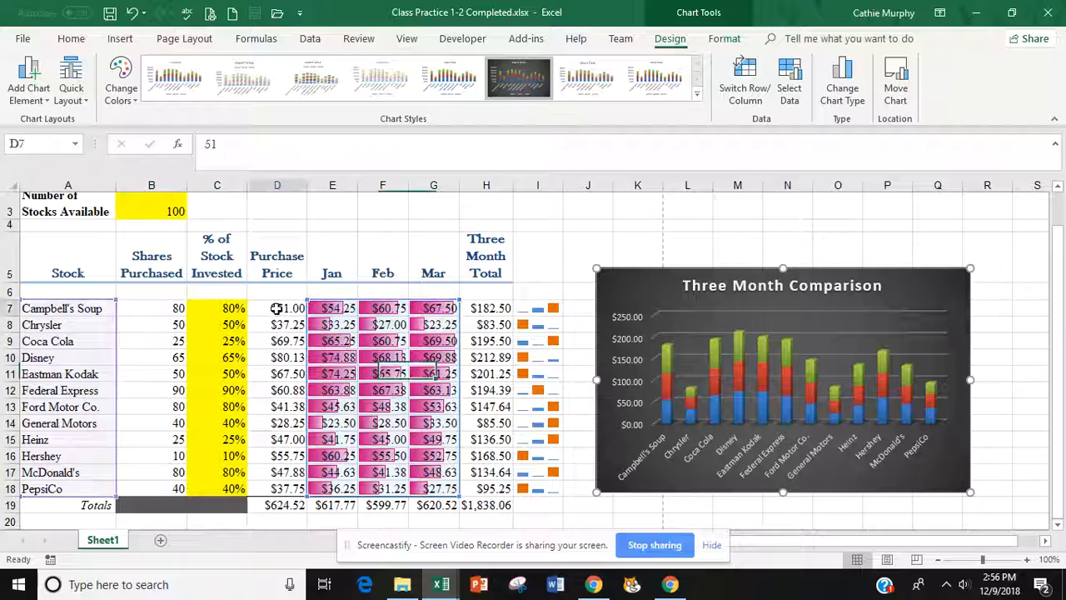
pyautogui.moveTo(276, 309); pyautogui.dragTo(395, 491)
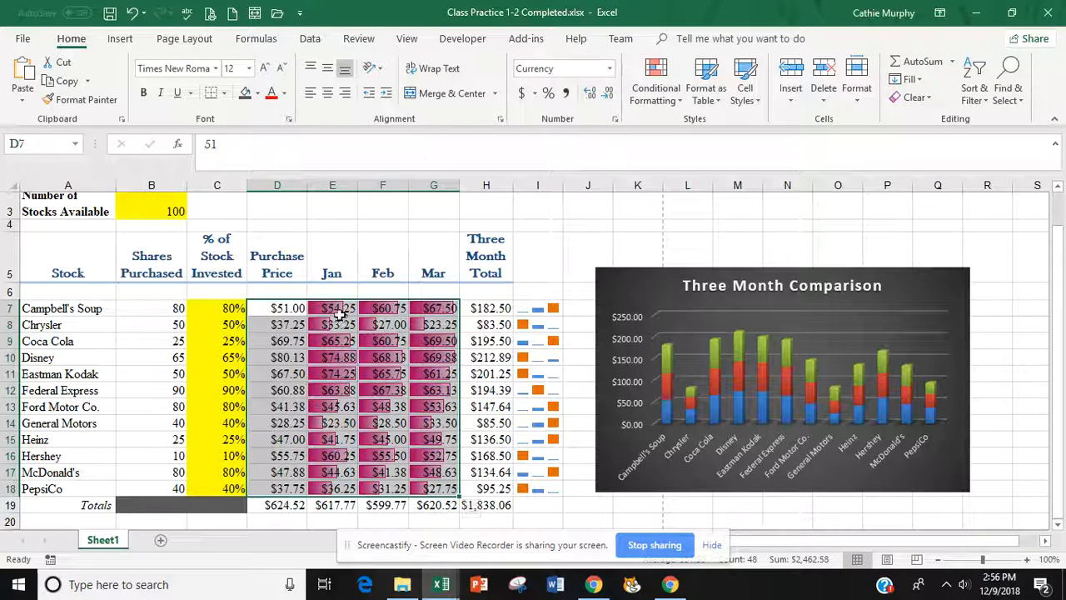
pyautogui.click(746, 90)
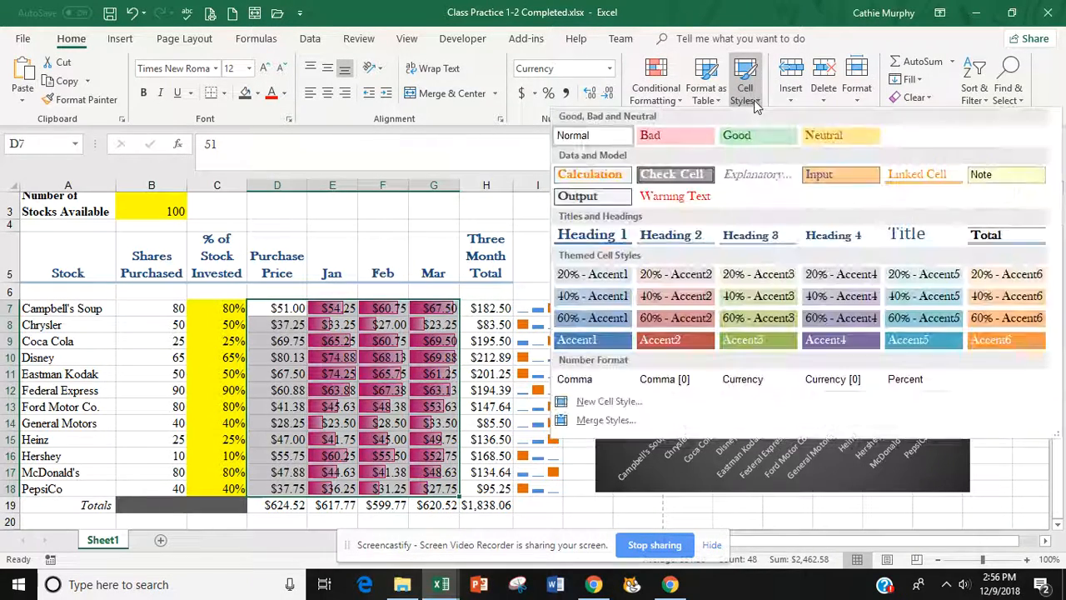
pyautogui.click(65, 207)
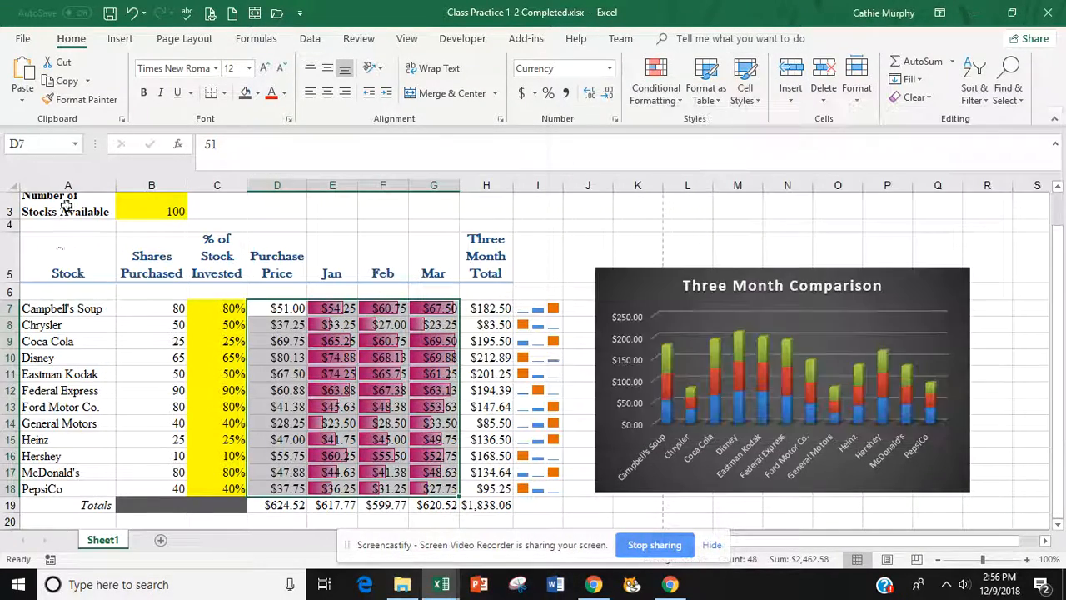
pyautogui.click(61, 256)
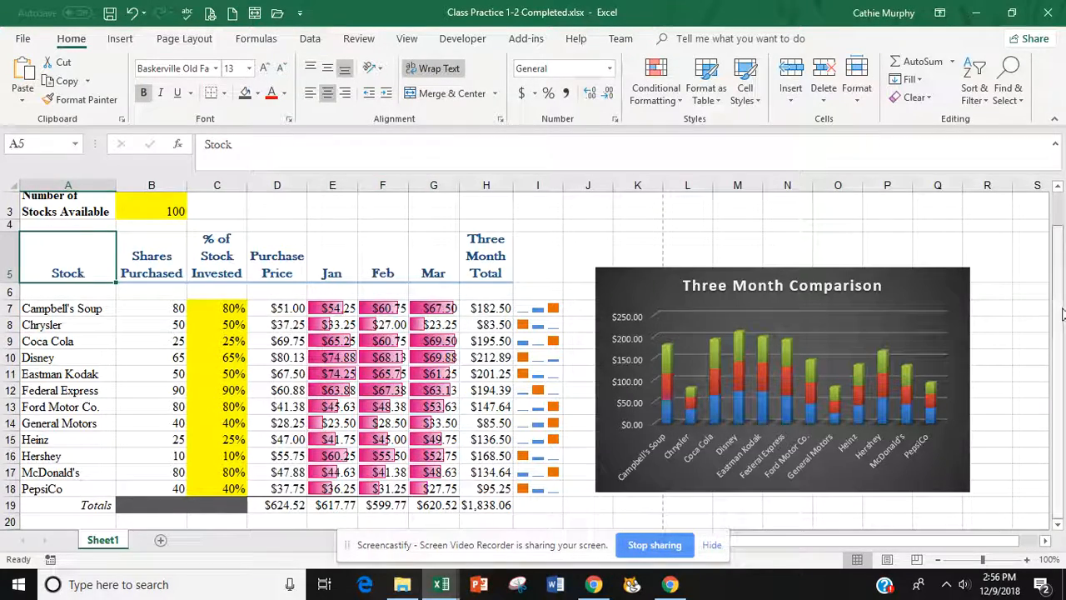
pyautogui.scroll(1, 1051, 241)
pyautogui.click(359, 206)
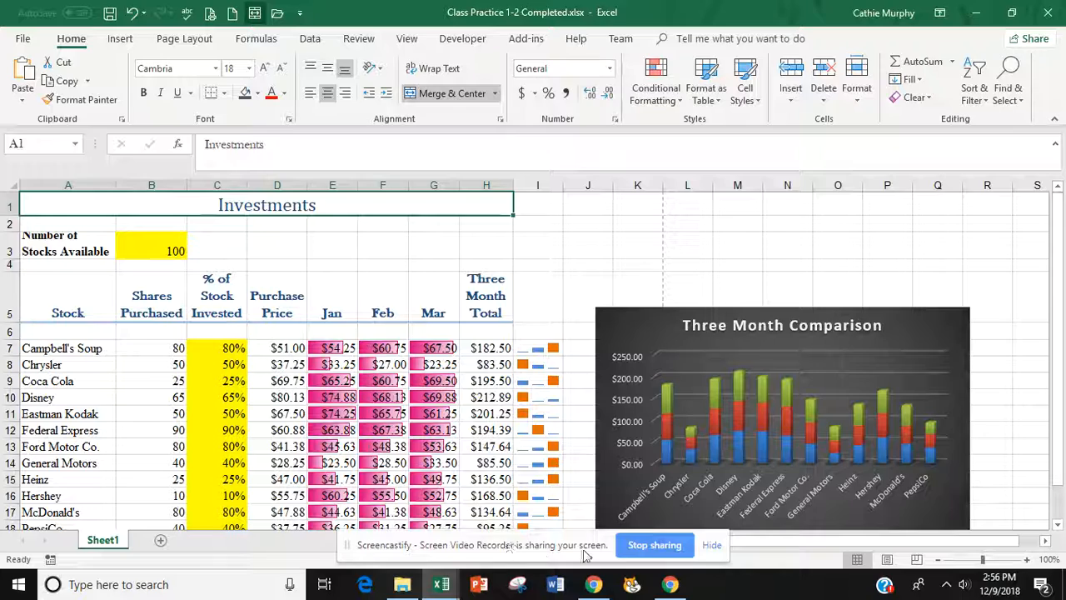
pyautogui.click(219, 350)
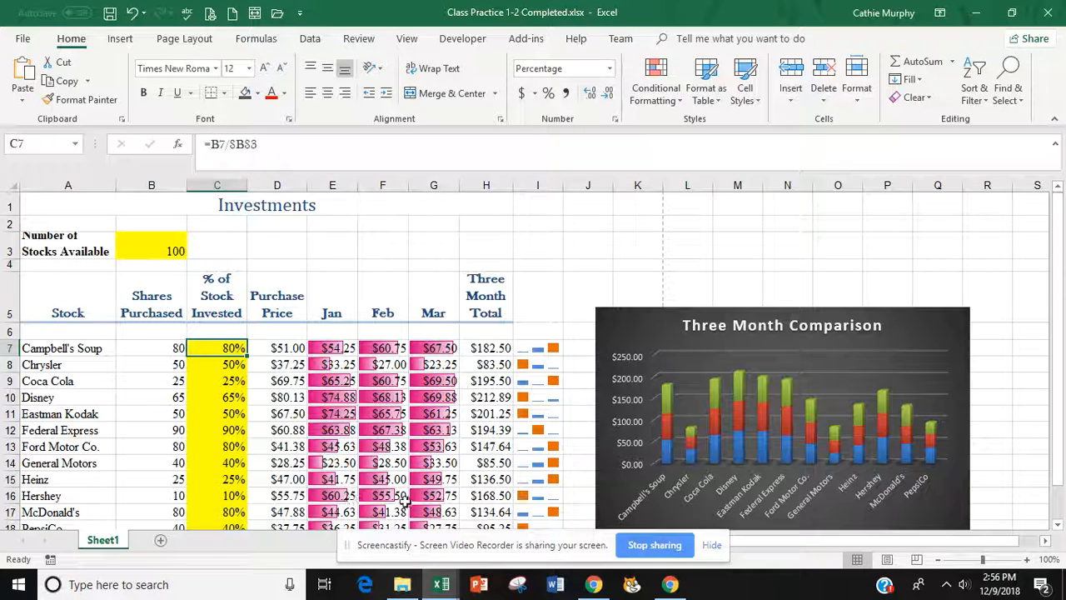
pyautogui.moveTo(329, 351); pyautogui.dragTo(432, 519)
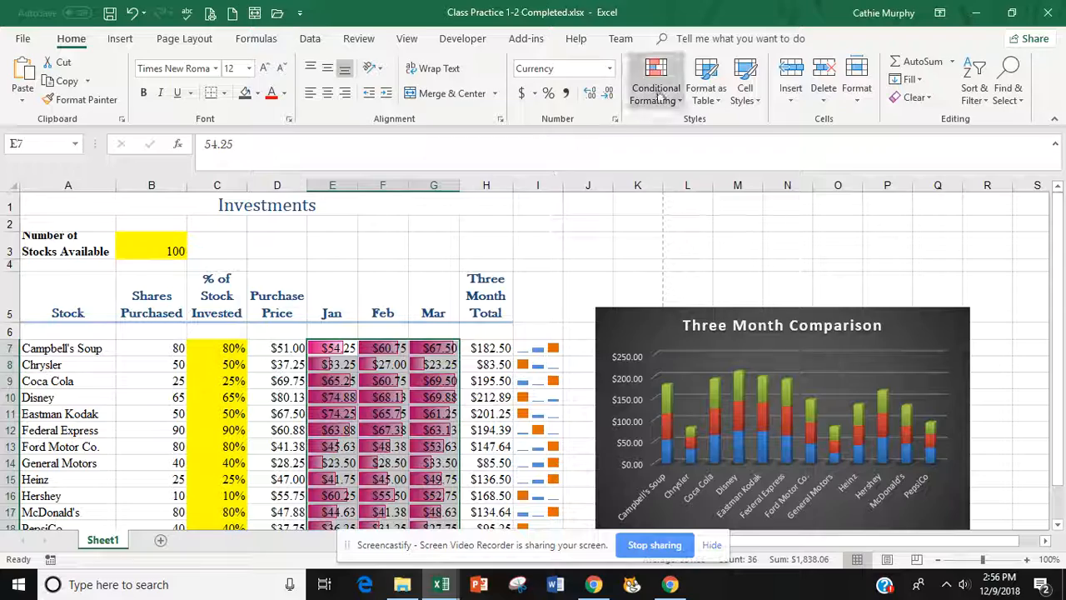
pyautogui.moveTo(531, 351); pyautogui.dragTo(537, 446)
pyautogui.click(119, 41)
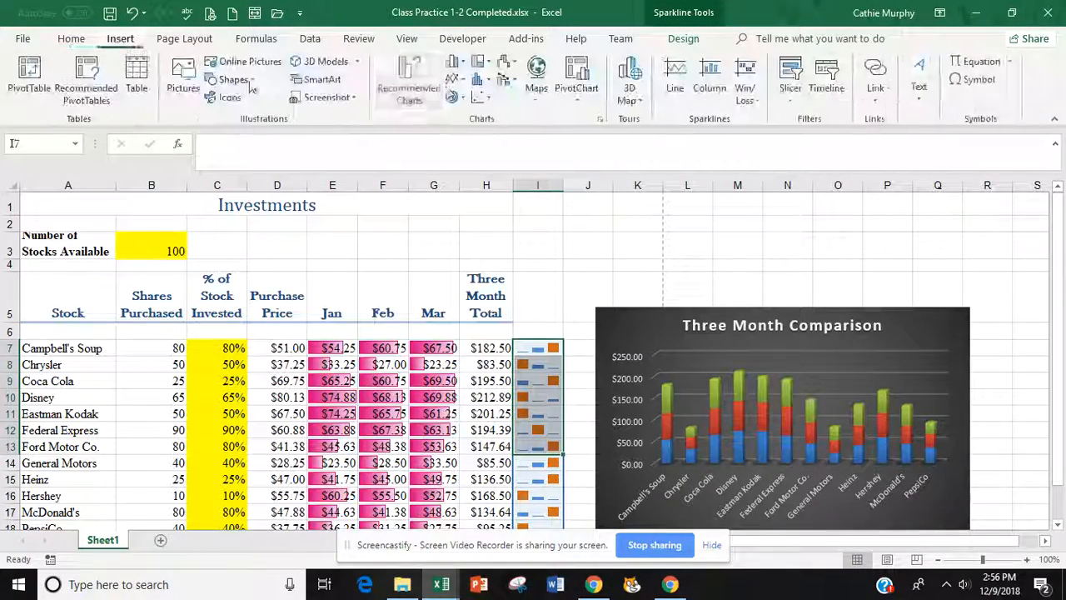
pyautogui.click(709, 94)
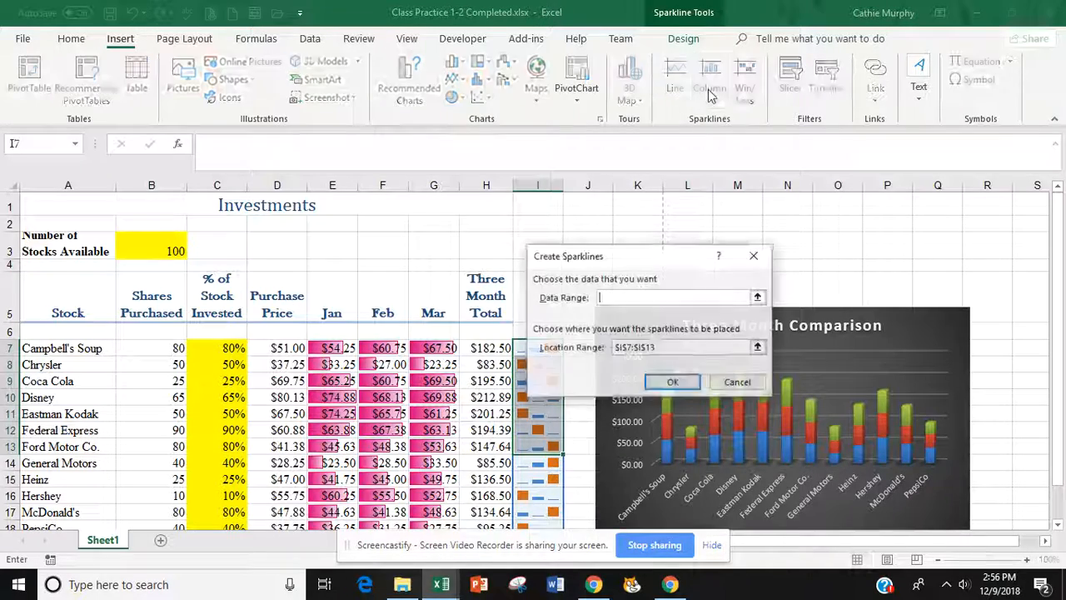
pyautogui.click(754, 258)
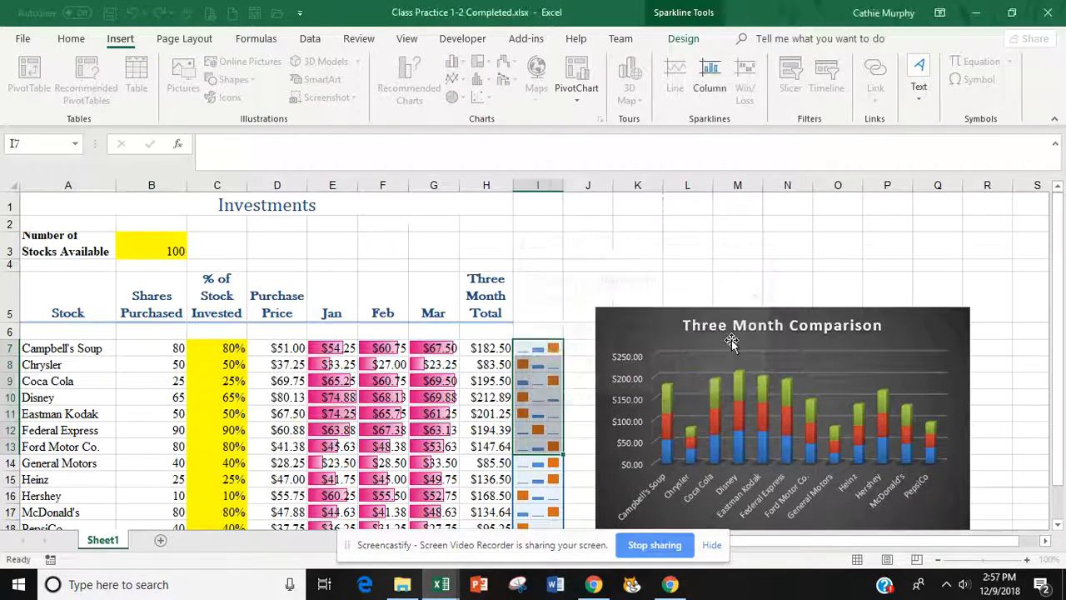
pyautogui.click(708, 309)
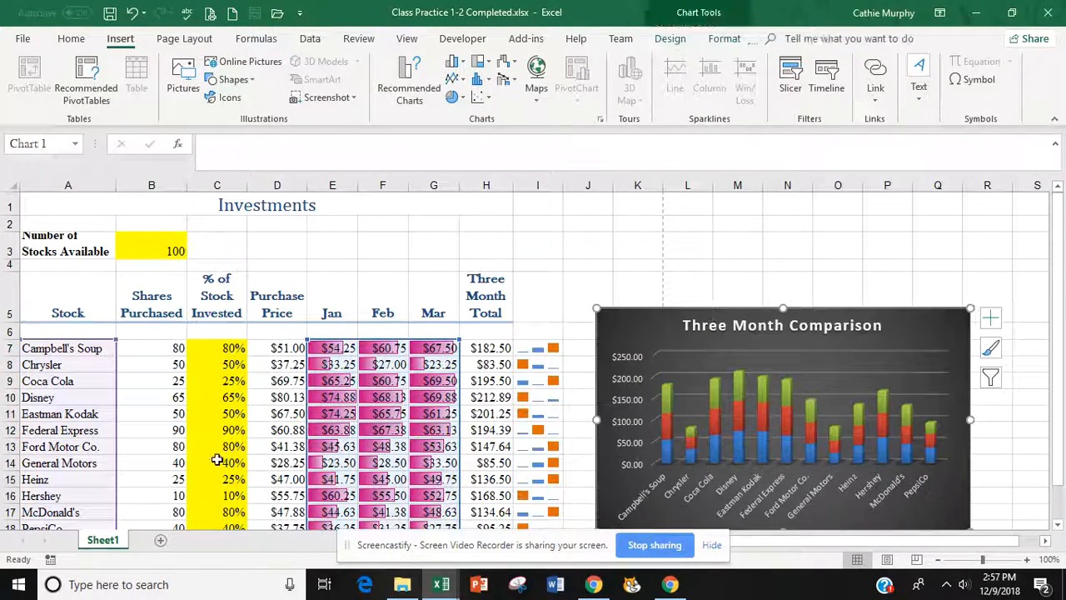
pyautogui.click(227, 356)
pyautogui.moveTo(226, 356); pyautogui.dragTo(223, 504)
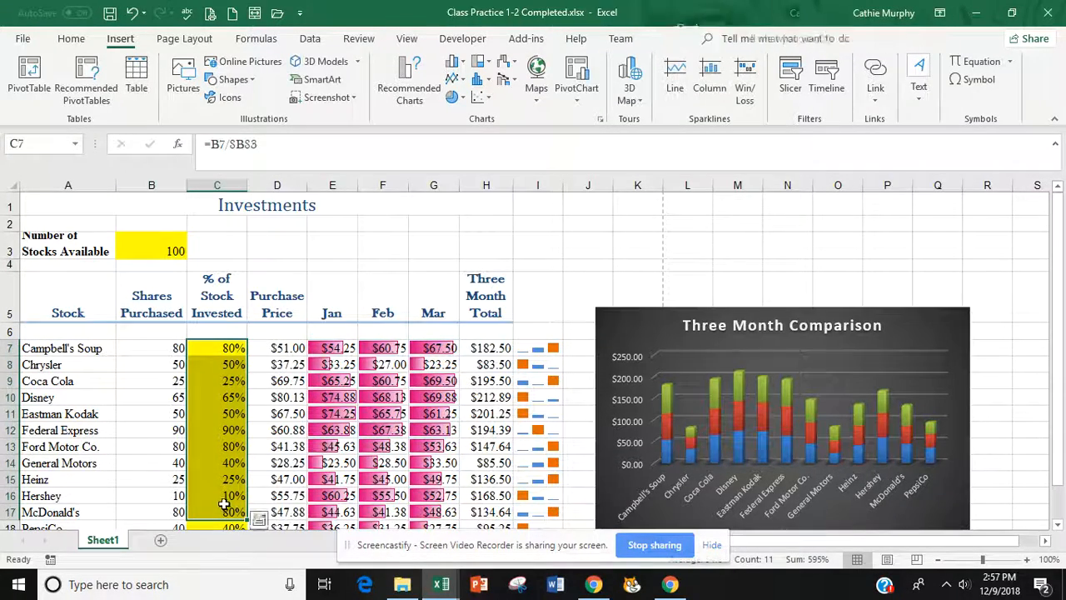
pyautogui.click(592, 235)
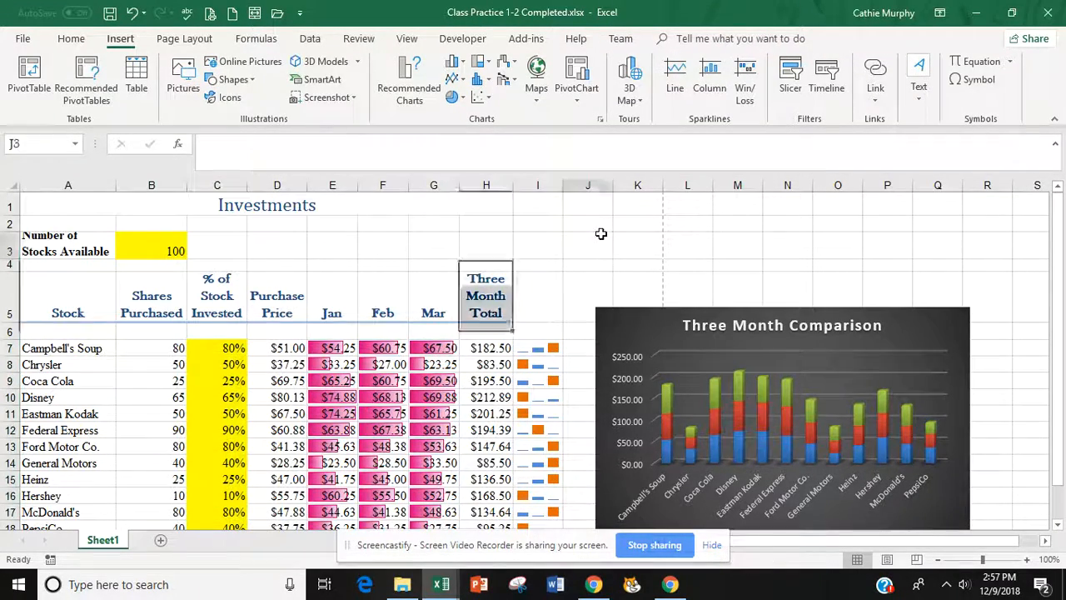
pyautogui.click(627, 310)
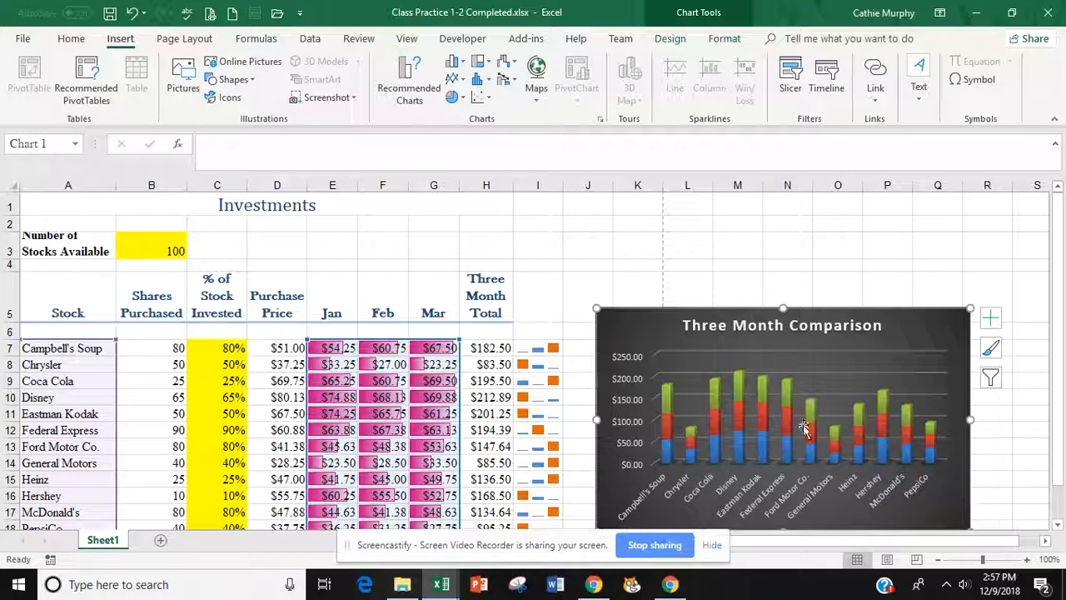
# - Browse the Marker Color options for the column I sparklines, leaving them unchanged
pyautogui.click(535, 350)
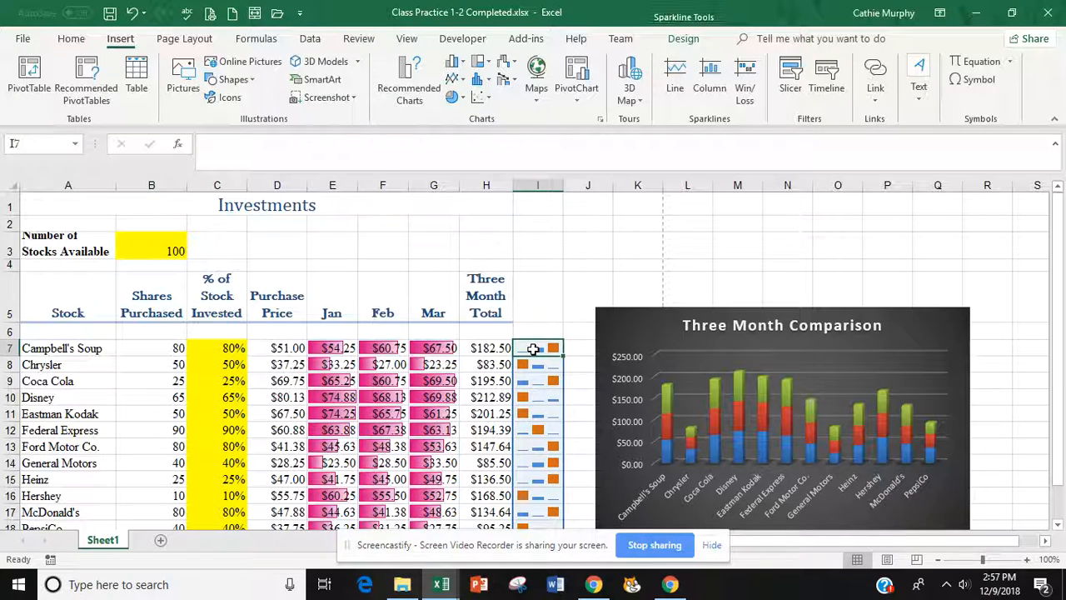
pyautogui.click(688, 39)
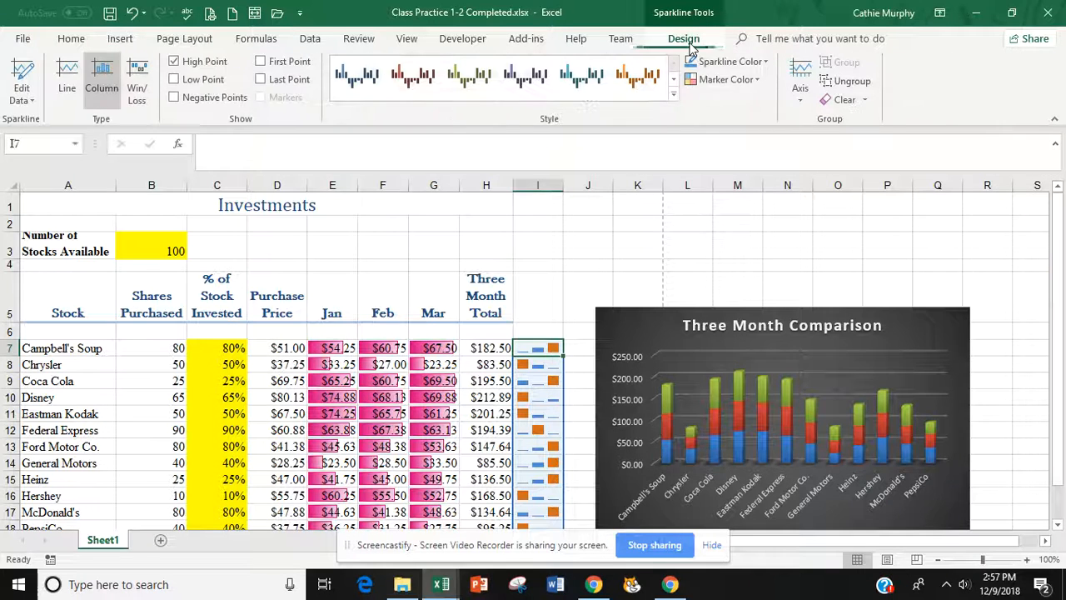
pyautogui.click(759, 79)
pyautogui.moveTo(734, 137)
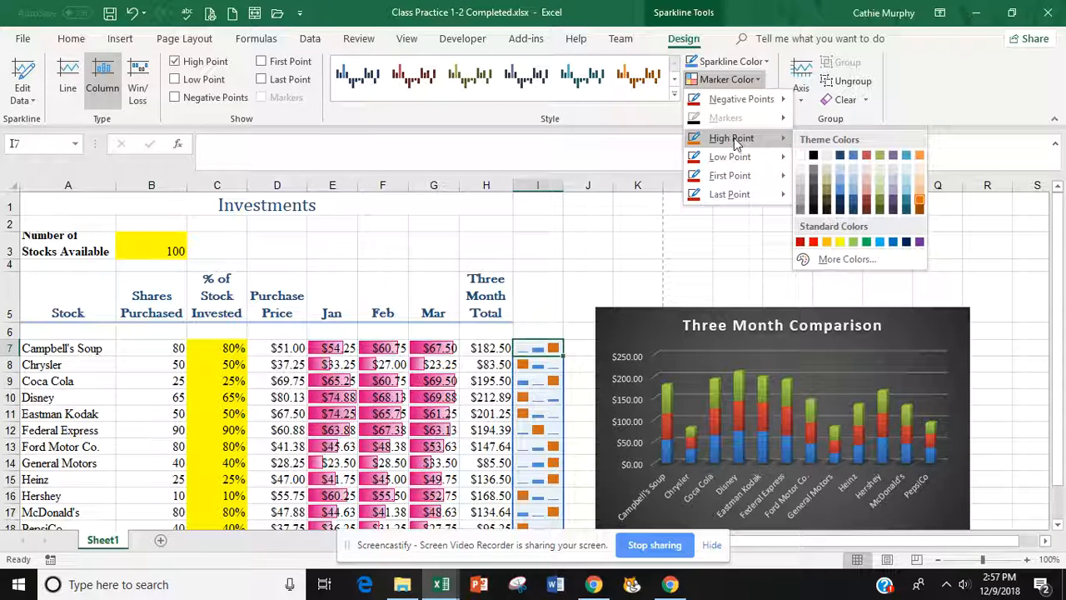
pyautogui.moveTo(731, 160)
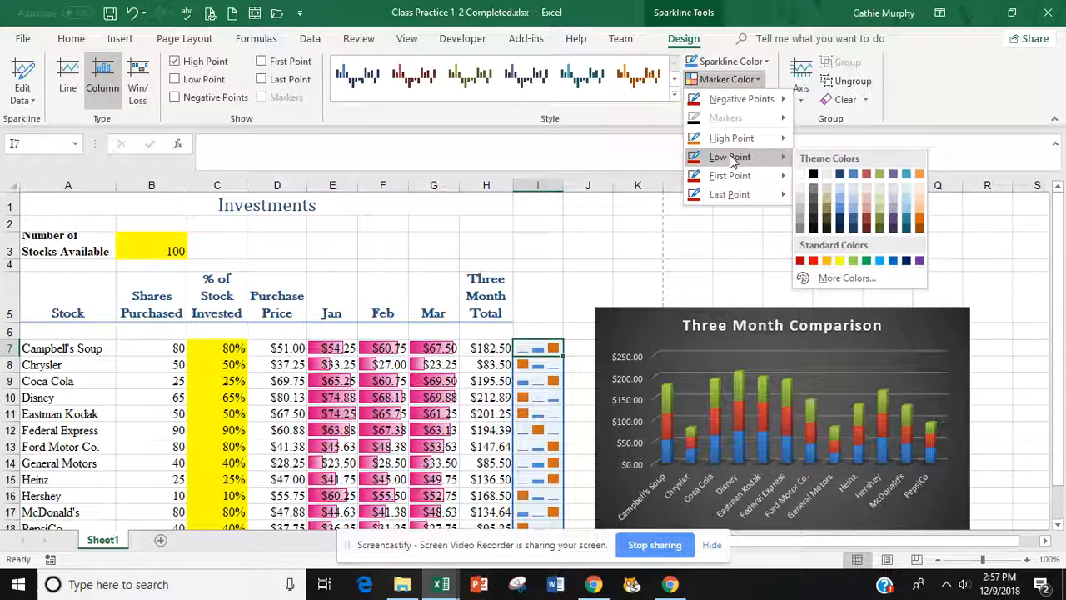
pyautogui.moveTo(724, 195)
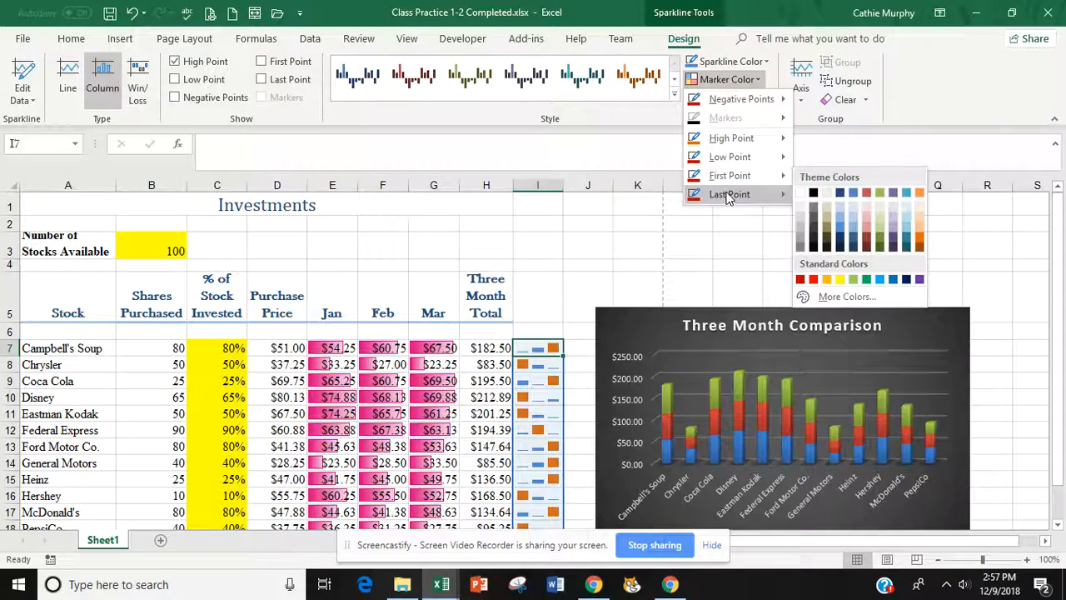
pyautogui.click(597, 284)
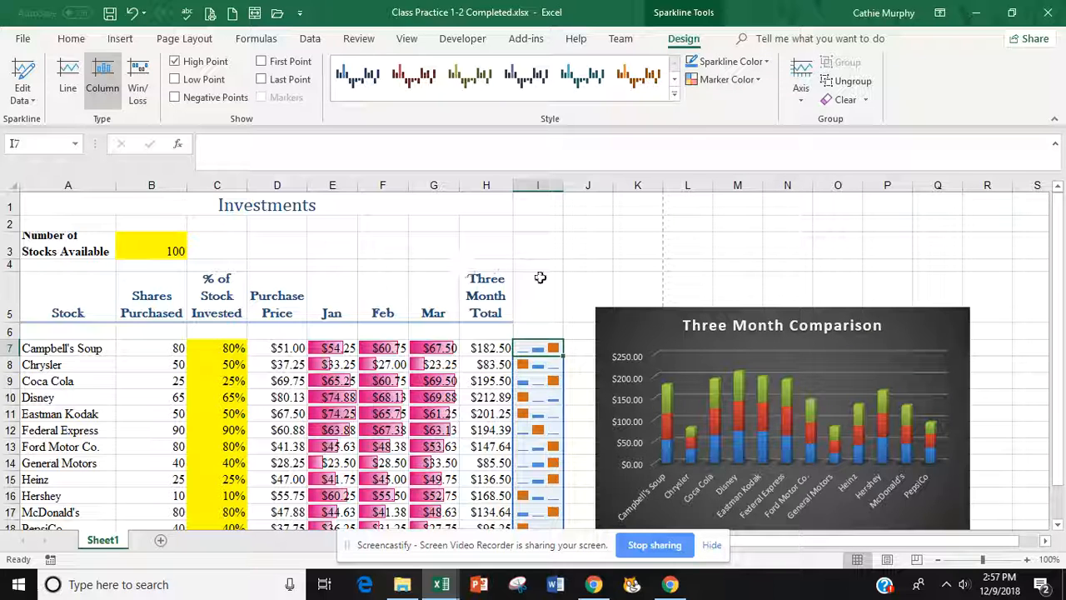